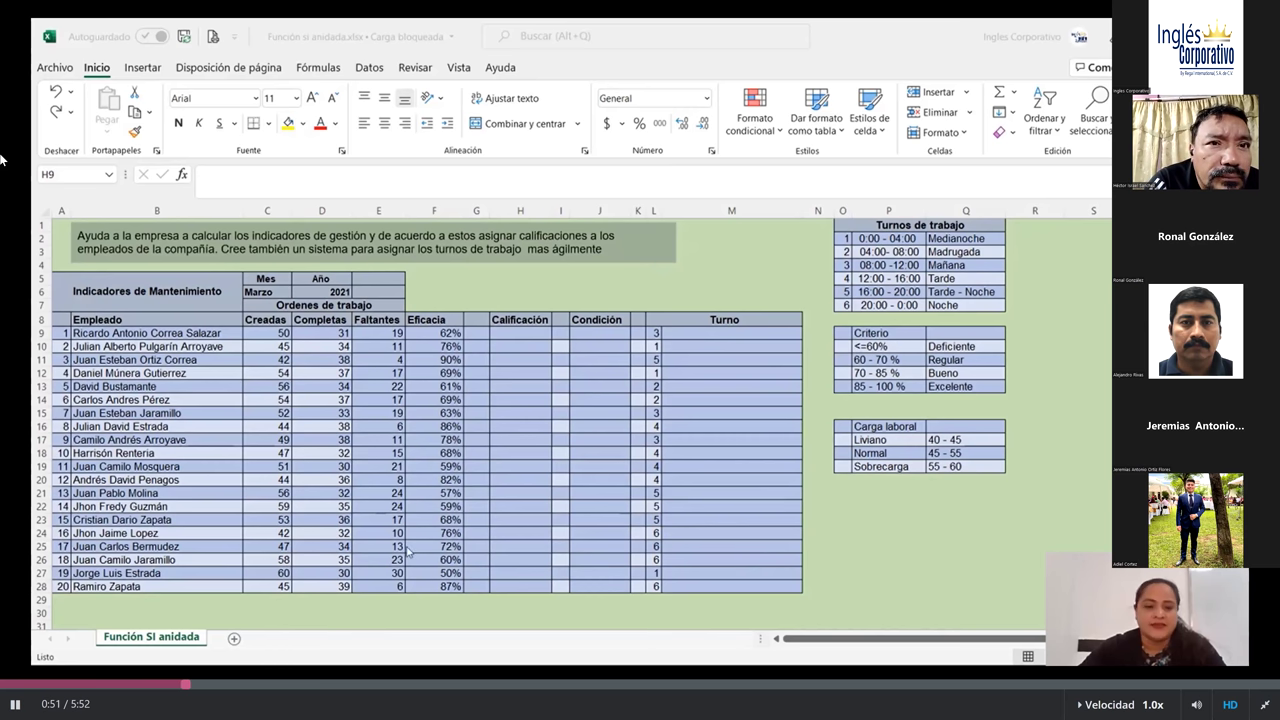
Check the formulas behind the first employee's Eficacia and Faltantes values in row 9
{"action": "left_click", "coordinate": [422, 332]}
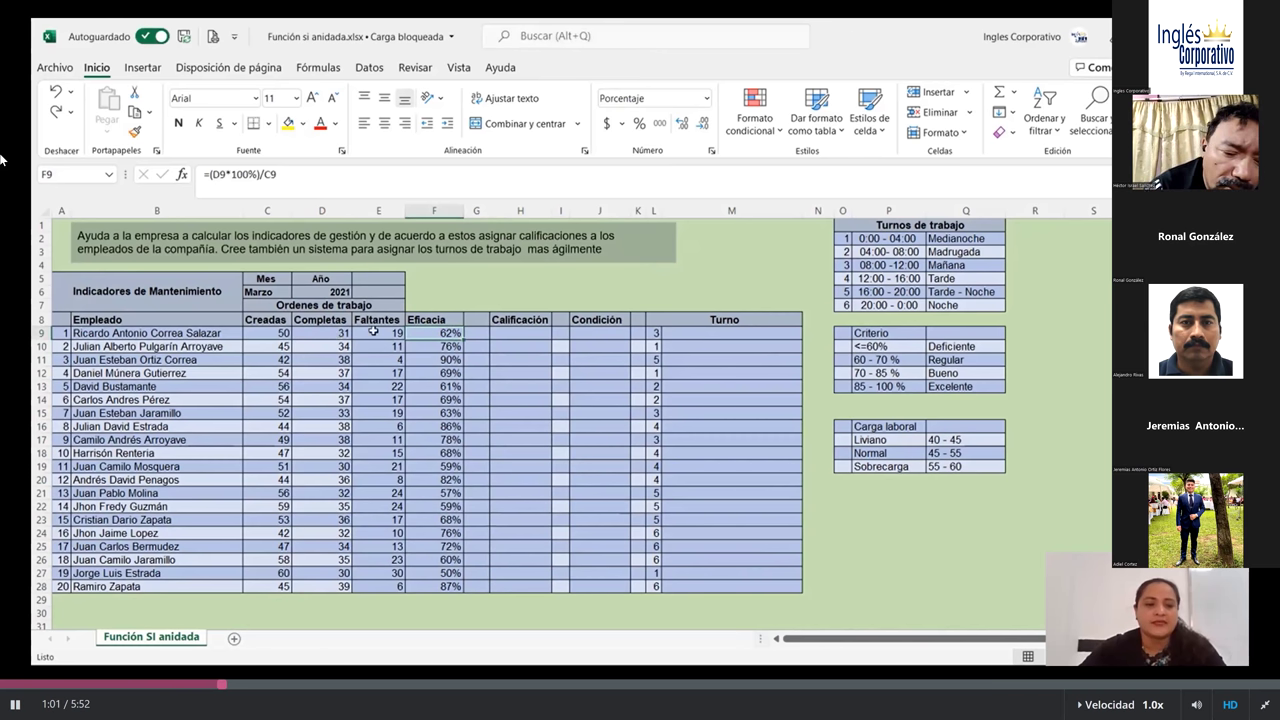
{"action": "left_click", "coordinate": [373, 331]}
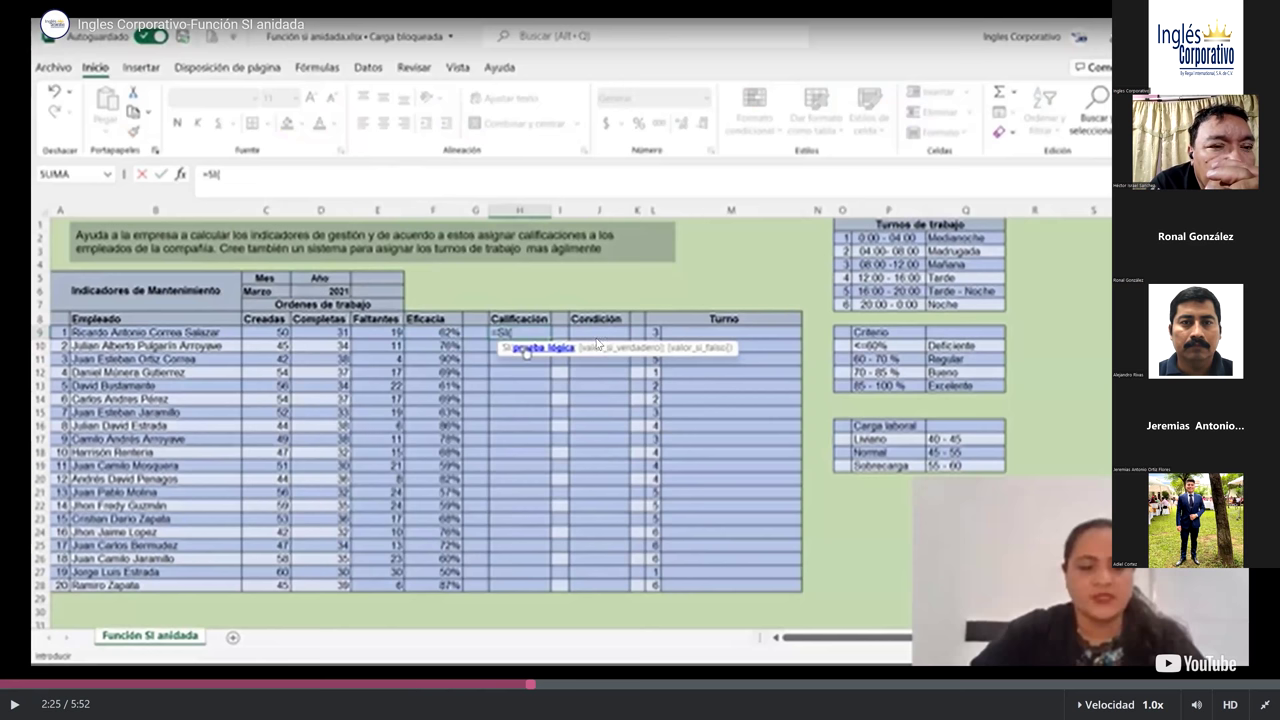
Rewind the lesson video about 30 seconds to 1:55 and resume playback
{"action": "key", "text": "Left"}
{"action": "key", "text": "Left"}
{"action": "key", "text": "Left"}
{"action": "key", "text": "Left"}
{"action": "key", "text": "Left"}
{"action": "key", "text": "Left"}
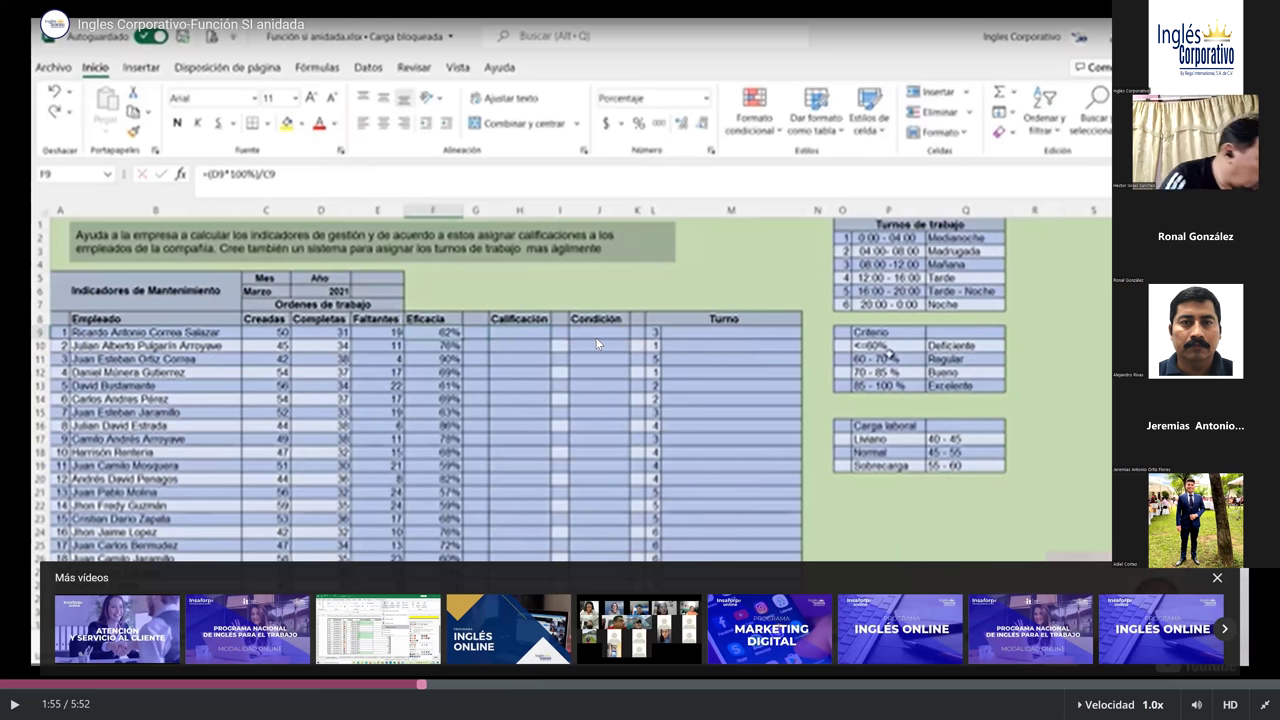
{"action": "key", "text": "space"}
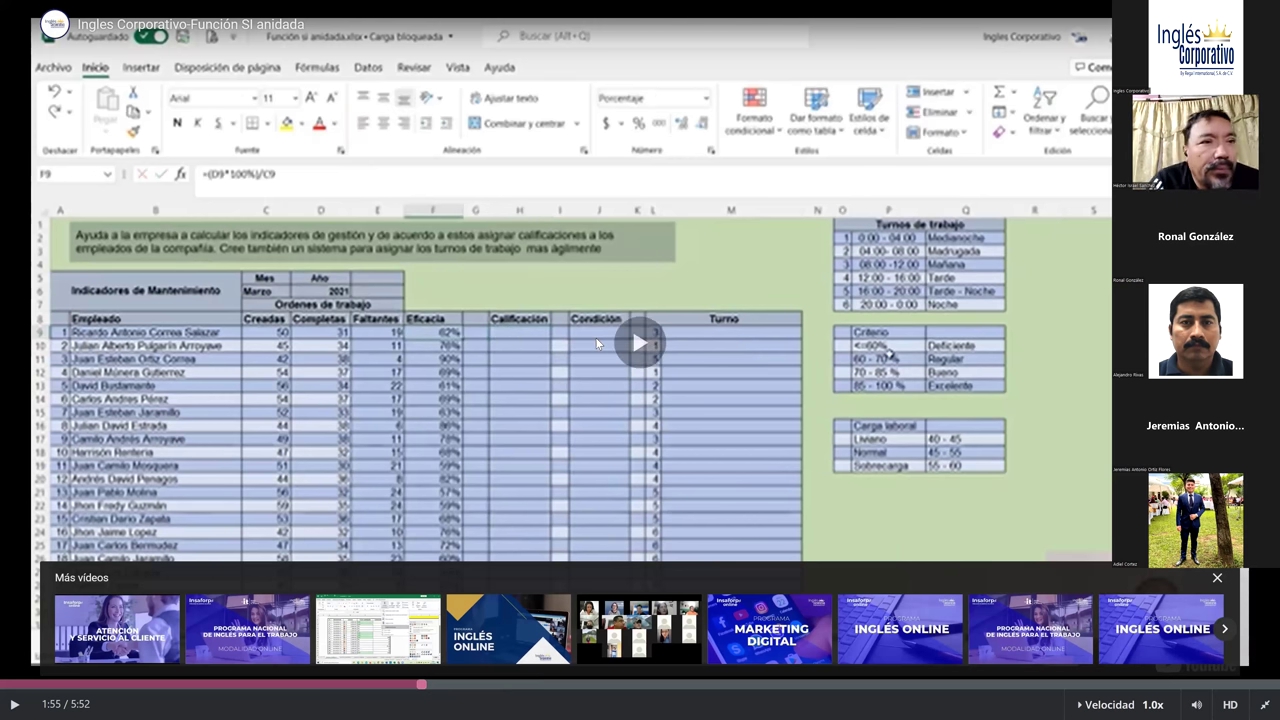
{"action": "left_click", "coordinate": [600, 348]}
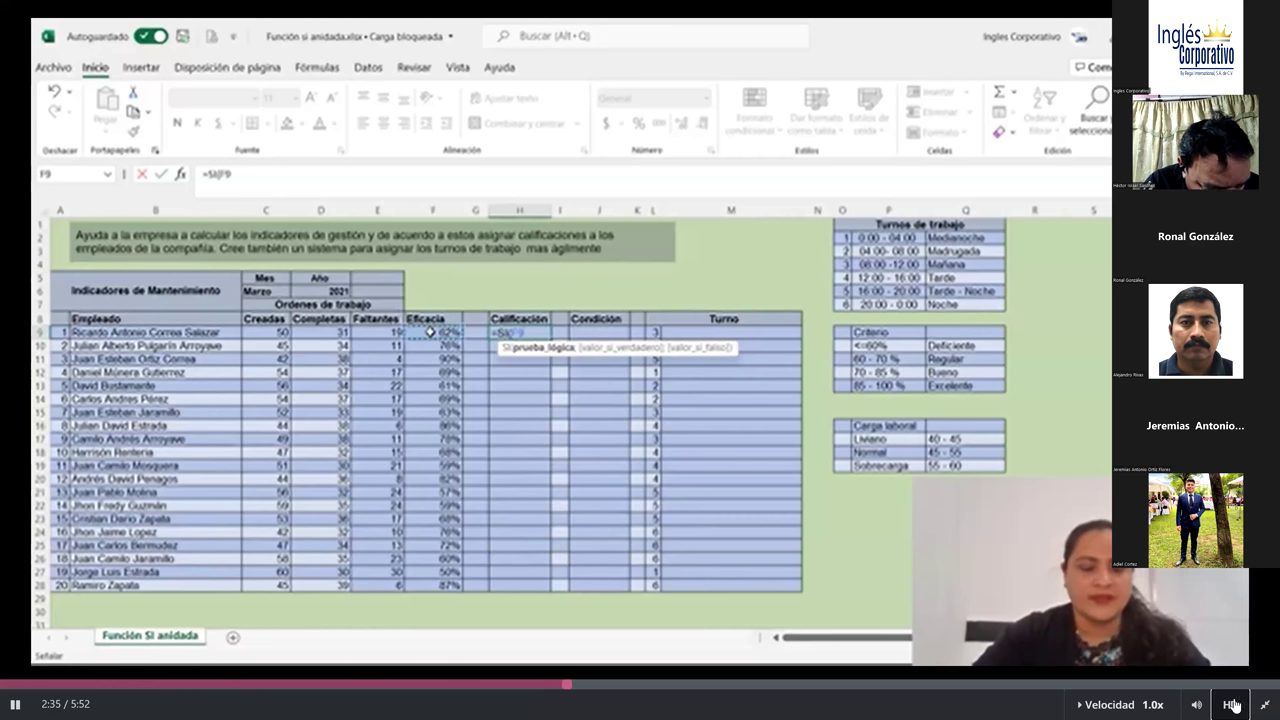
Pause the lesson video at 2:35, resume it, and pause it again at about 3:14
{"action": "key", "text": "space"}
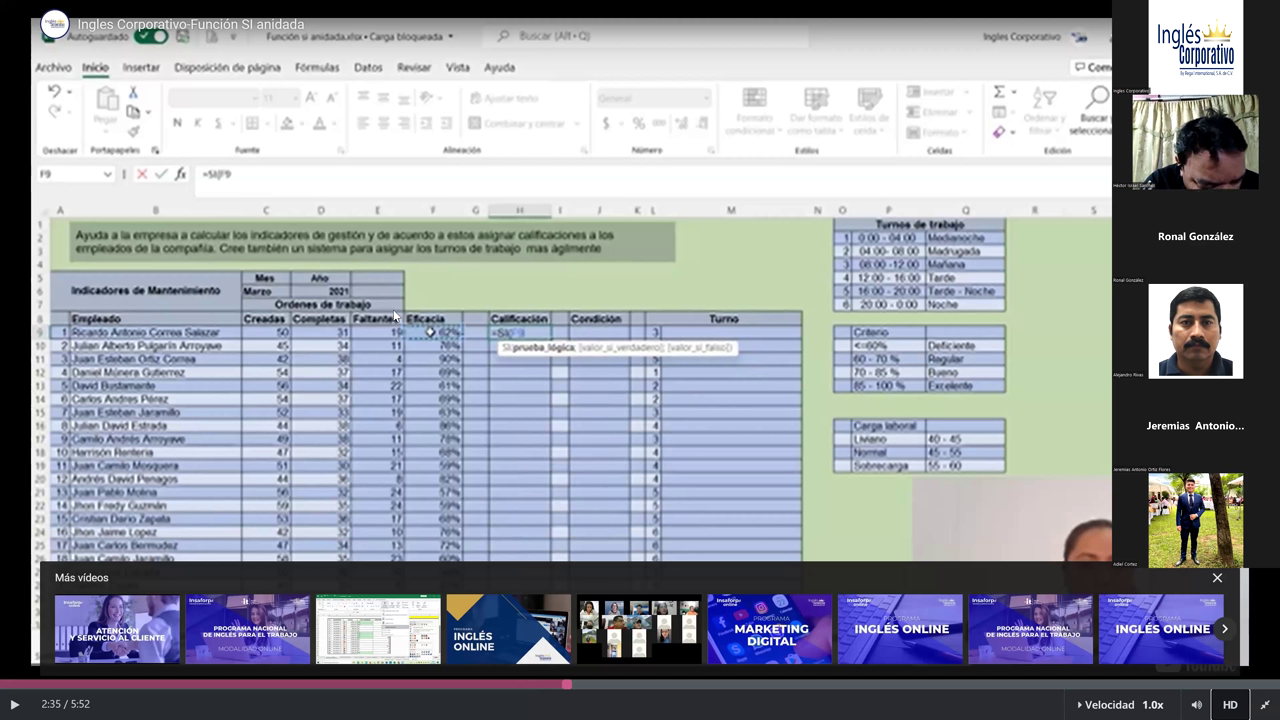
{"action": "key", "text": "space"}
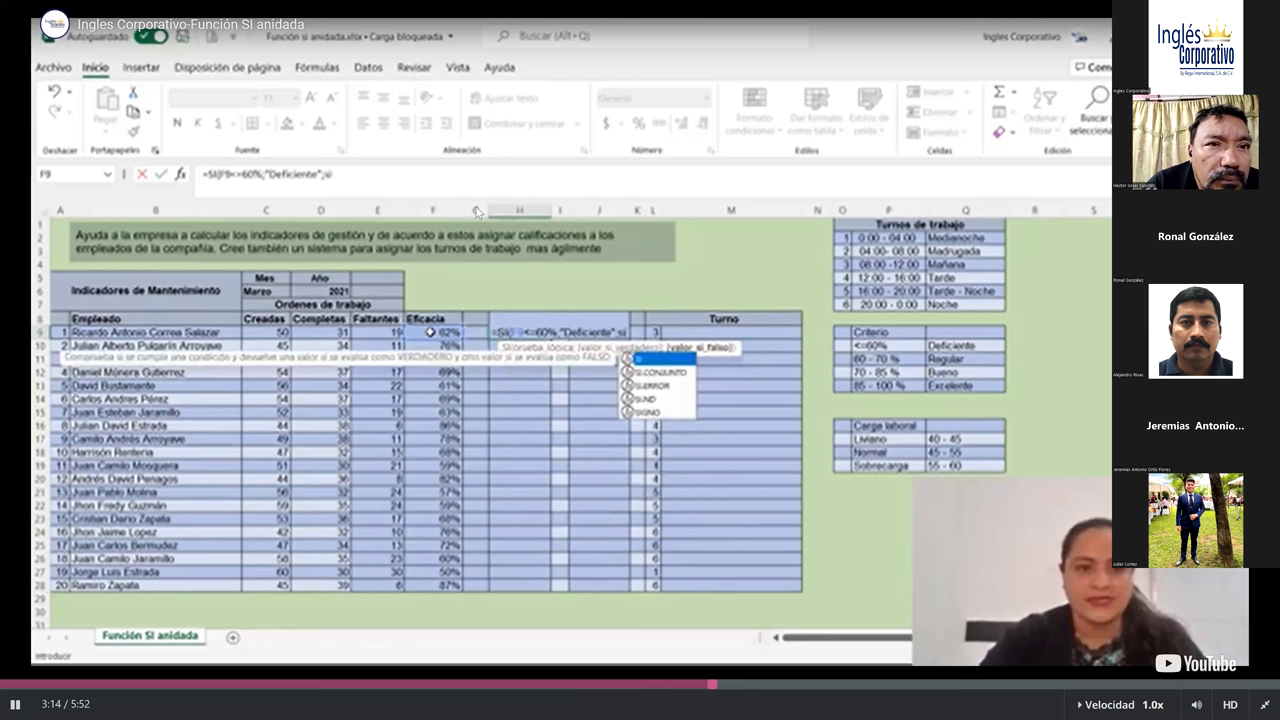
{"action": "key", "text": "space"}
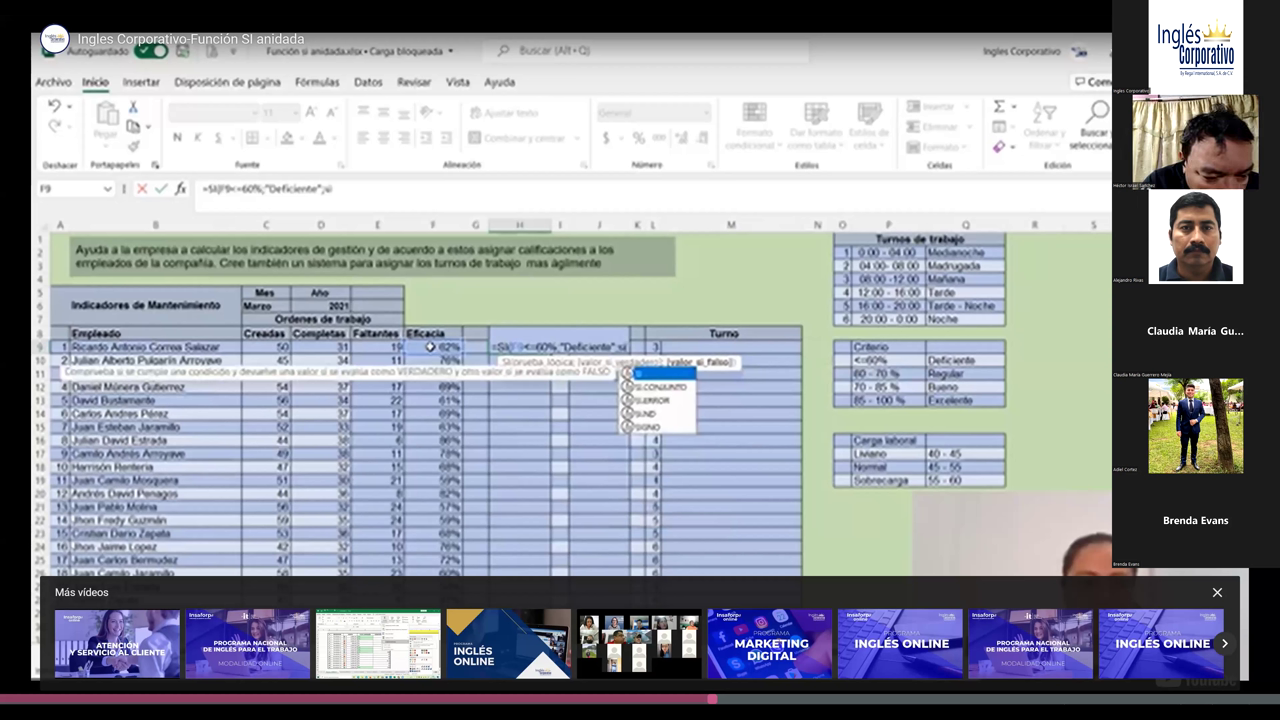
Leave full screen, open the Función SI anidada lesson video on YouTube, and play it there in full screen
{"action": "key", "text": "Escape"}
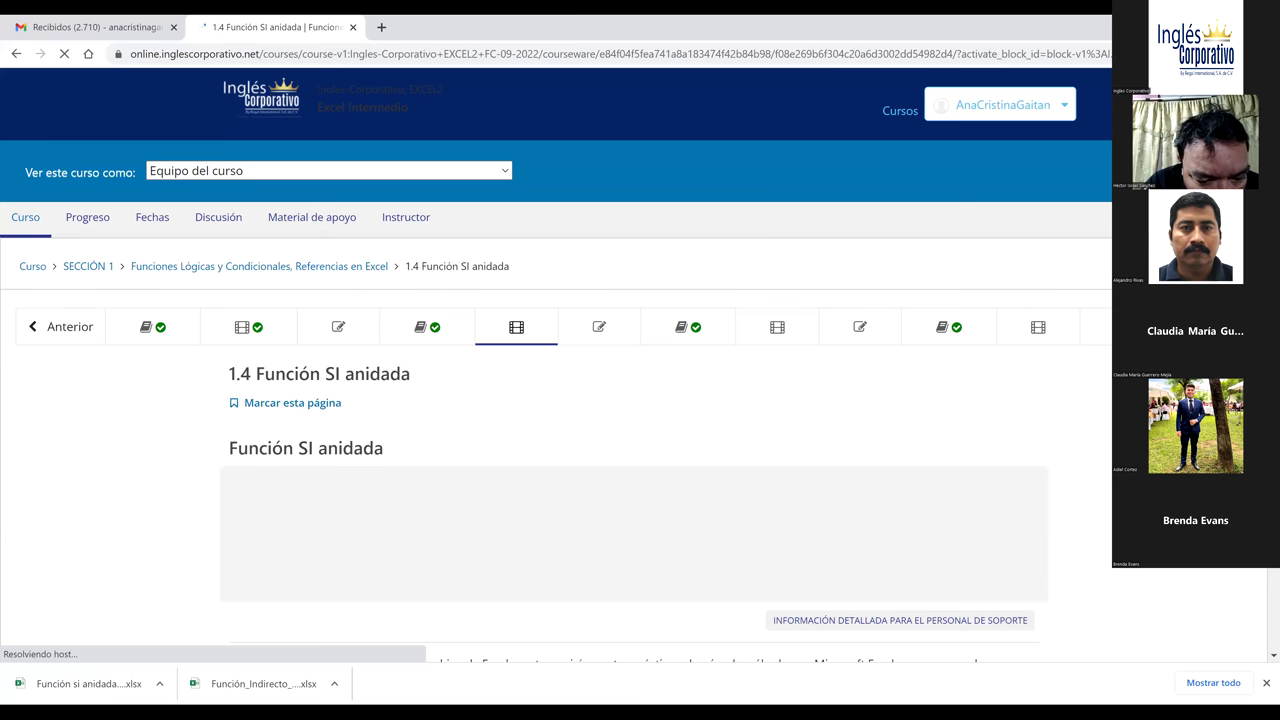
{"action": "scroll", "coordinate": [556, 400], "scroll_direction": "down", "scroll_amount": 3}
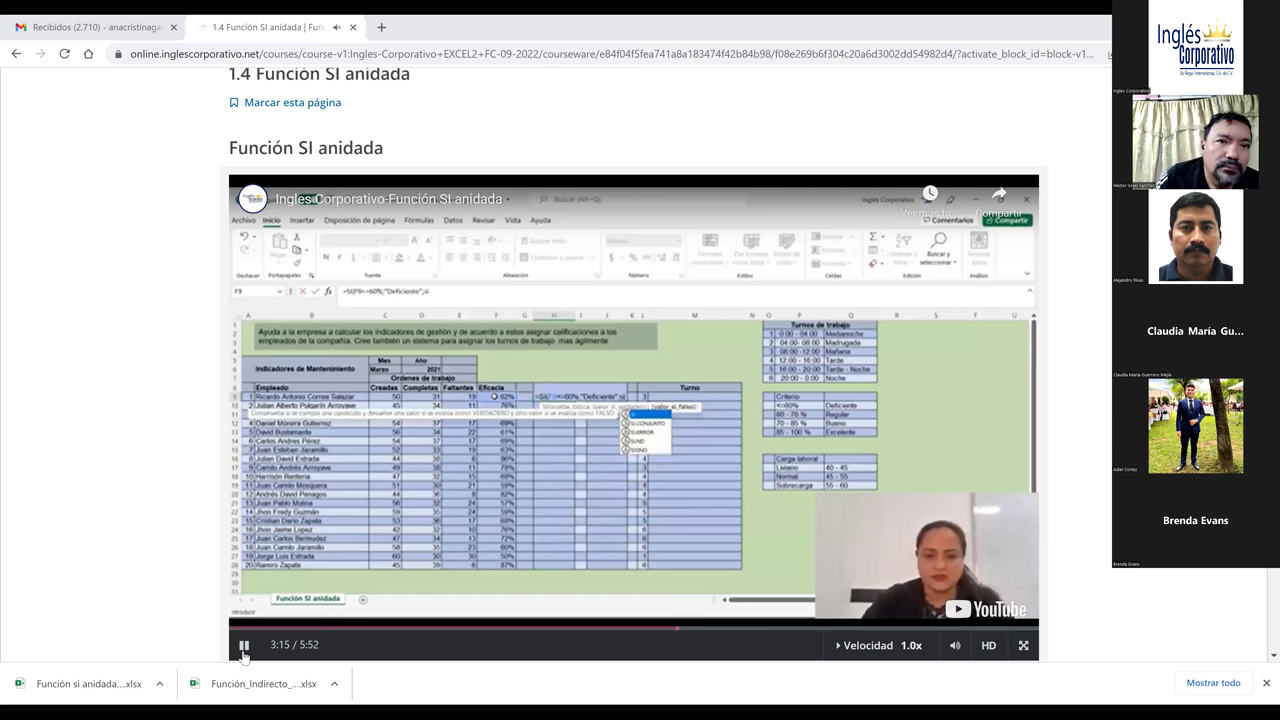
{"action": "left_click", "coordinate": [665, 182]}
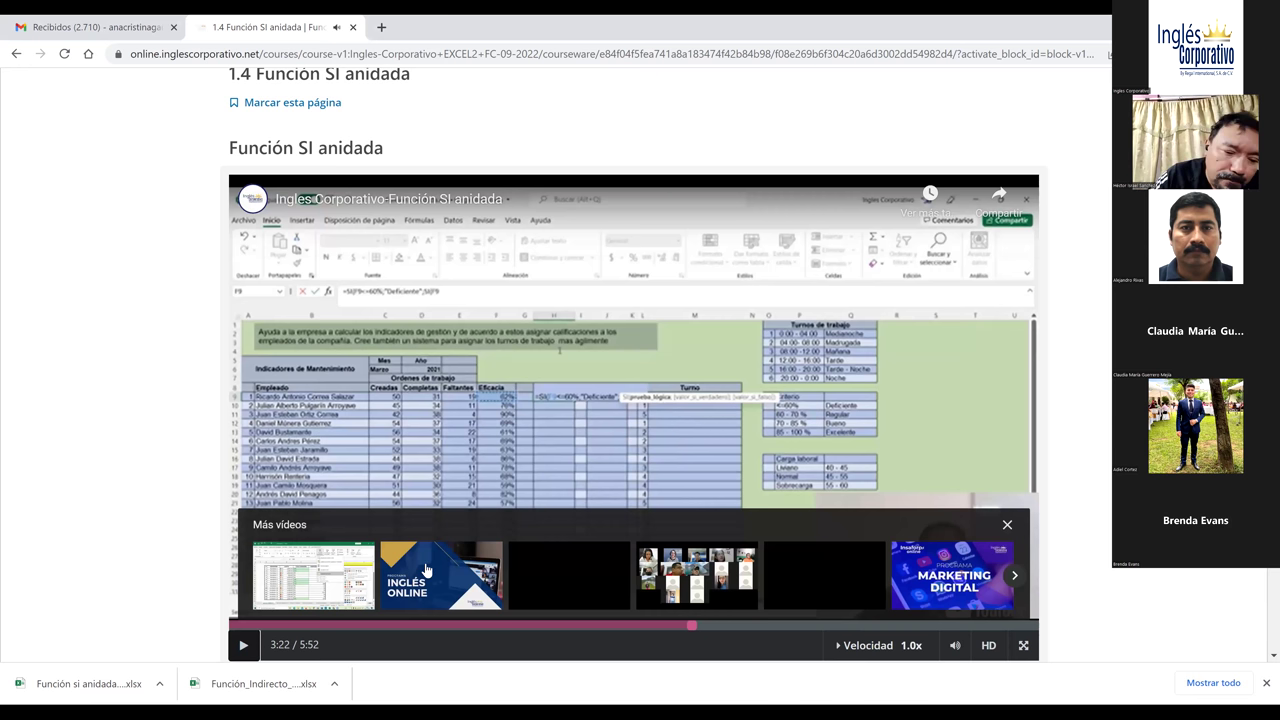
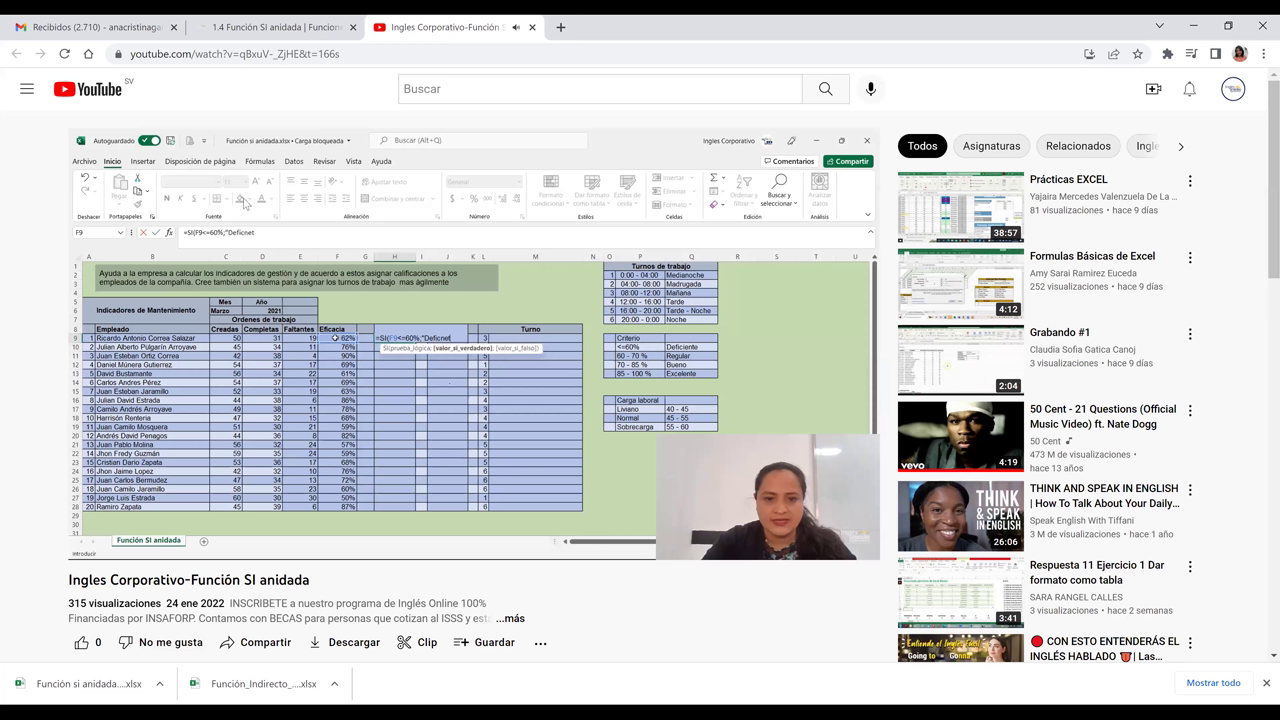
{"action": "key", "text": "f"}
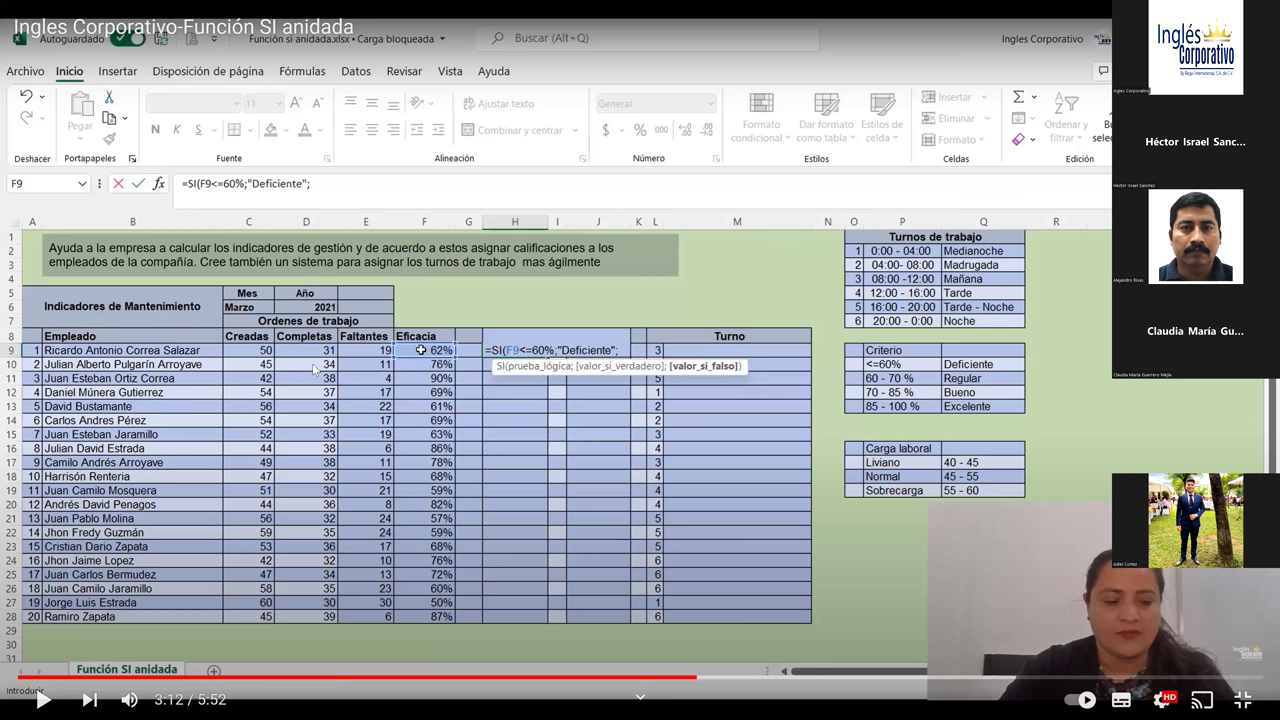
{"action": "key", "text": "space"}
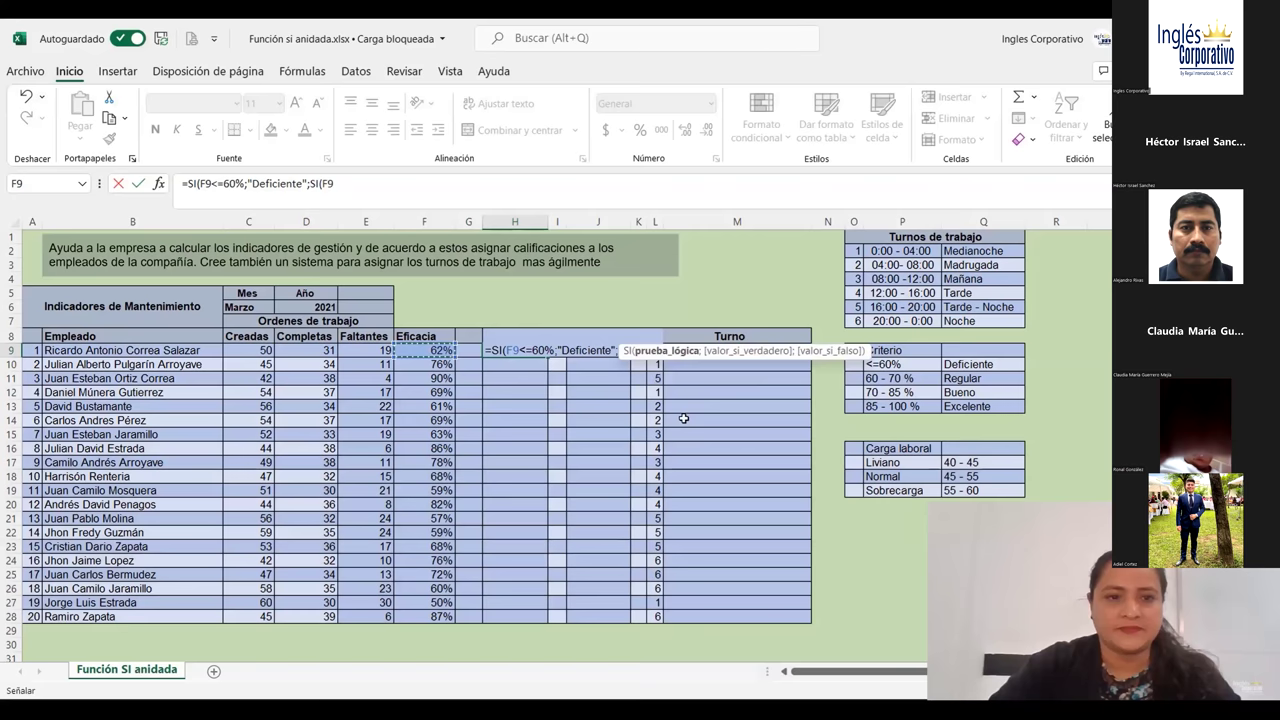
Continue the Calificación formula in H9 with <=70%;"Regular" as the second condition and result, and nest another SI
{"action": "type", "text": "<=70"}
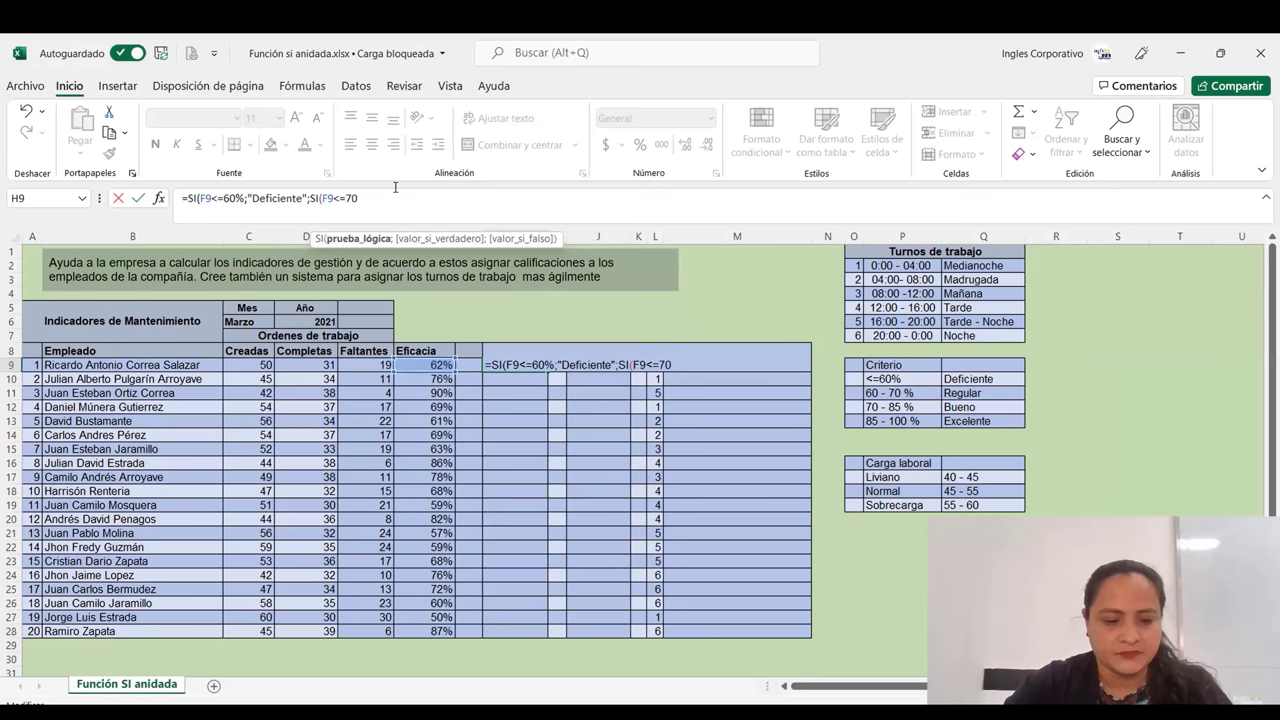
{"action": "type", "text": "%;\"Regular\""}
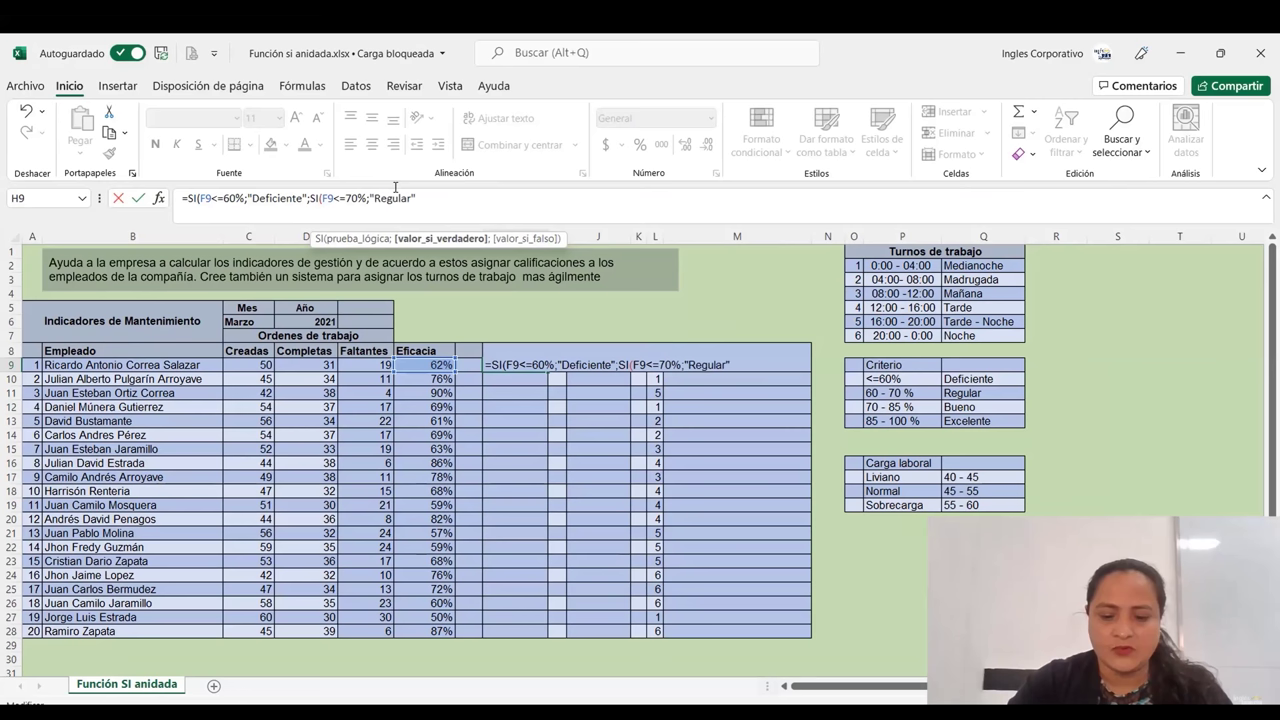
{"action": "type", "text": ";s"}
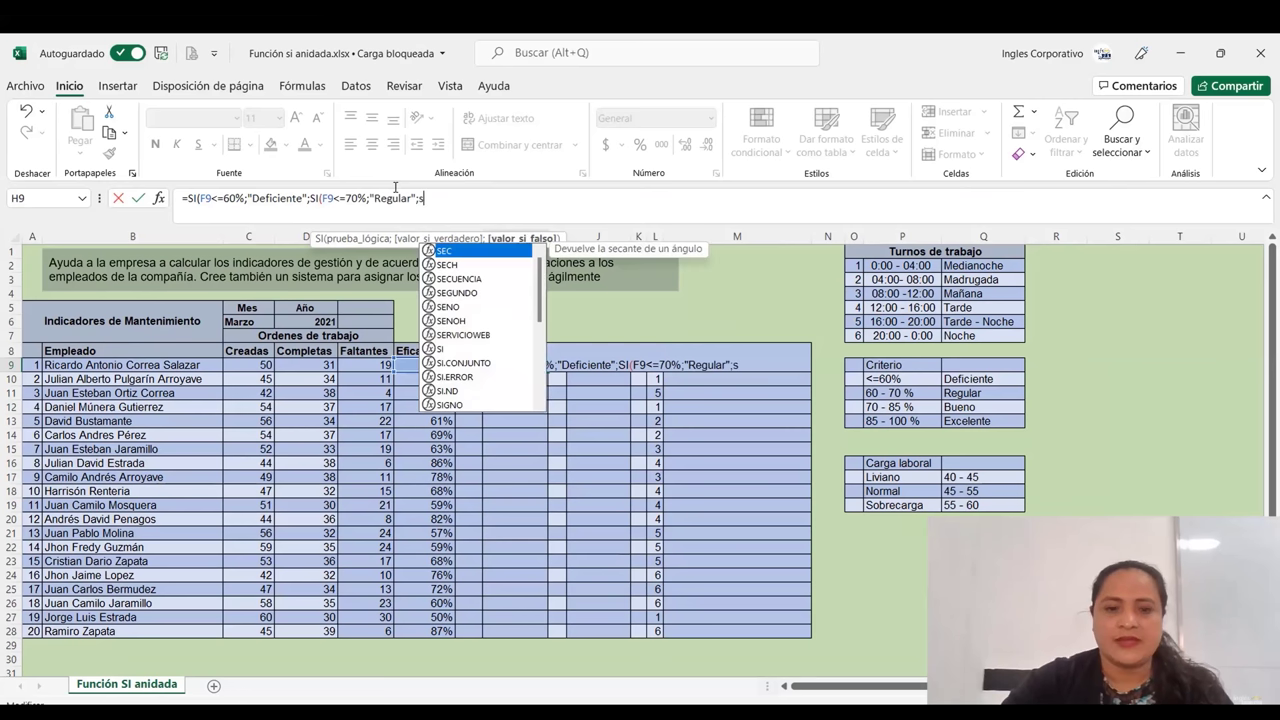
{"action": "type", "text": "i"}
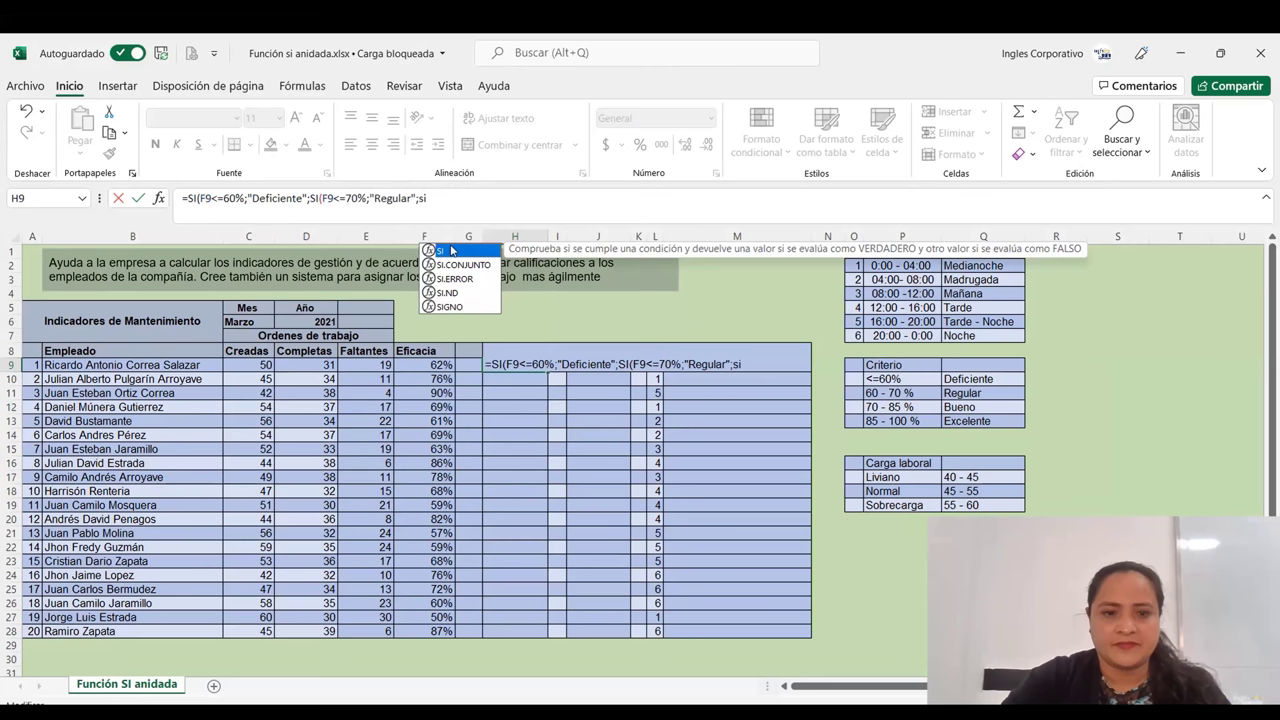
{"action": "double_click", "coordinate": [451, 250]}
Add F9<=85%;"Bueno" as the third condition and result in the H9 formula, and nest a fourth SI
{"action": "left_click", "coordinate": [425, 364]}
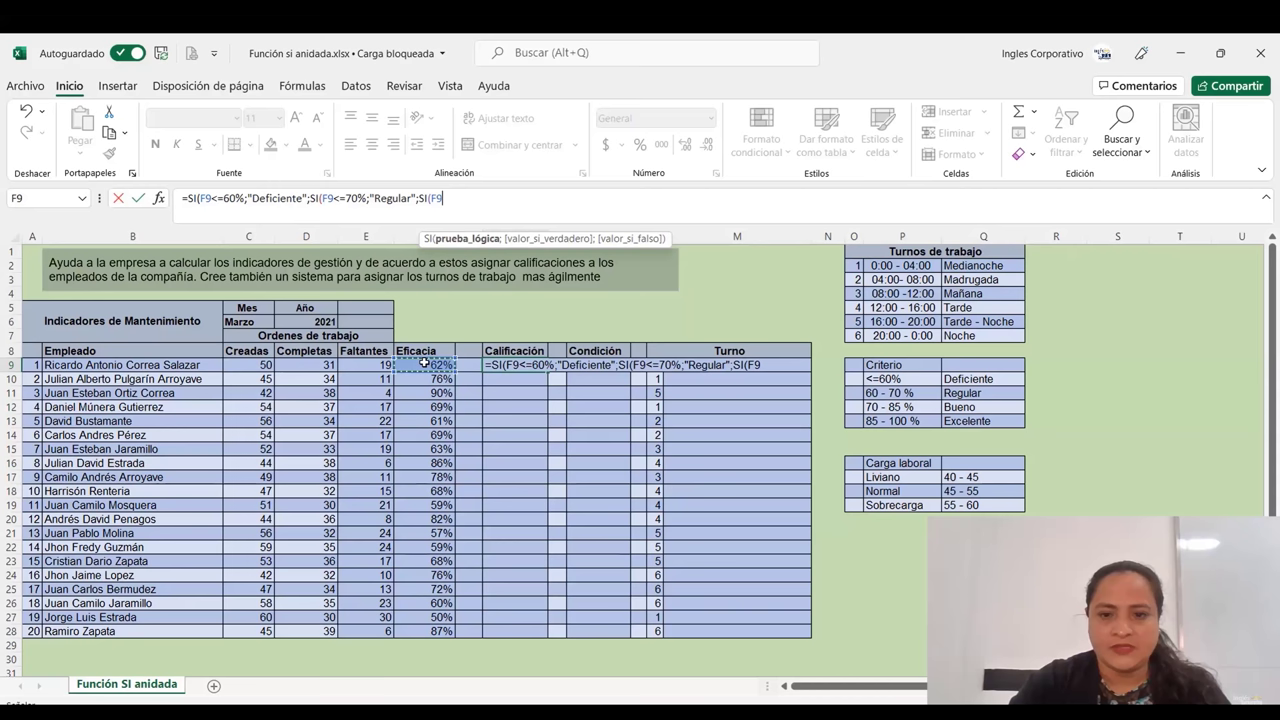
{"action": "type", "text": "<=85%;"}
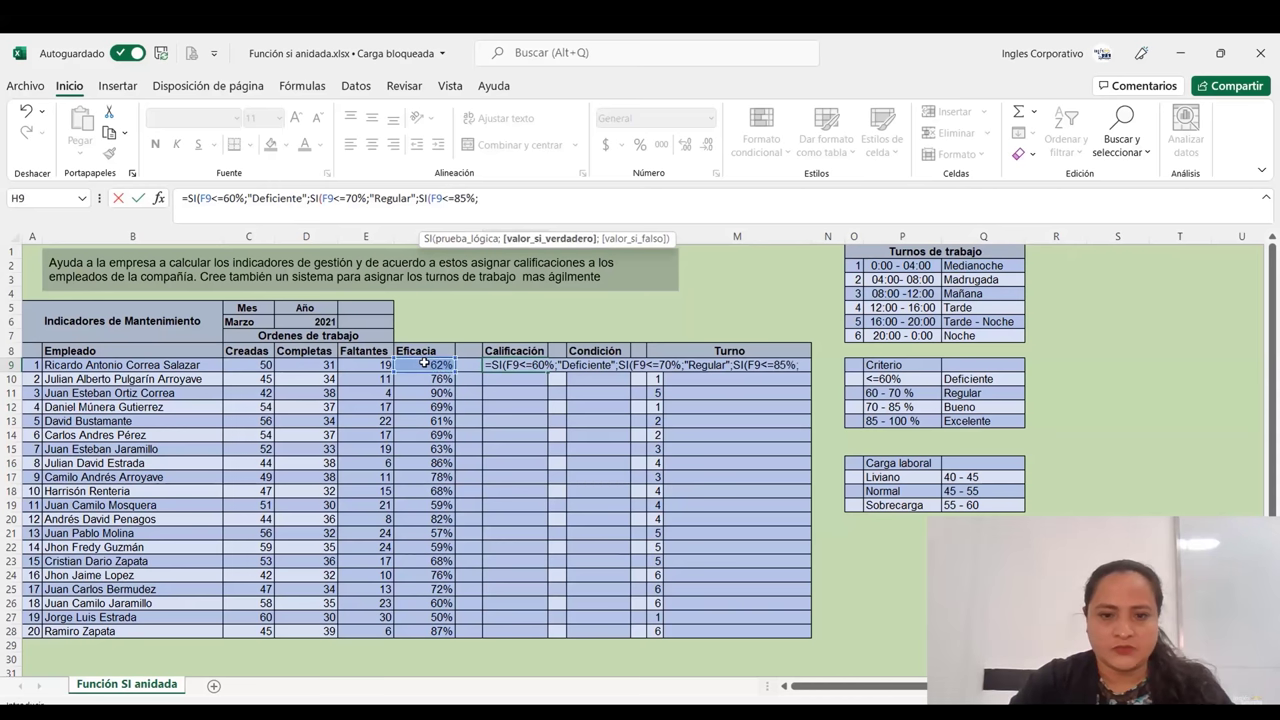
{"action": "type", "text": "\"B"}
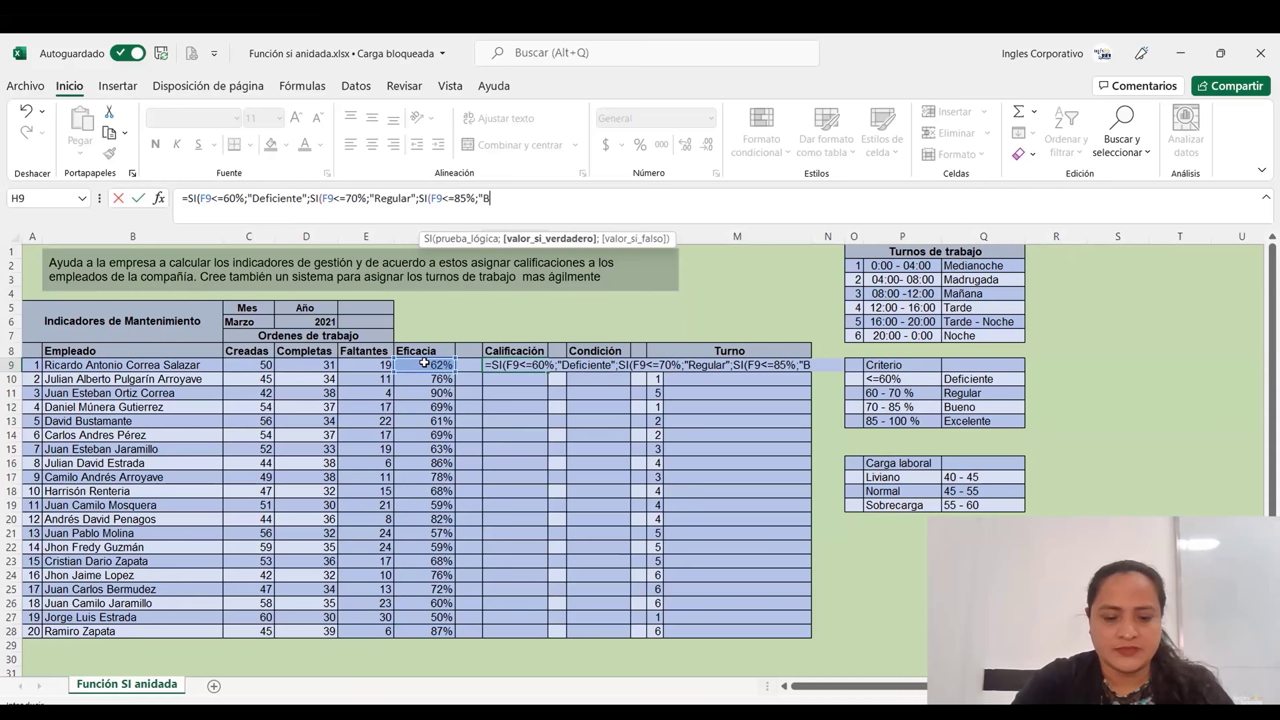
{"action": "type", "text": "ueno"}
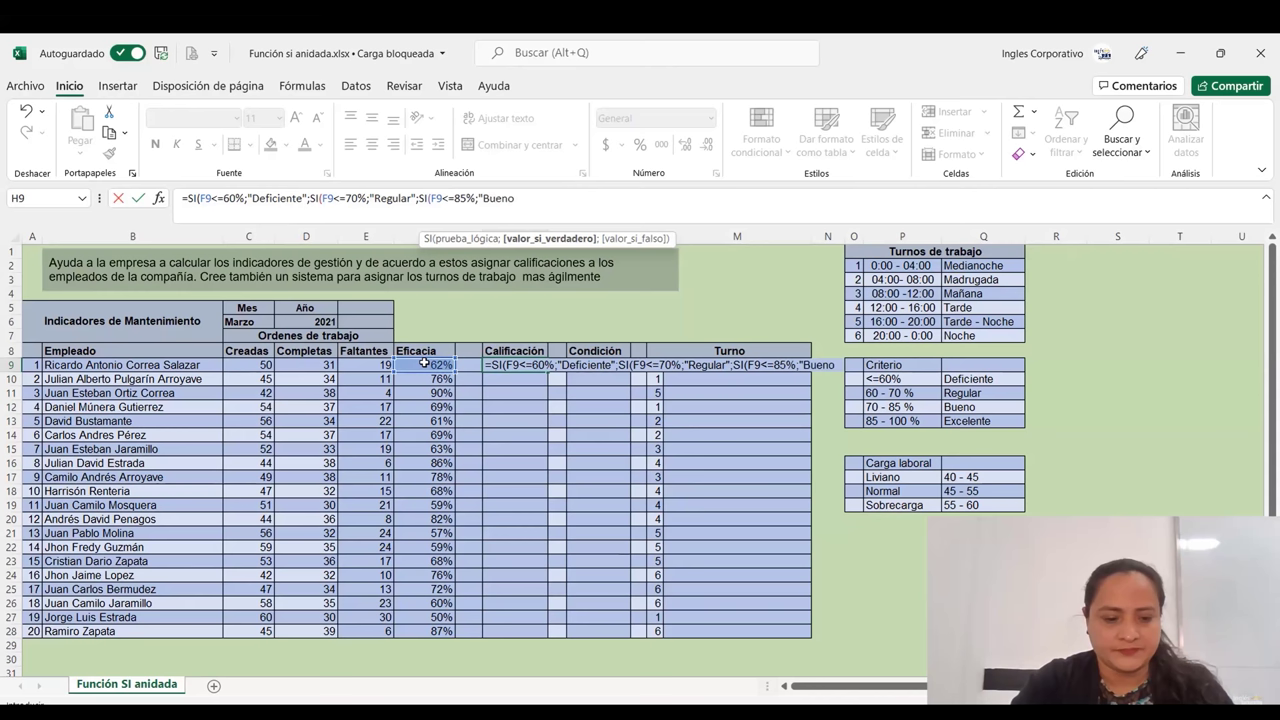
{"action": "type", "text": "\";Si"}
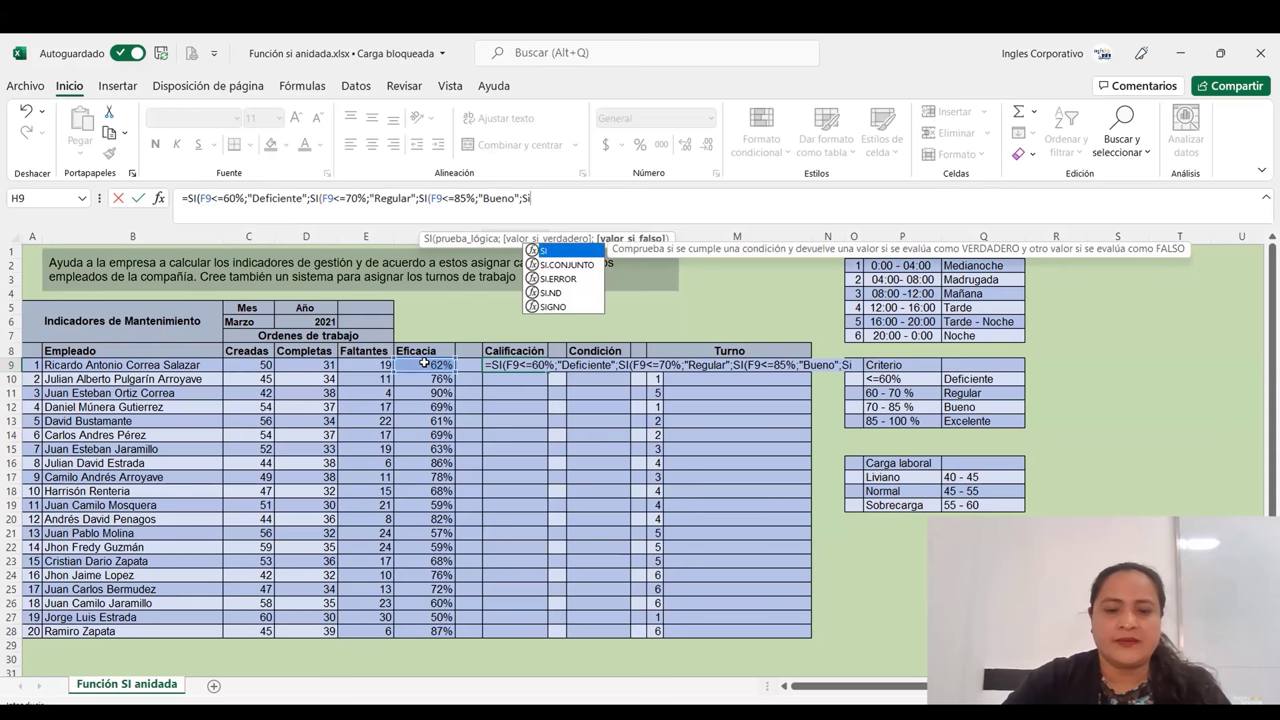
{"action": "key", "text": "Tab"}
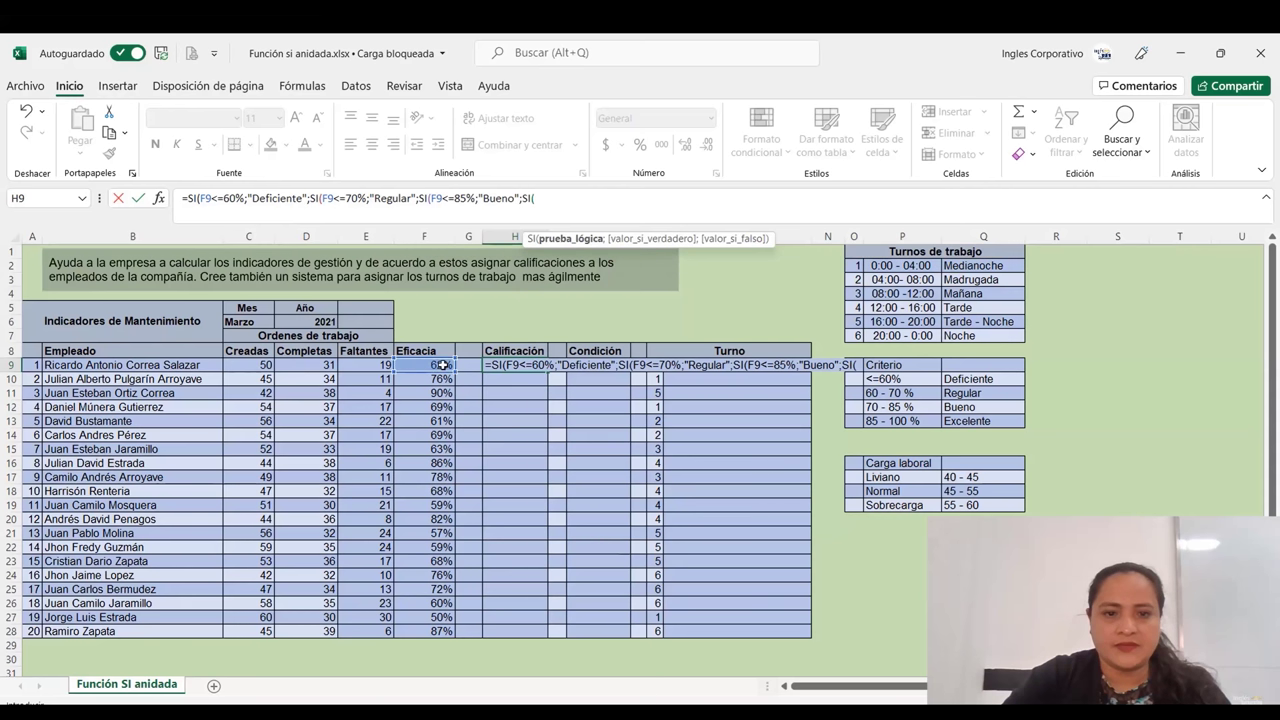
Complete the H9 formula with F9>=85%;"Excelente", close all four SI functions, and enter it
{"action": "left_click", "coordinate": [443, 365]}
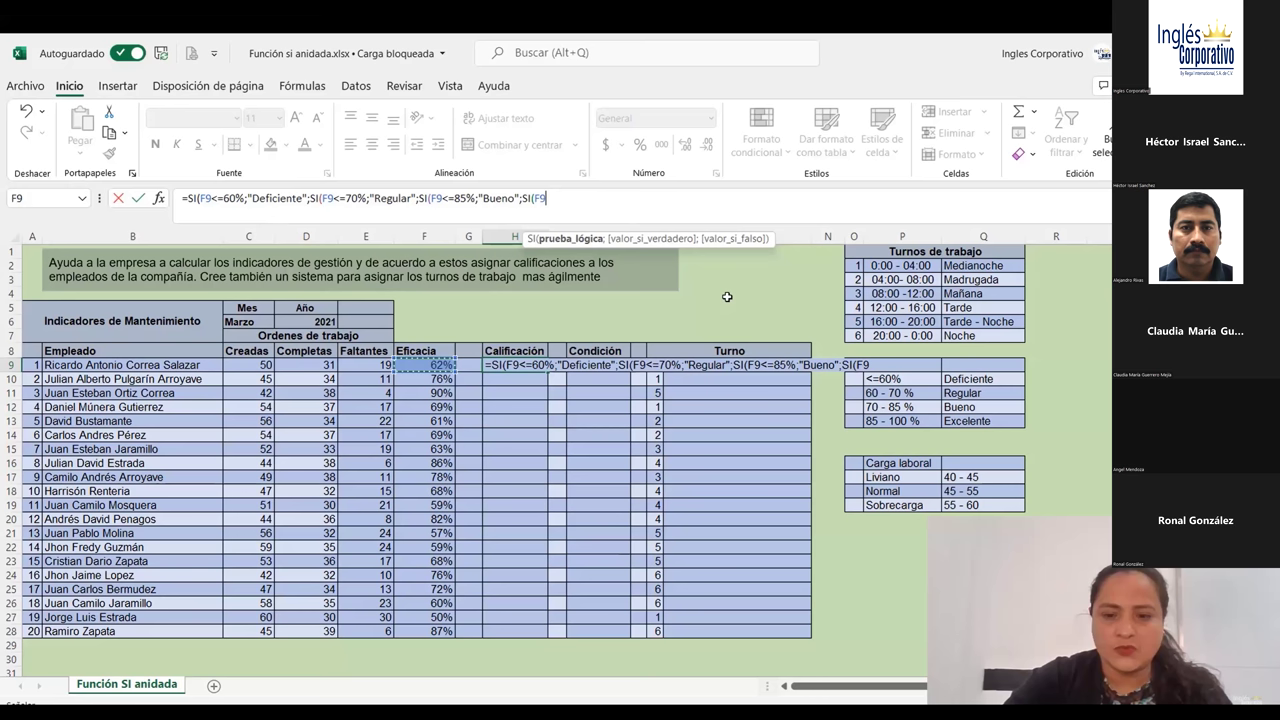
{"action": "type", "text": ">=85%"}
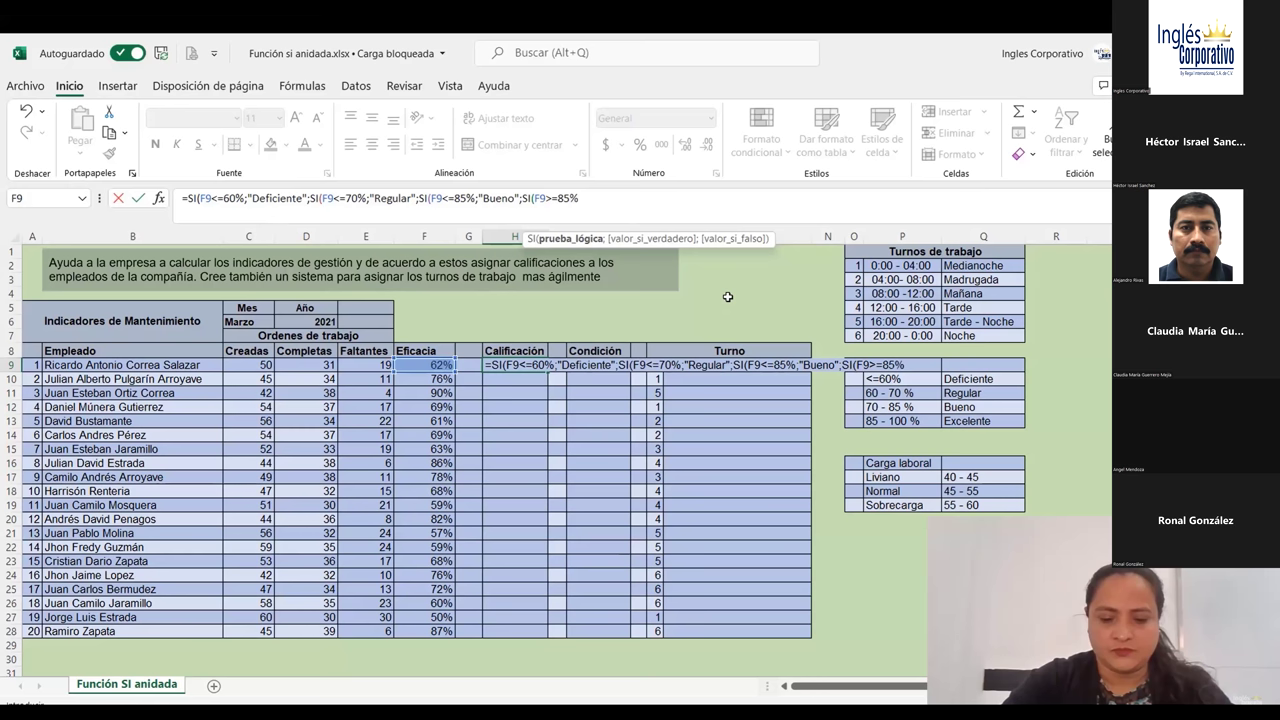
{"action": "type", "text": ";\"Excelente\"))))"}
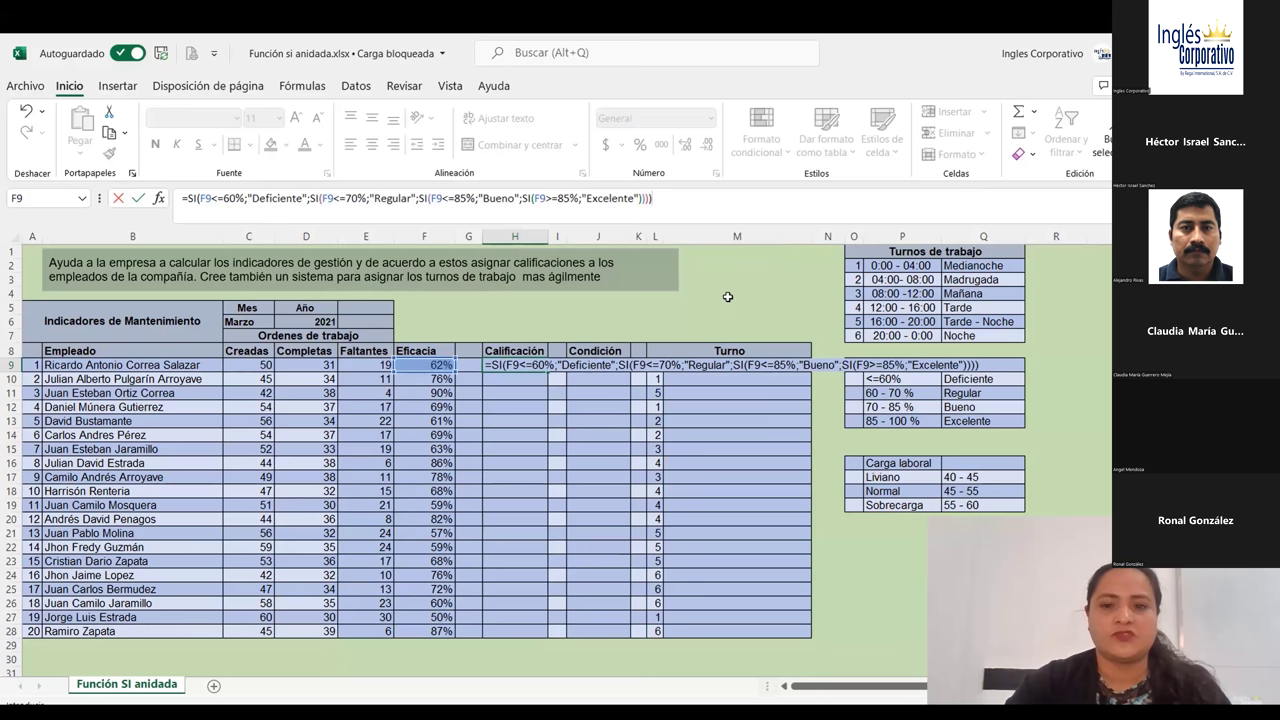
{"action": "key", "text": "Return"}
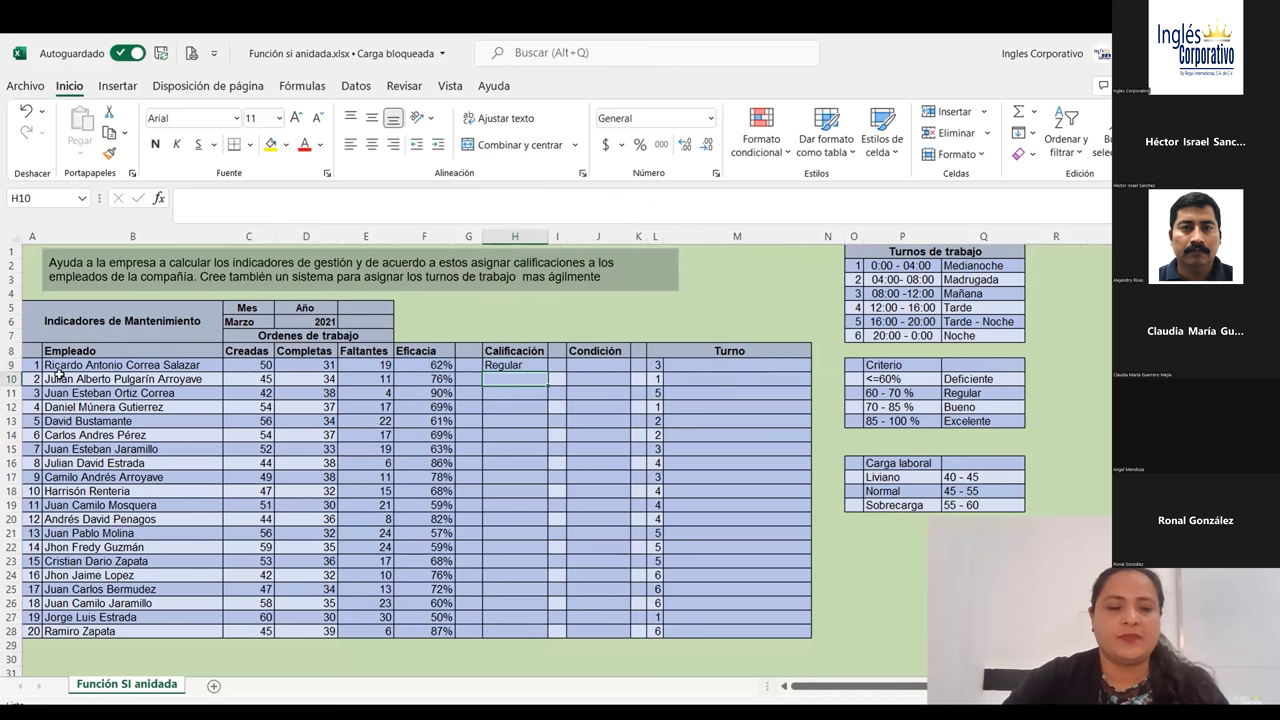
Fill the Calificación formula from H9 down to H28 for all employees
{"action": "left_click", "coordinate": [545, 370]}
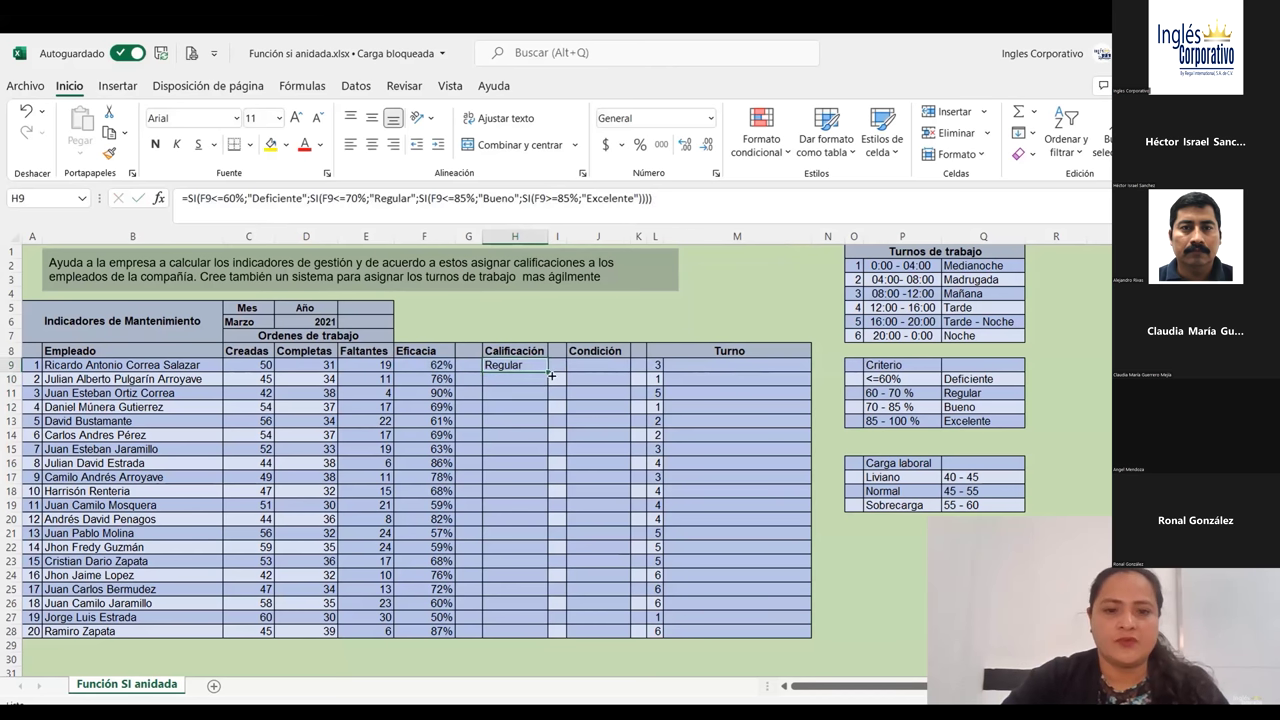
{"action": "left_click_drag", "start_coordinate": [551, 375], "coordinate": [551, 621]}
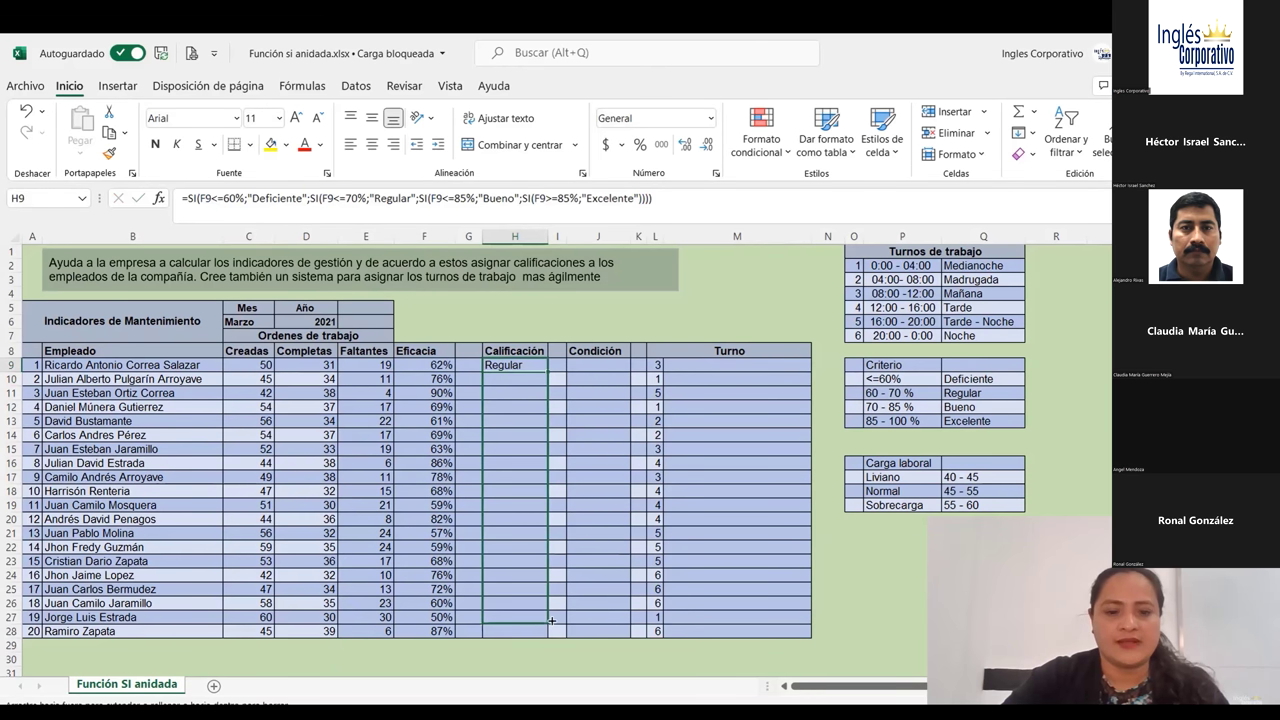
{"action": "left_click_drag", "start_coordinate": [551, 621], "coordinate": [551, 633]}
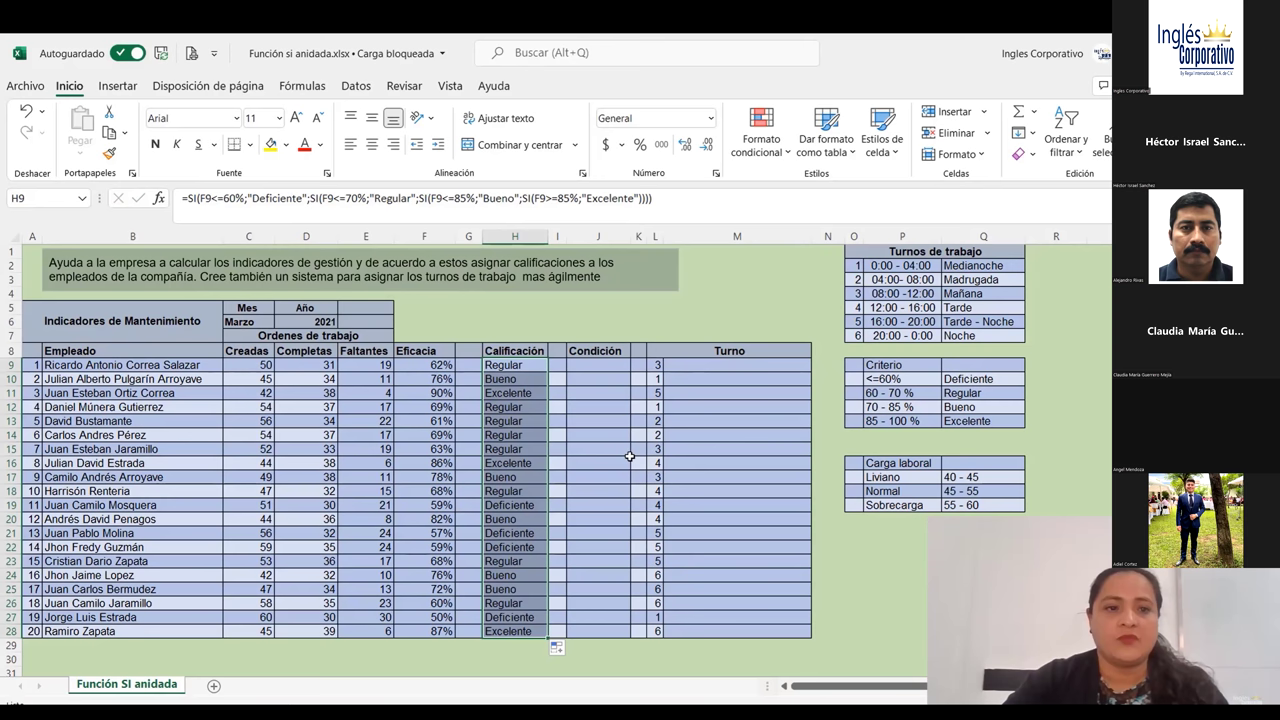
Switch to the Excel workbook Función si anidada - copia (1)1.xlsx and examine the Creadas heading, cell H9 and the Criterio table
{"action": "left_click", "coordinate": [680, 365]}
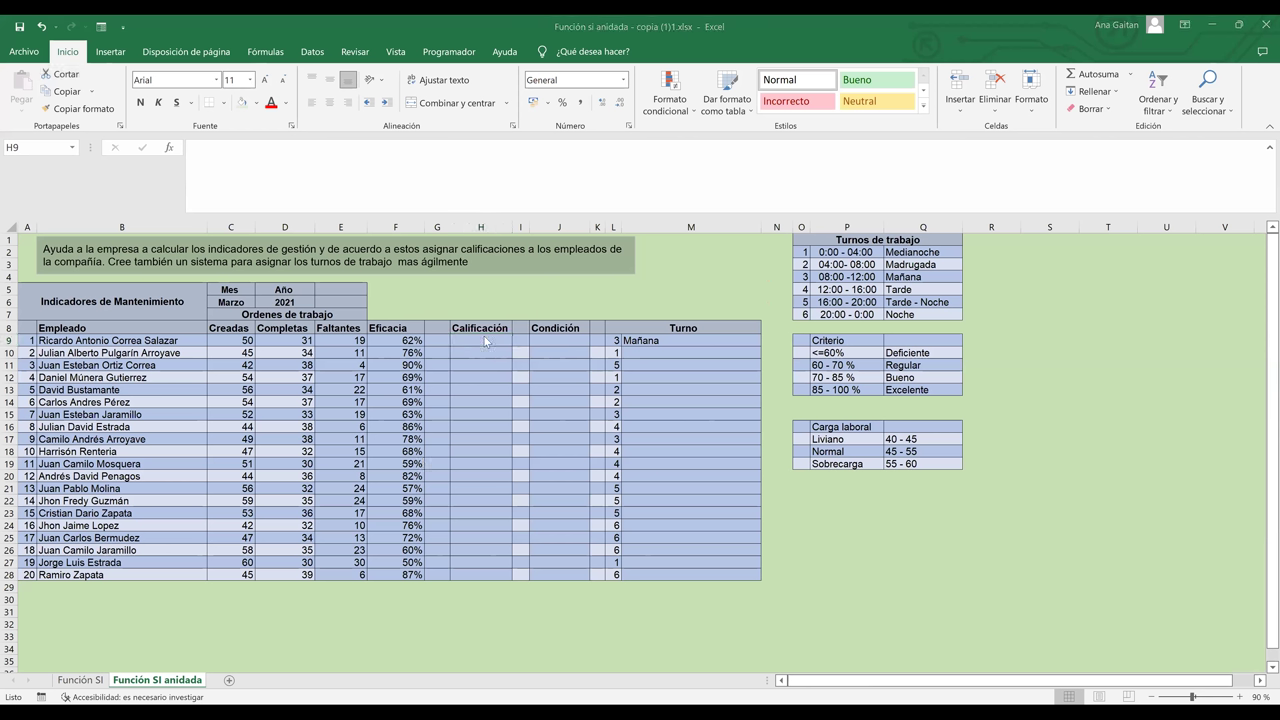
{"action": "left_click", "coordinate": [233, 329]}
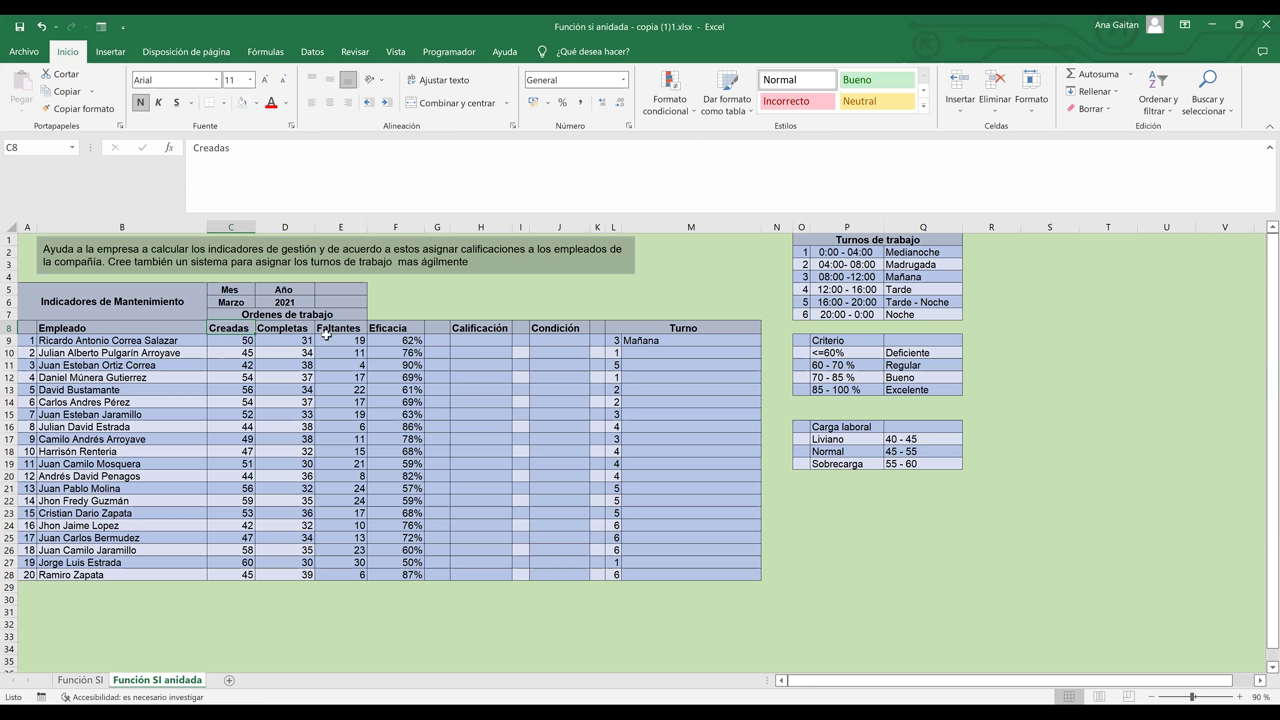
{"action": "left_click", "coordinate": [485, 343]}
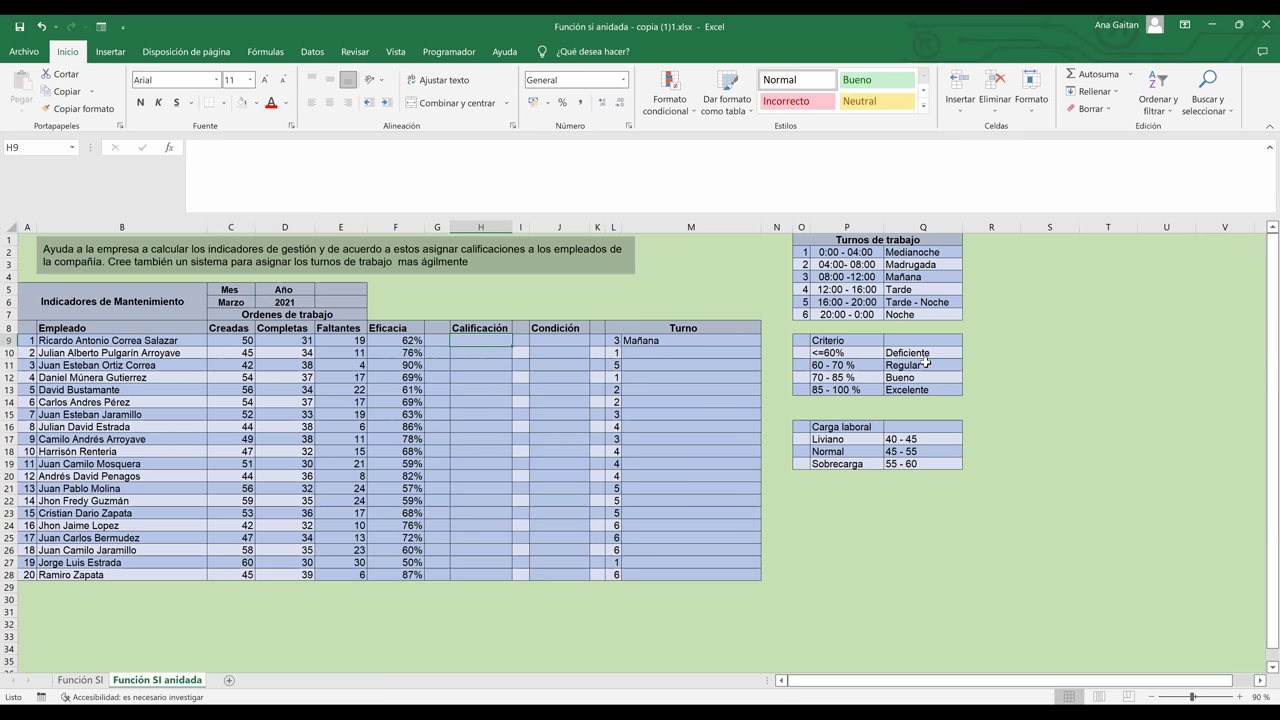
{"action": "left_click_drag", "start_coordinate": [815, 352], "coordinate": [930, 390]}
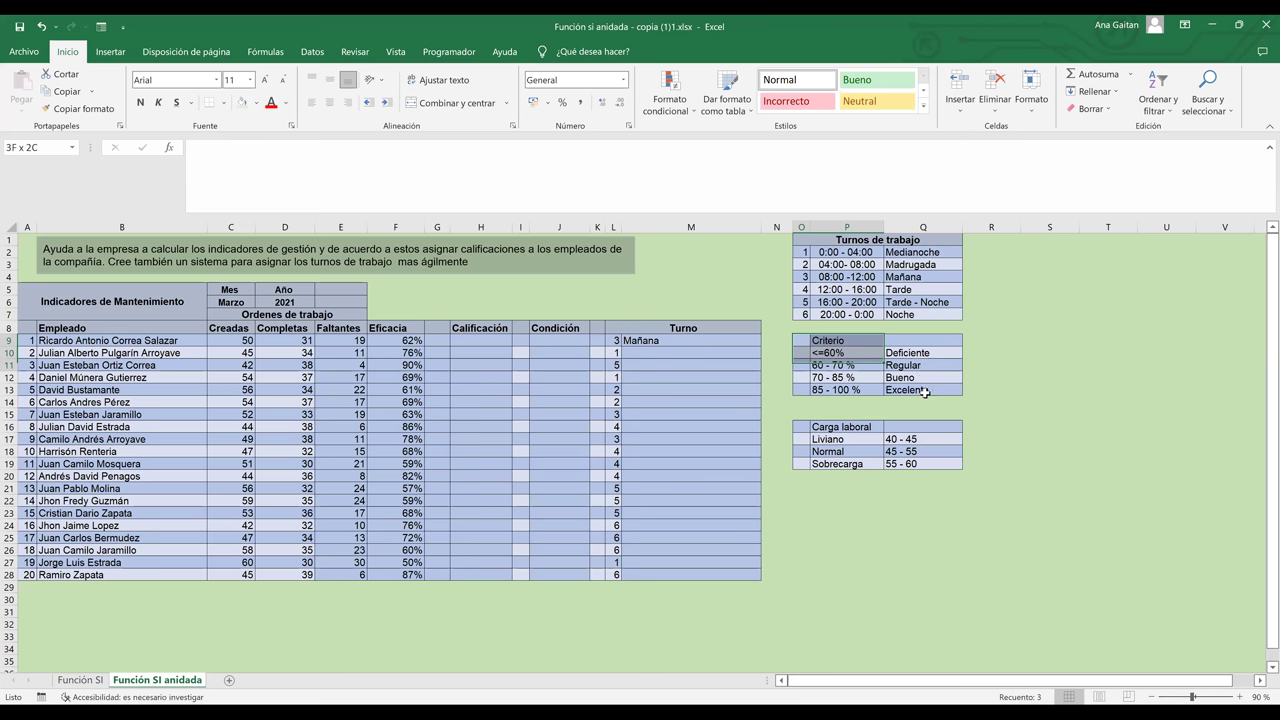
Start an SI formula in H9 with F9<=60% as the first condition and "Deficiente" as its true result
{"action": "left_click", "coordinate": [925, 392]}
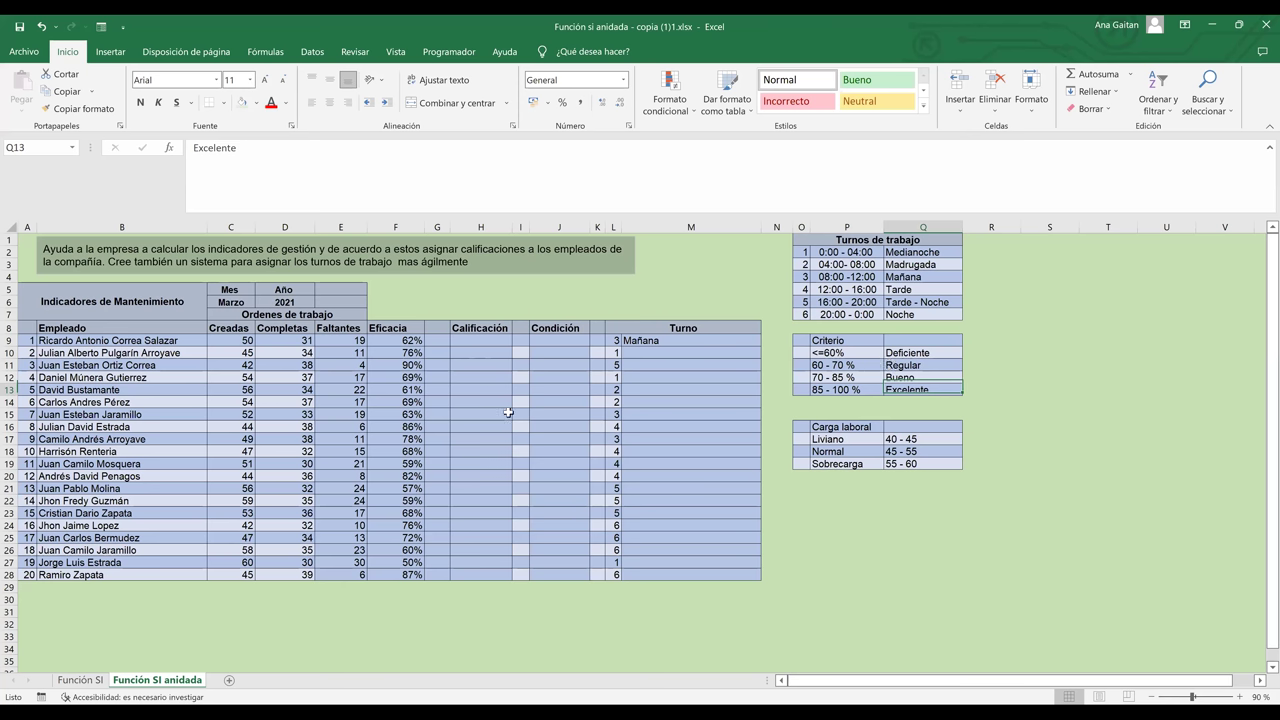
{"action": "left_click", "coordinate": [481, 340]}
{"action": "type", "text": "i"}
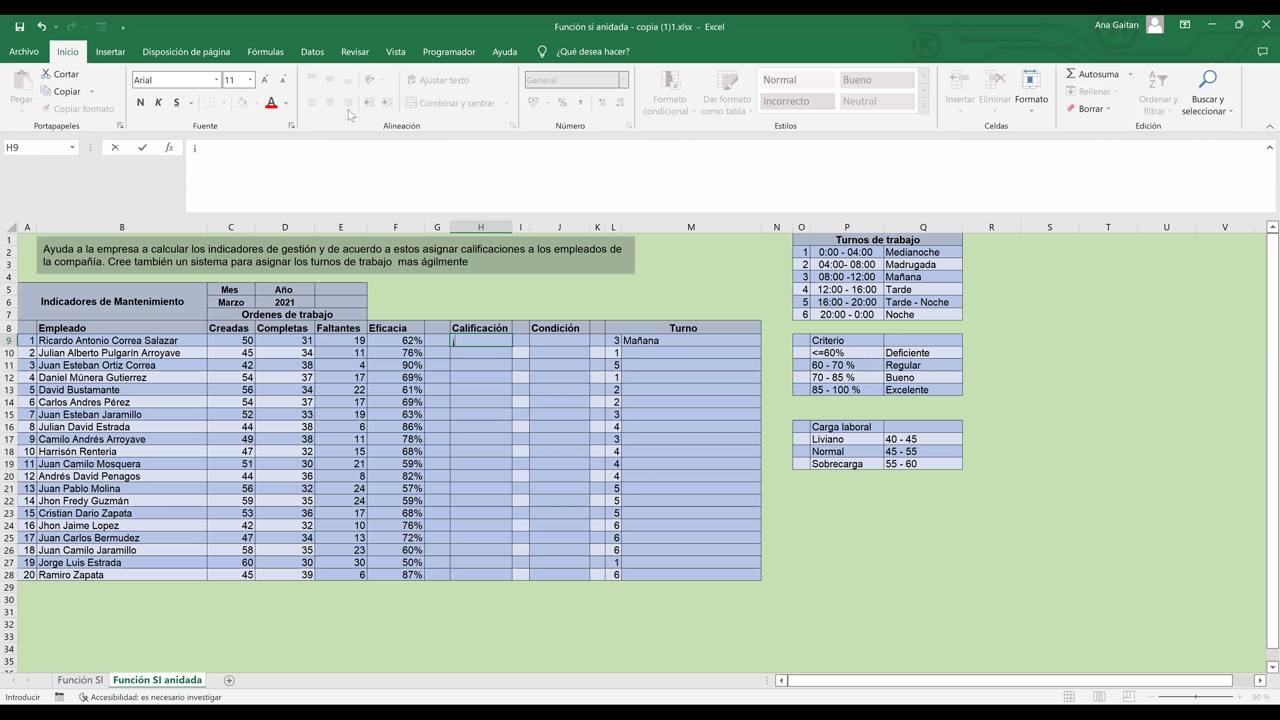
{"action": "key", "text": "BackSpace"}
{"action": "type", "text": "="}
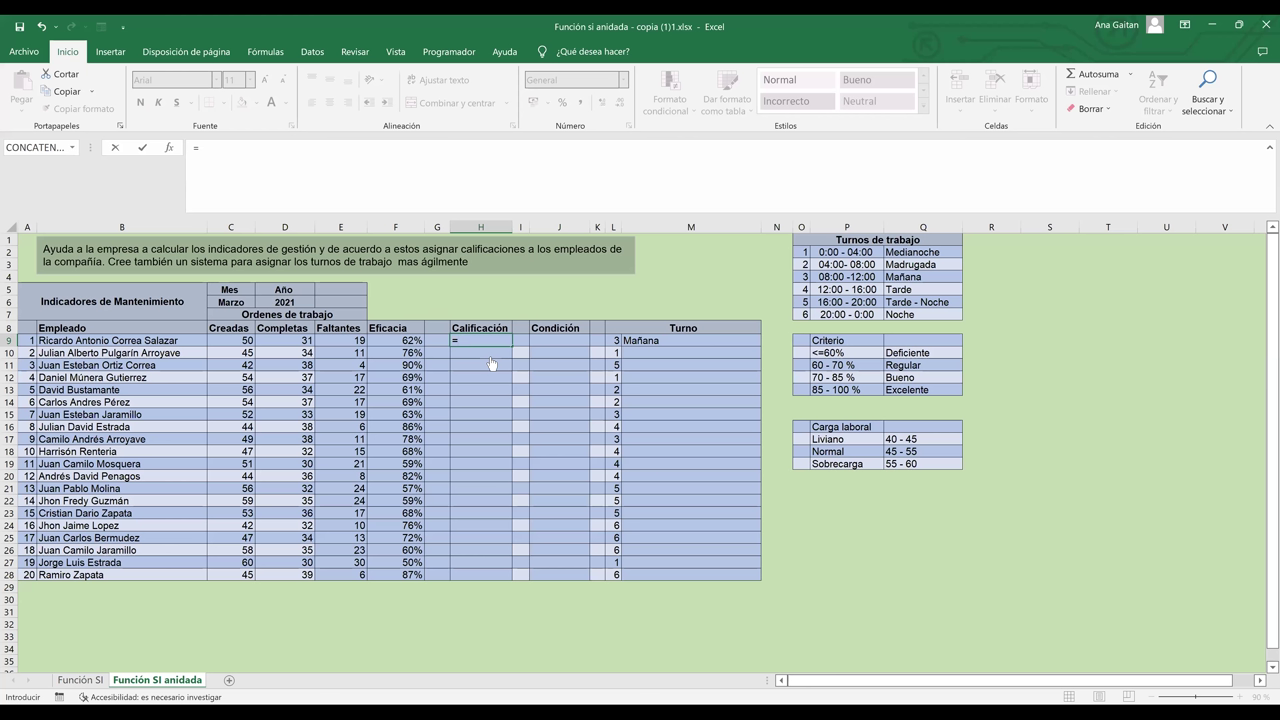
{"action": "type", "text": "SI("}
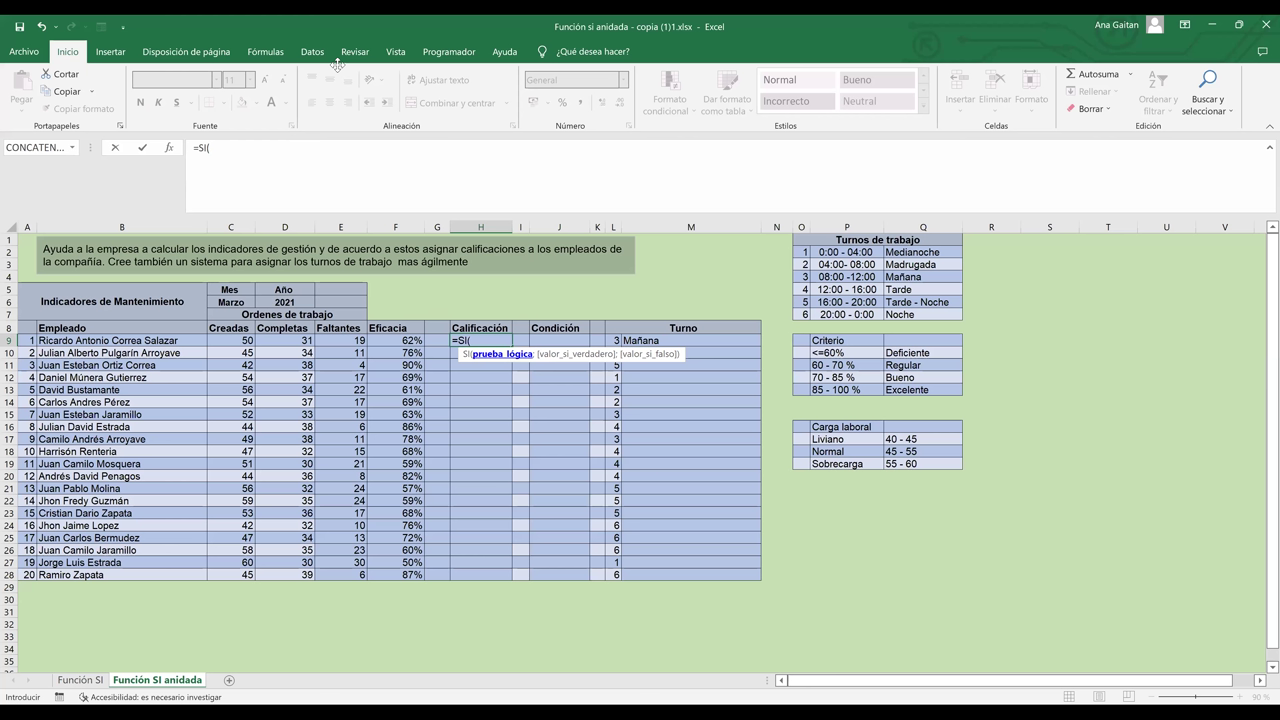
{"action": "left_click", "coordinate": [414, 343]}
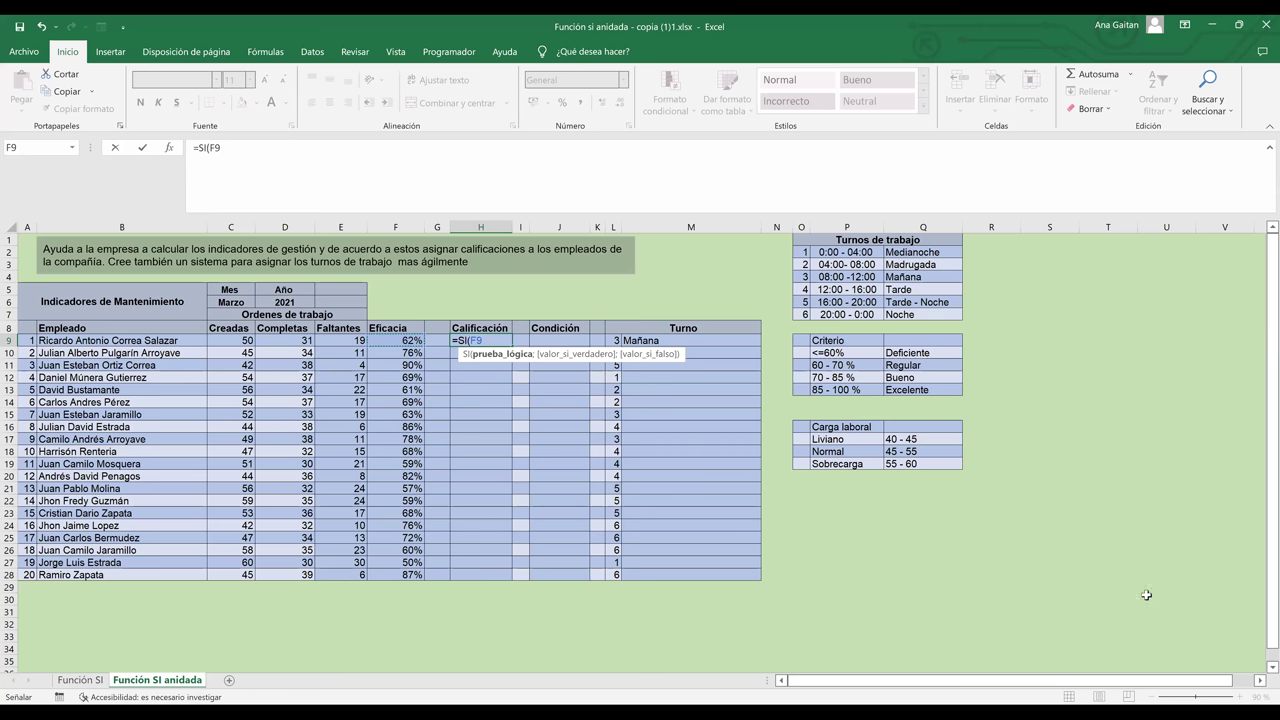
{"action": "left_click", "coordinate": [504, 188]}
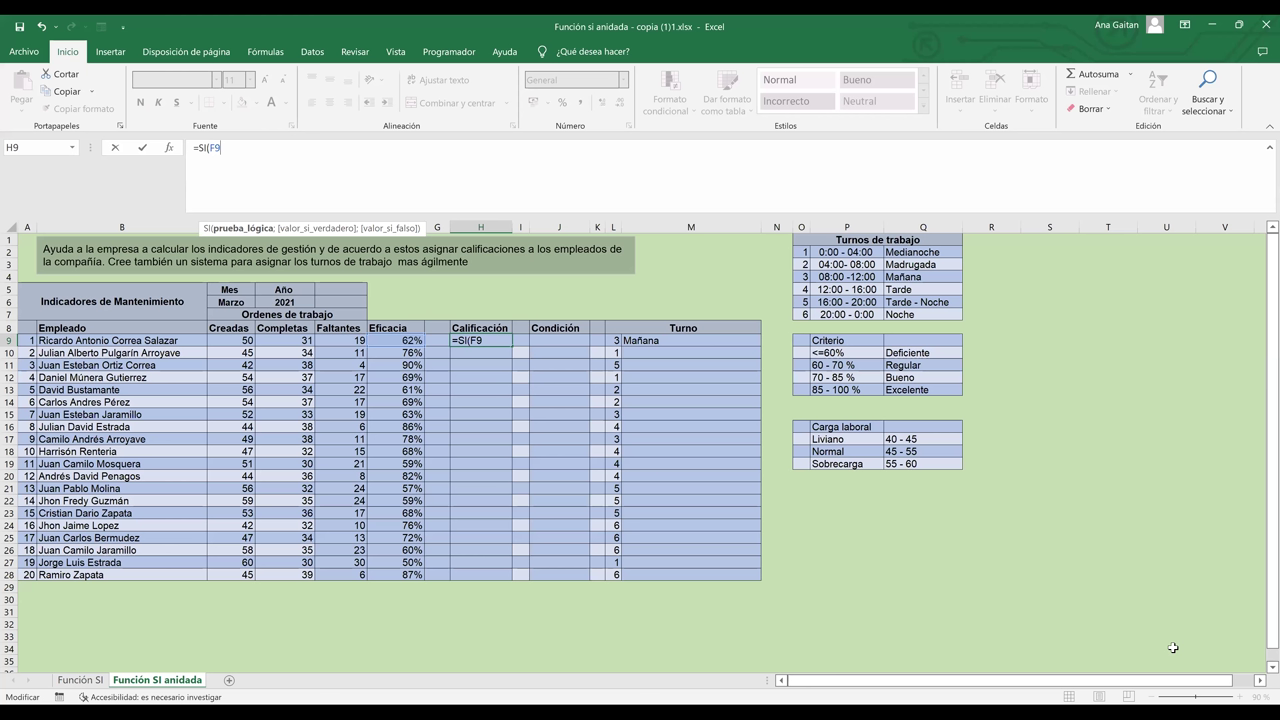
{"action": "type", "text": "<=60%"}
{"action": "type", "text": ";\""}
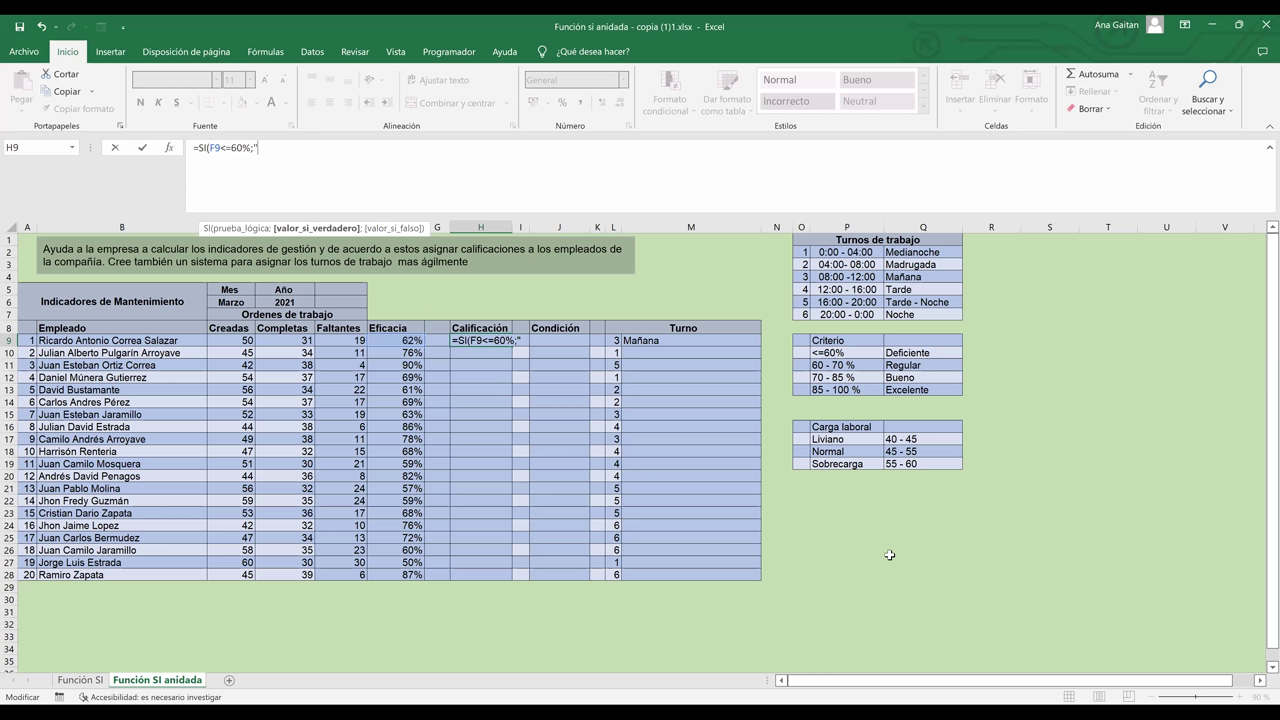
{"action": "type", "text": "De"}
{"action": "type", "text": "ficiente\";"}
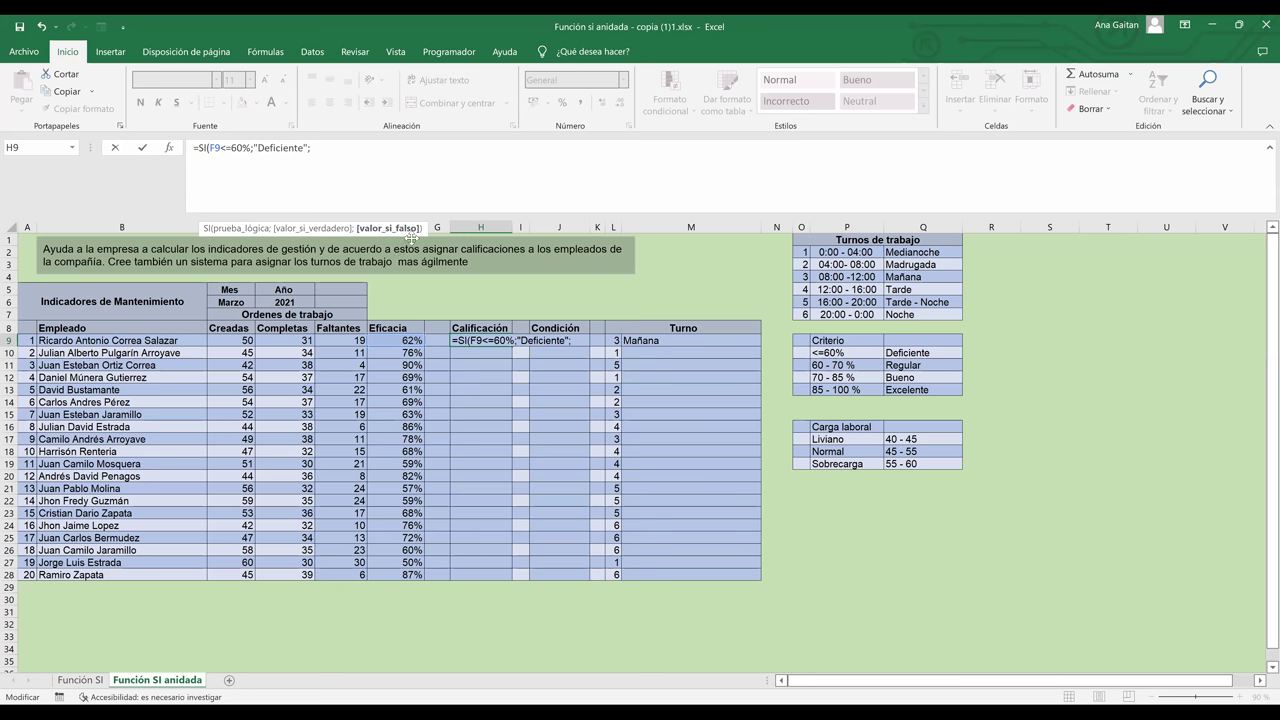
Nest a second SI in the H9 formula with the condition F9<=70% and the true result "Regular"
{"action": "type", "text": "si"}
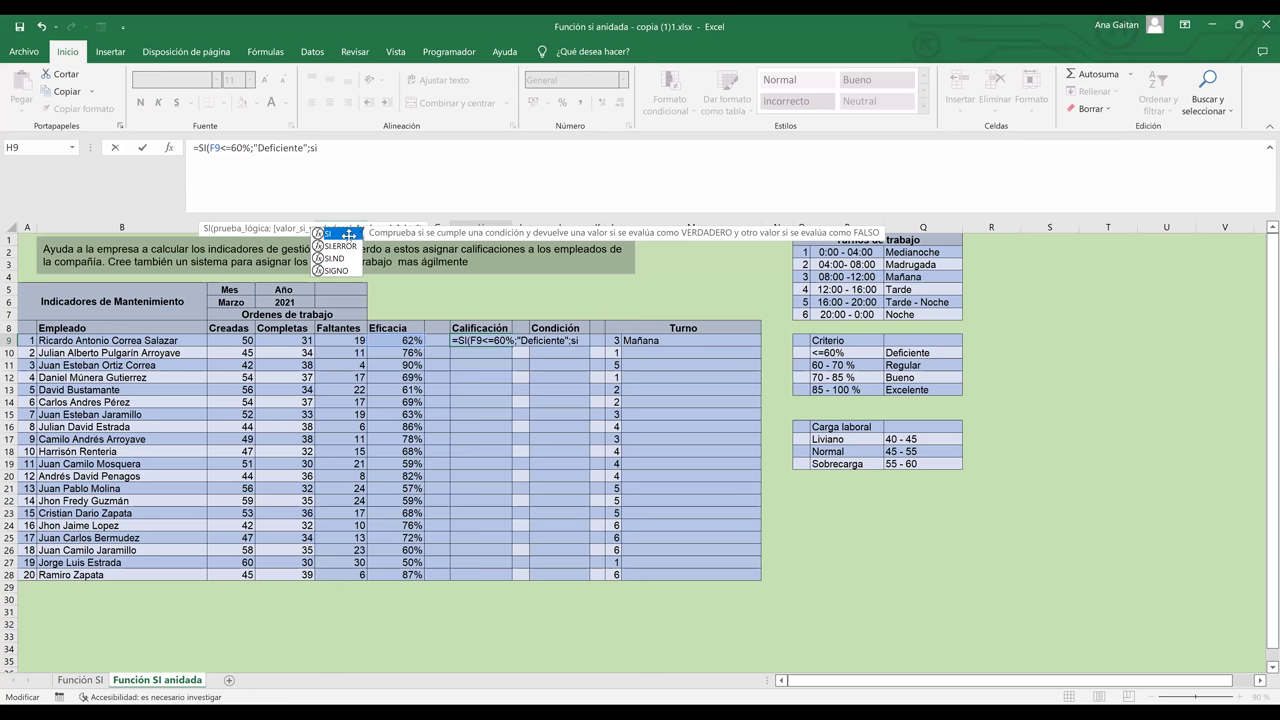
{"action": "double_click", "coordinate": [348, 234]}
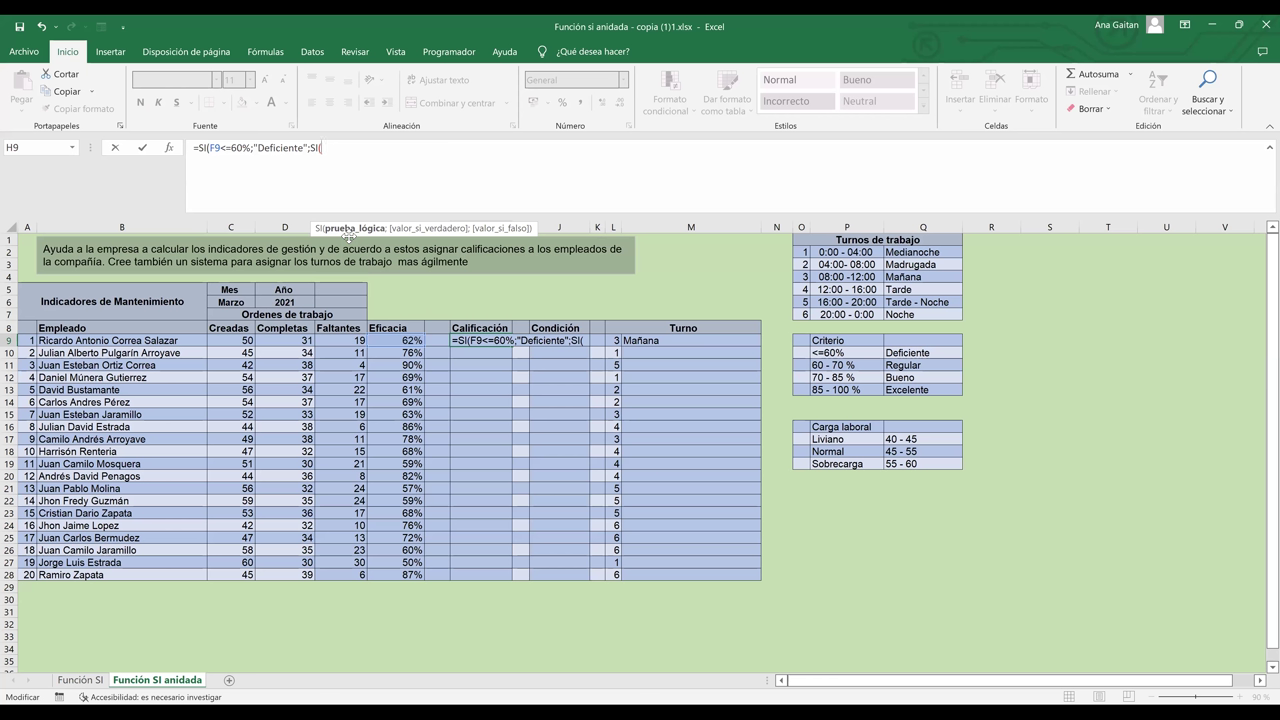
{"action": "left_click", "coordinate": [401, 341]}
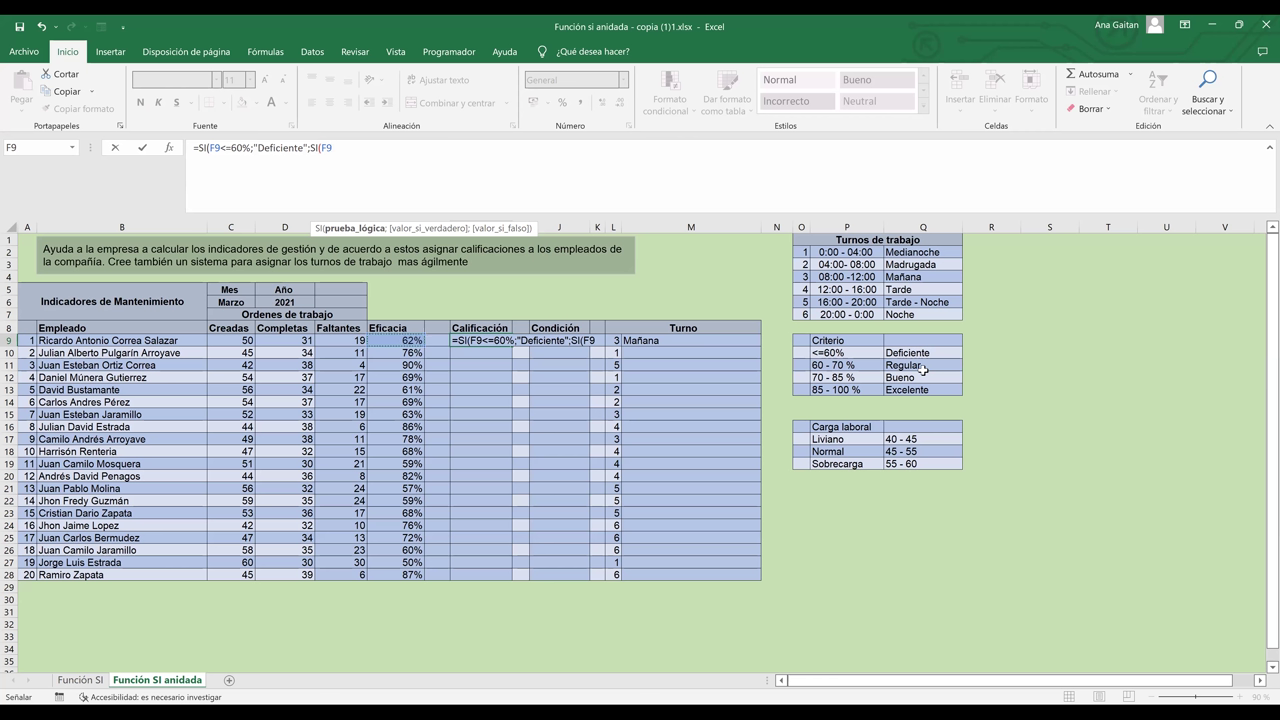
{"action": "type", "text": ","}
{"action": "key", "text": "BackSpace"}
{"action": "type", "text": "<=70%"}
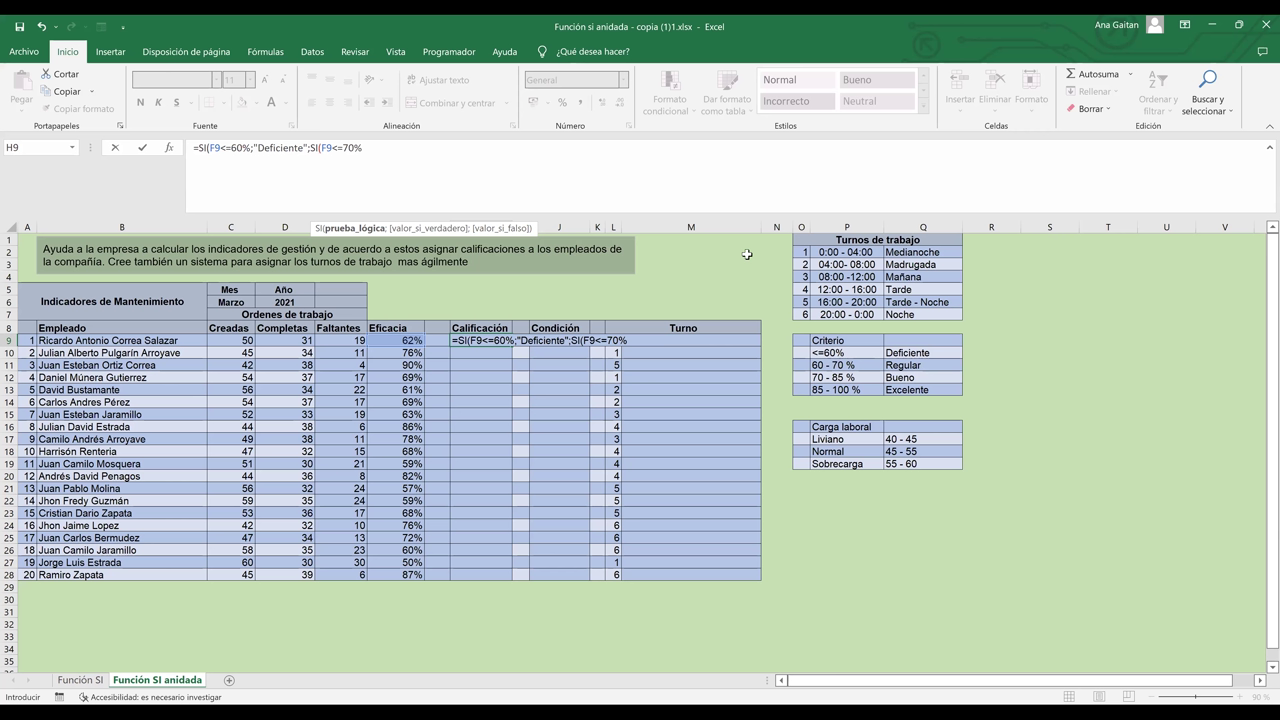
{"action": "type", "text": ";"}
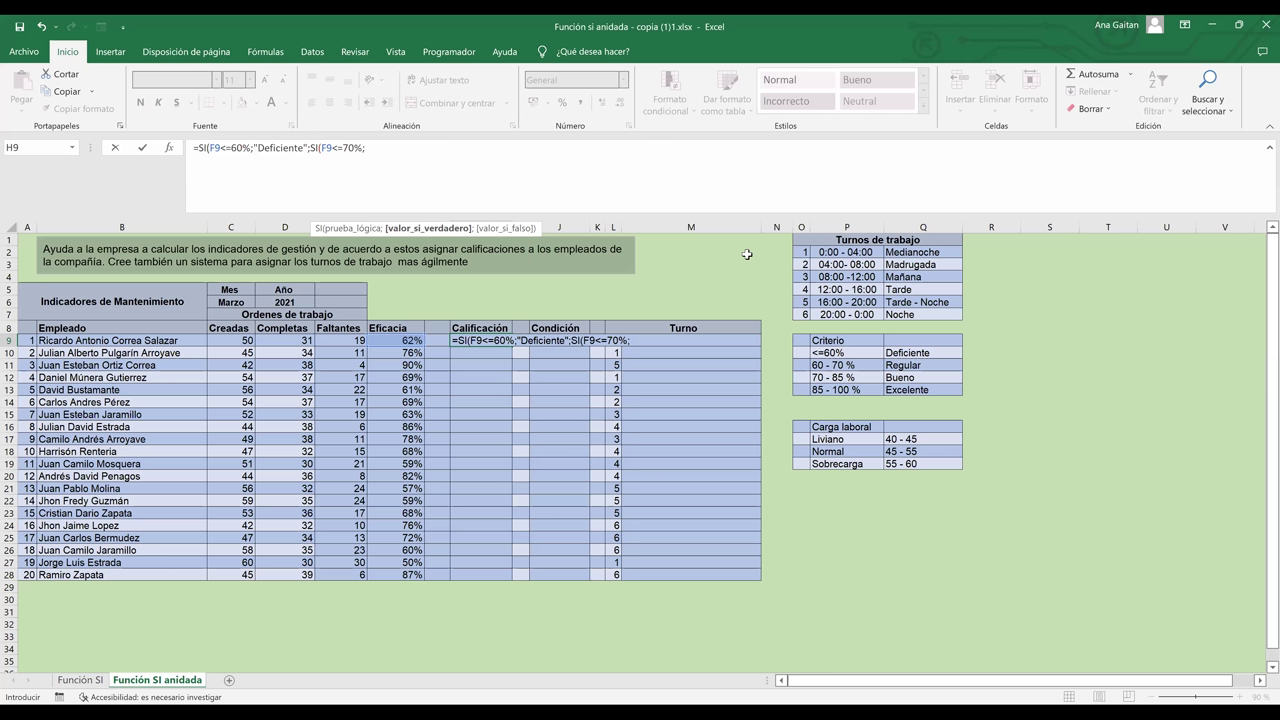
{"action": "type", "text": "\"Regular\""}
{"action": "type", "text": ";"}
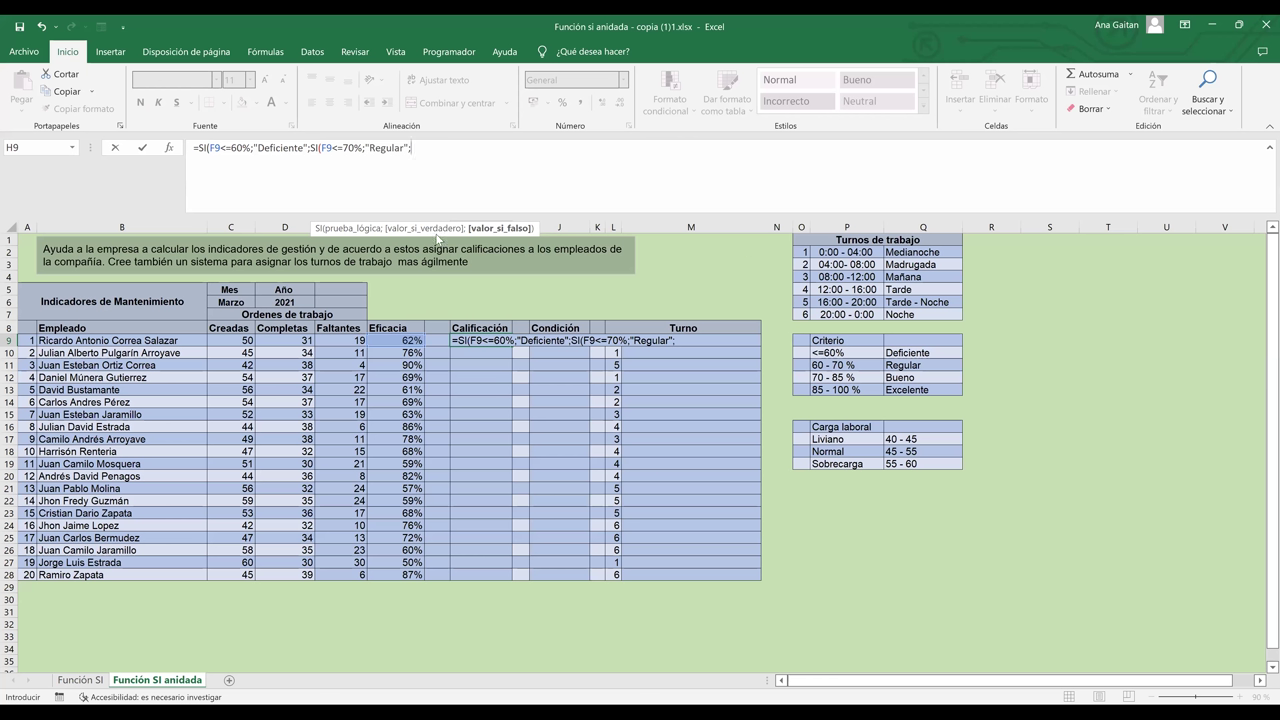
Nest a third SI in the H9 formula with the condition F9<=85% and the true result "Bueno"
{"action": "type", "text": "SI("}
{"action": "left_click", "coordinate": [401, 338]}
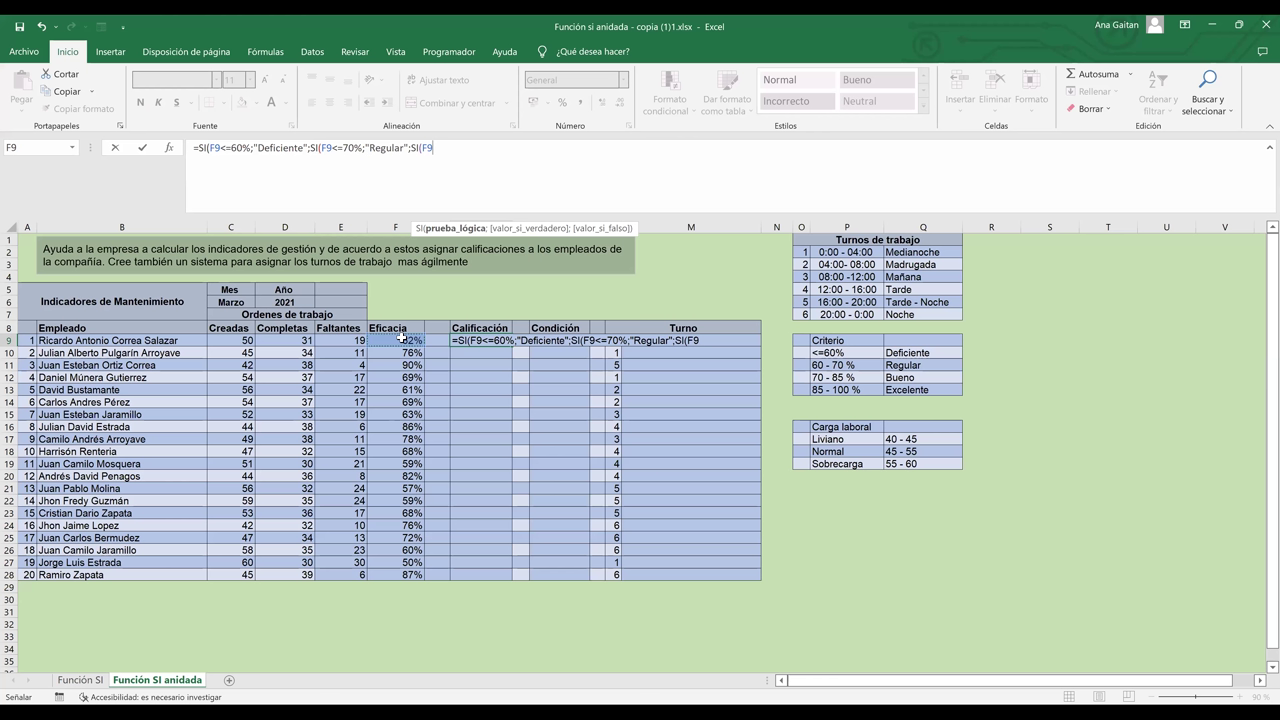
{"action": "type", "text": "<=85%;\""}
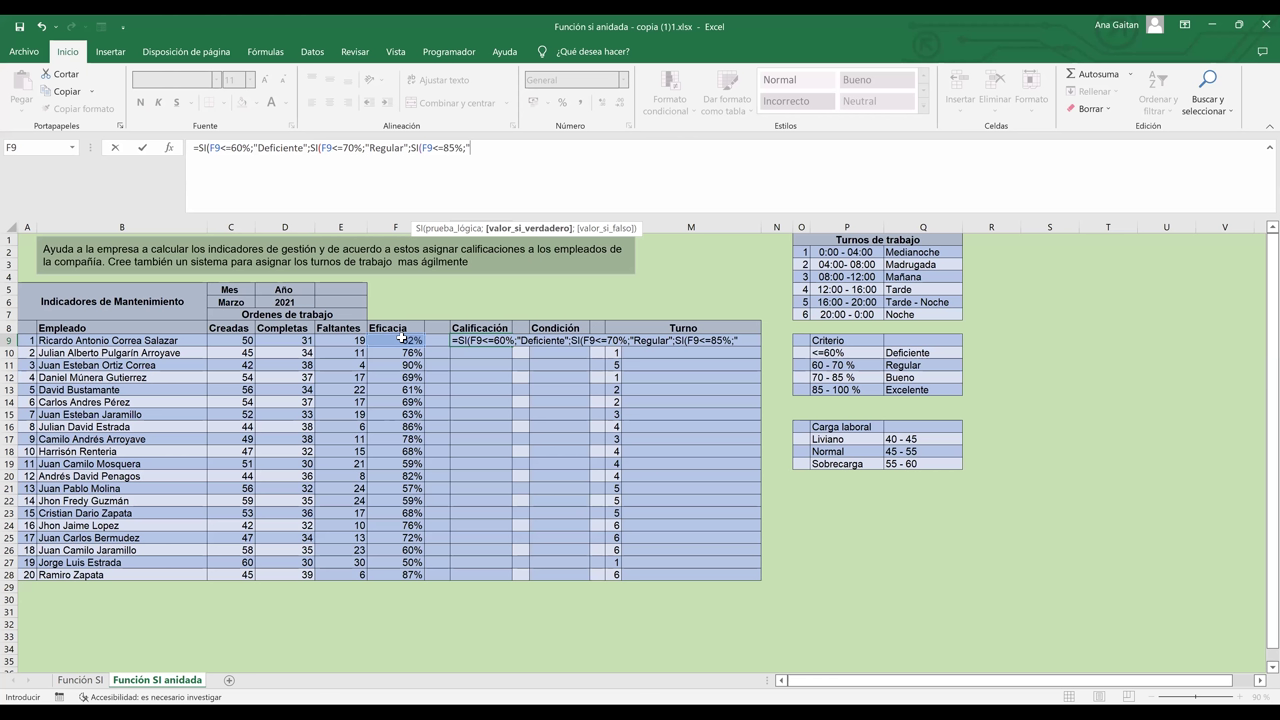
{"action": "type", "text": "Bueno\";"}
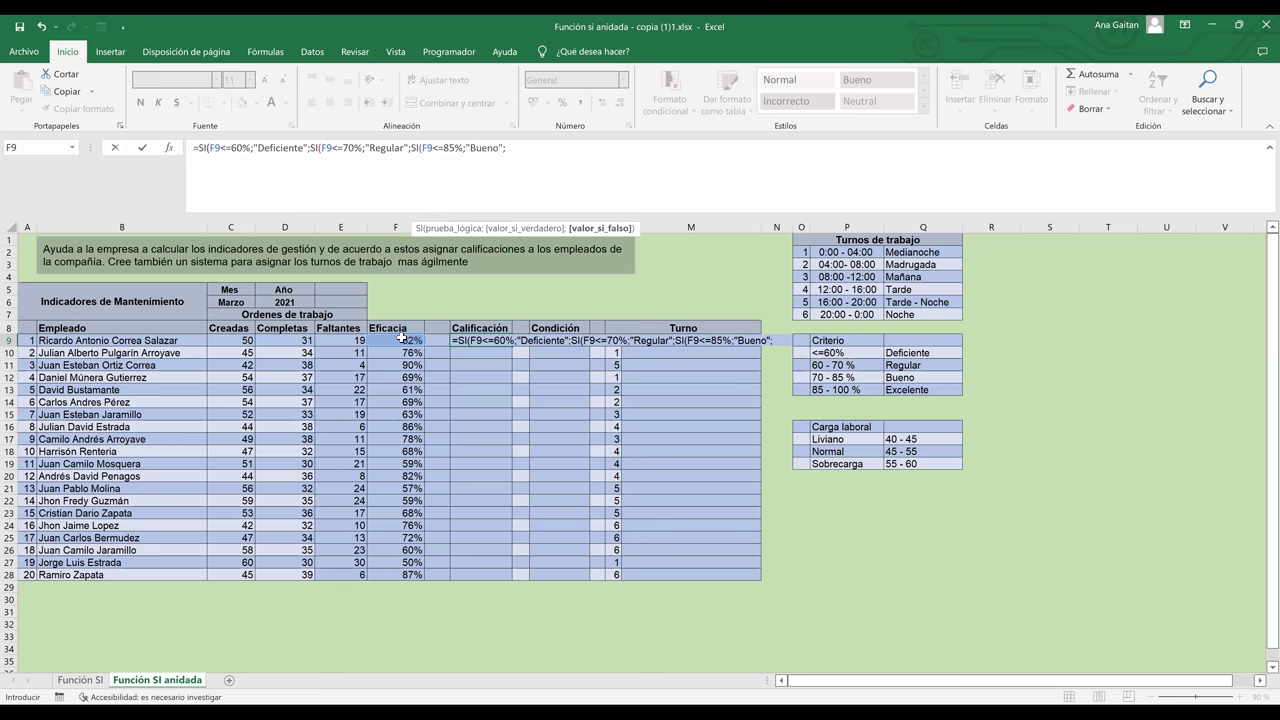
Nest a fourth SI in the H9 formula with F9>85% as its condition
{"action": "type", "text": "si"}
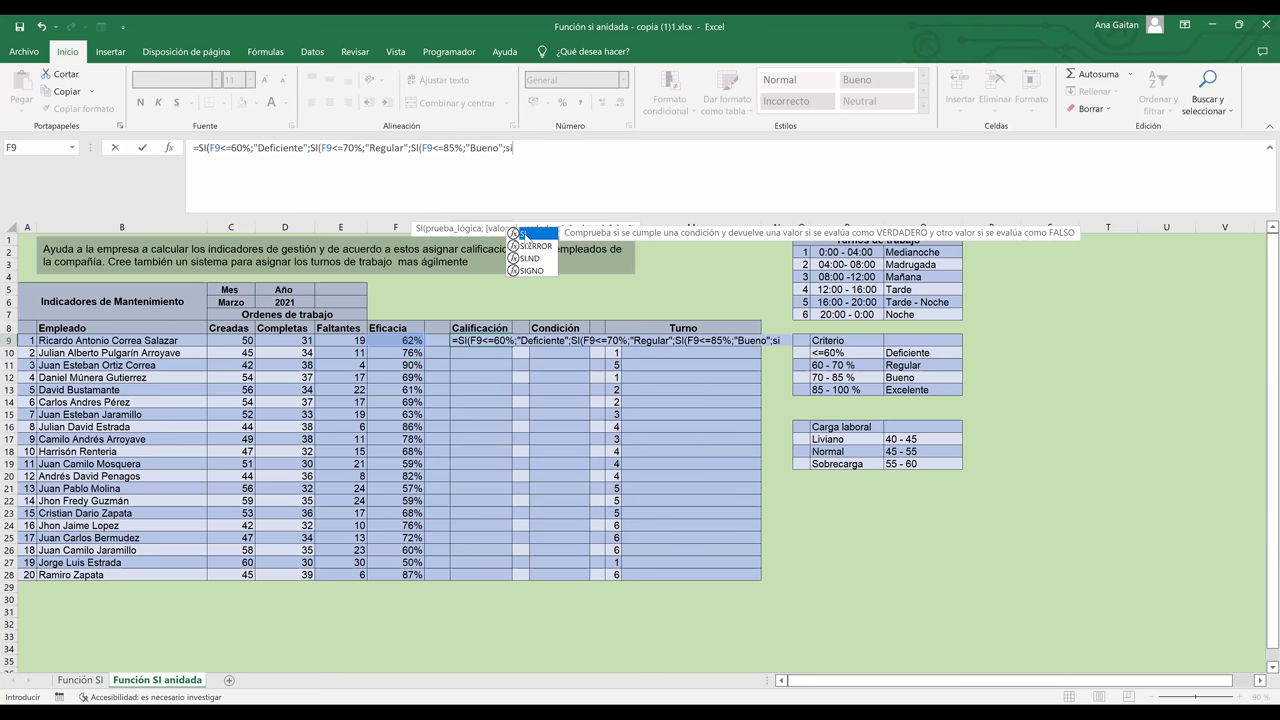
{"action": "double_click", "coordinate": [523, 233]}
{"action": "left_click", "coordinate": [401, 340]}
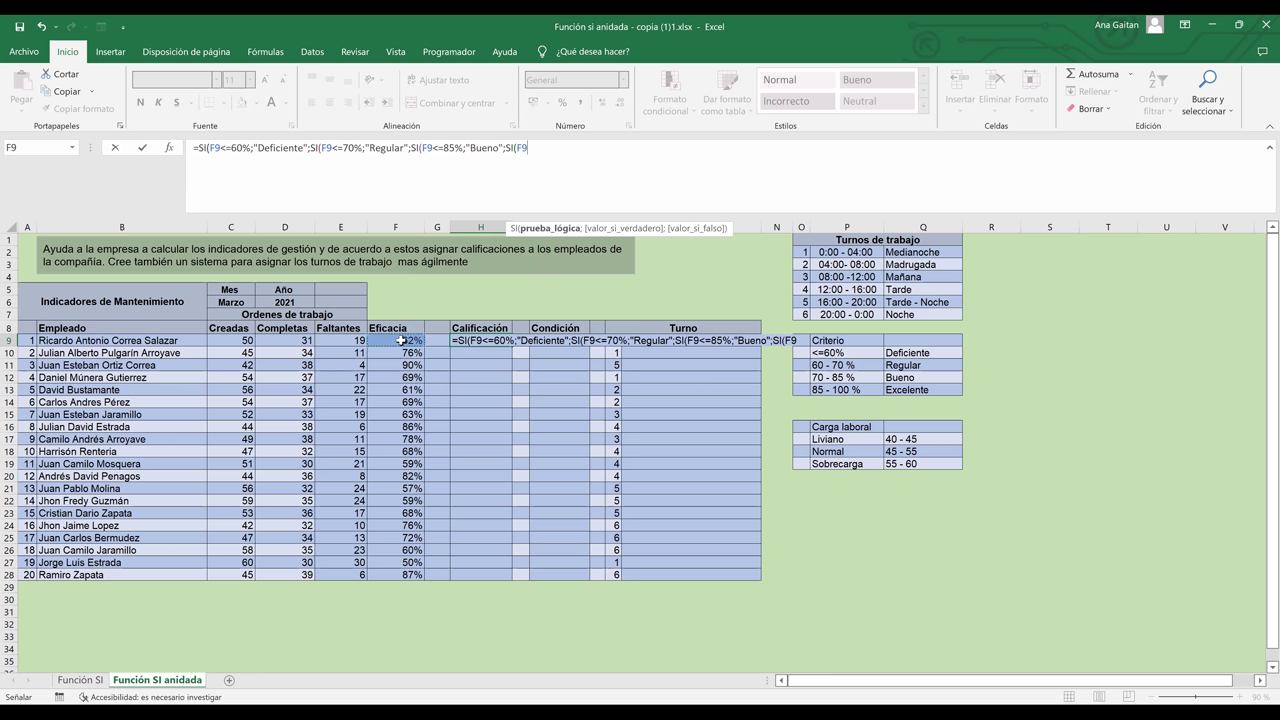
{"action": "type", "text": ","}
{"action": "key", "text": "BackSpace"}
{"action": "type", "text": ">"}
{"action": "type", "text": "85%;"}
{"action": "key", "text": "BackSpace"}
{"action": "type", "text": ";"}
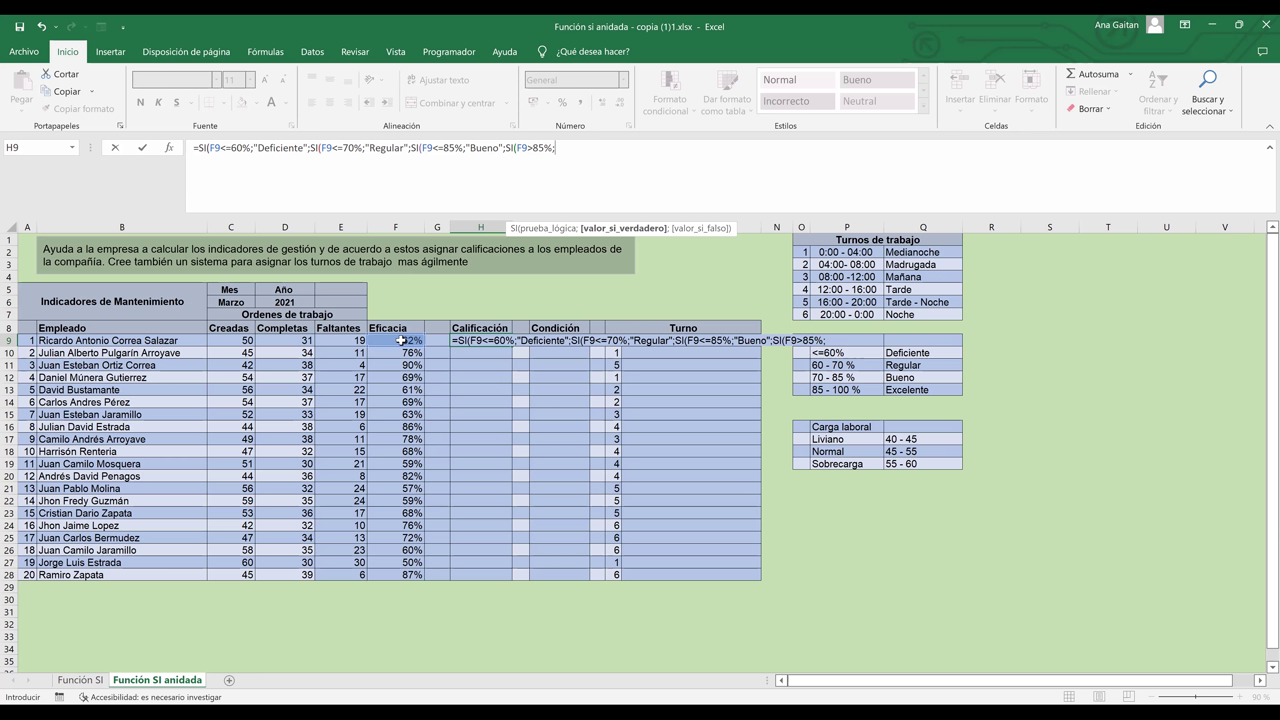
Give the fourth SI the result "Excelente", close all four SI functions, and enter the H9 formula
{"action": "type", "text": "\"Excelent"}
{"action": "type", "text": "e\""}
{"action": "type", "text": ")))"}
{"action": "key", "text": "Return"}
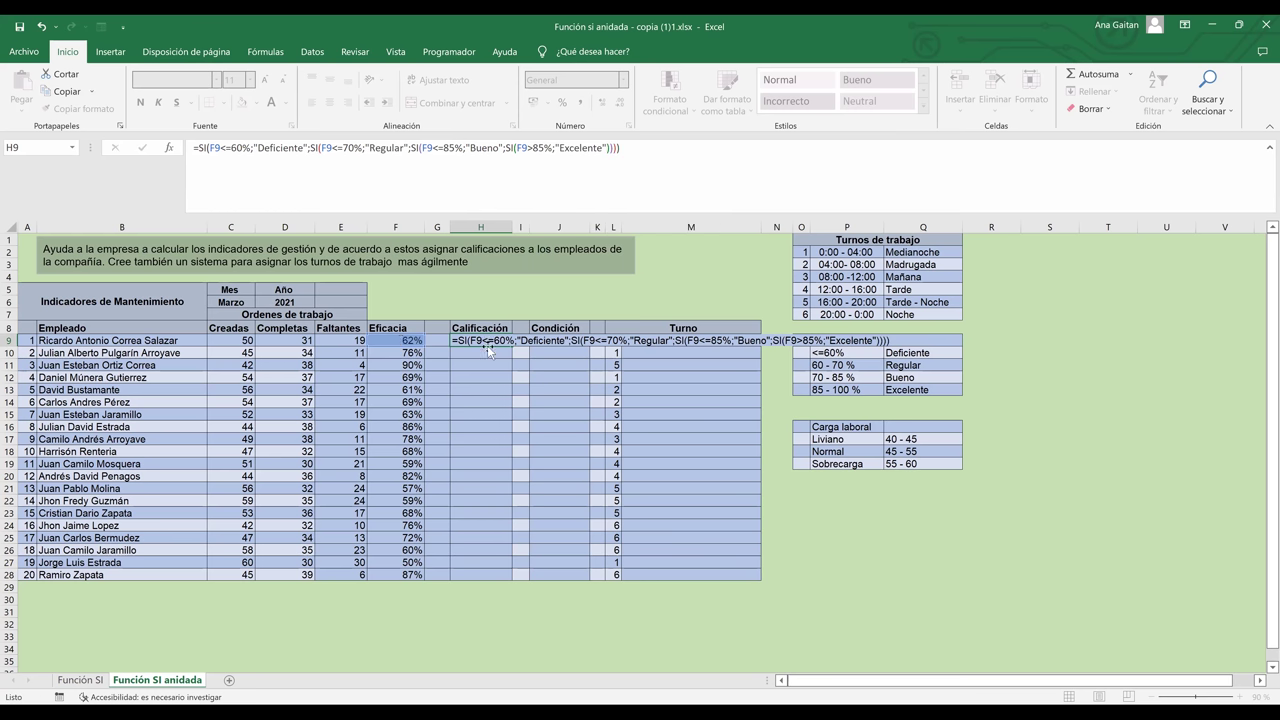
Compare the Eficacia value in F9 with the Criterio table, and fill the Calificación formula from H9 down to H28
{"action": "left_click", "coordinate": [394, 338]}
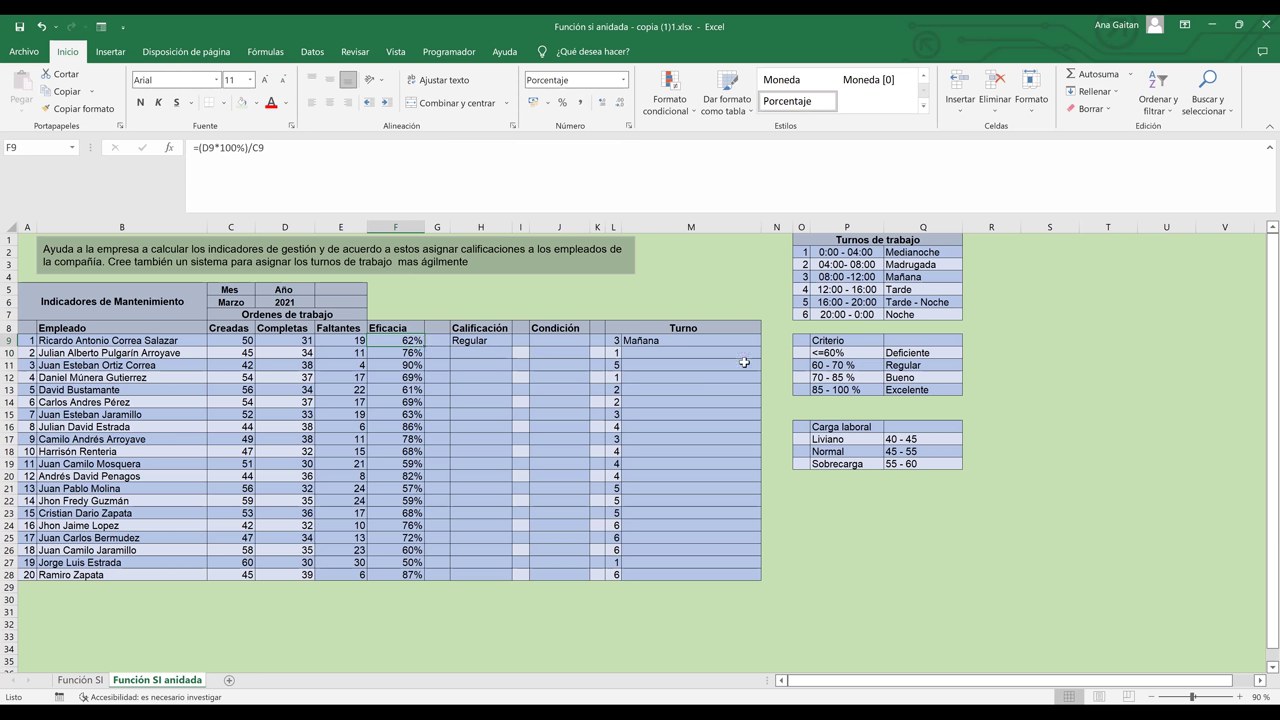
{"action": "left_click_drag", "start_coordinate": [799, 338], "coordinate": [925, 386]}
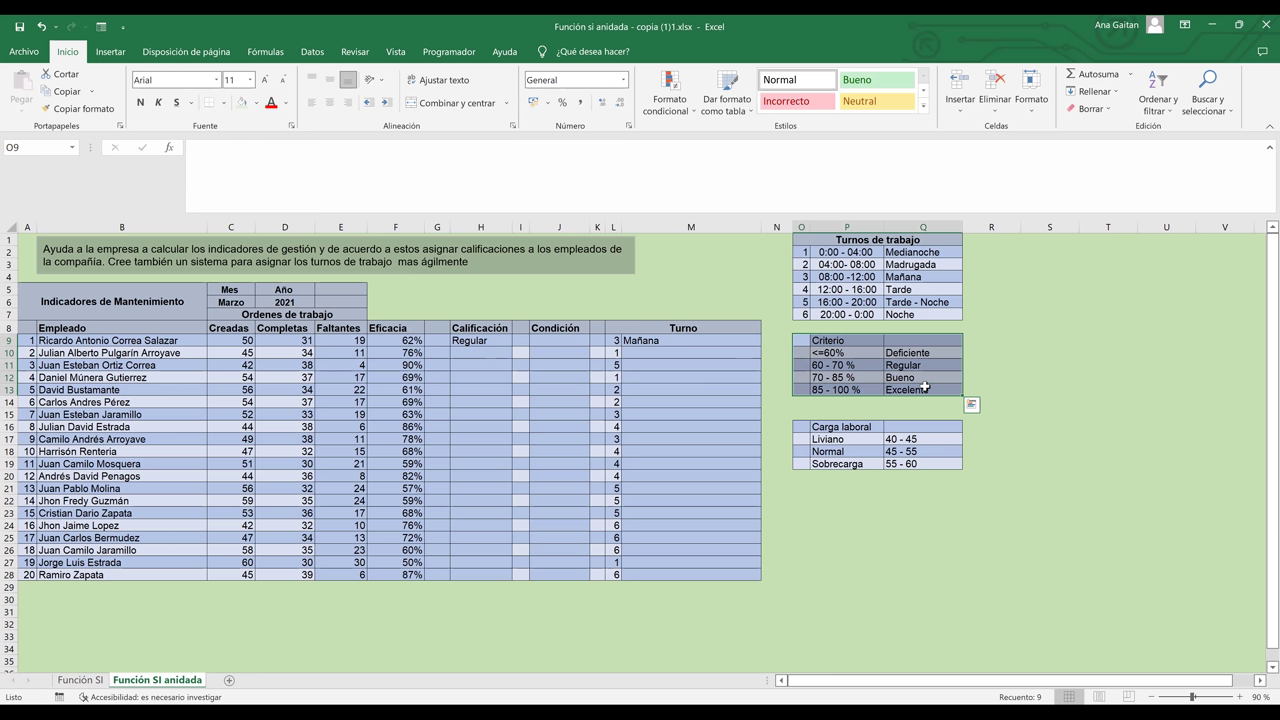
{"action": "key", "text": "Escape"}
{"action": "left_click", "coordinate": [919, 363]}
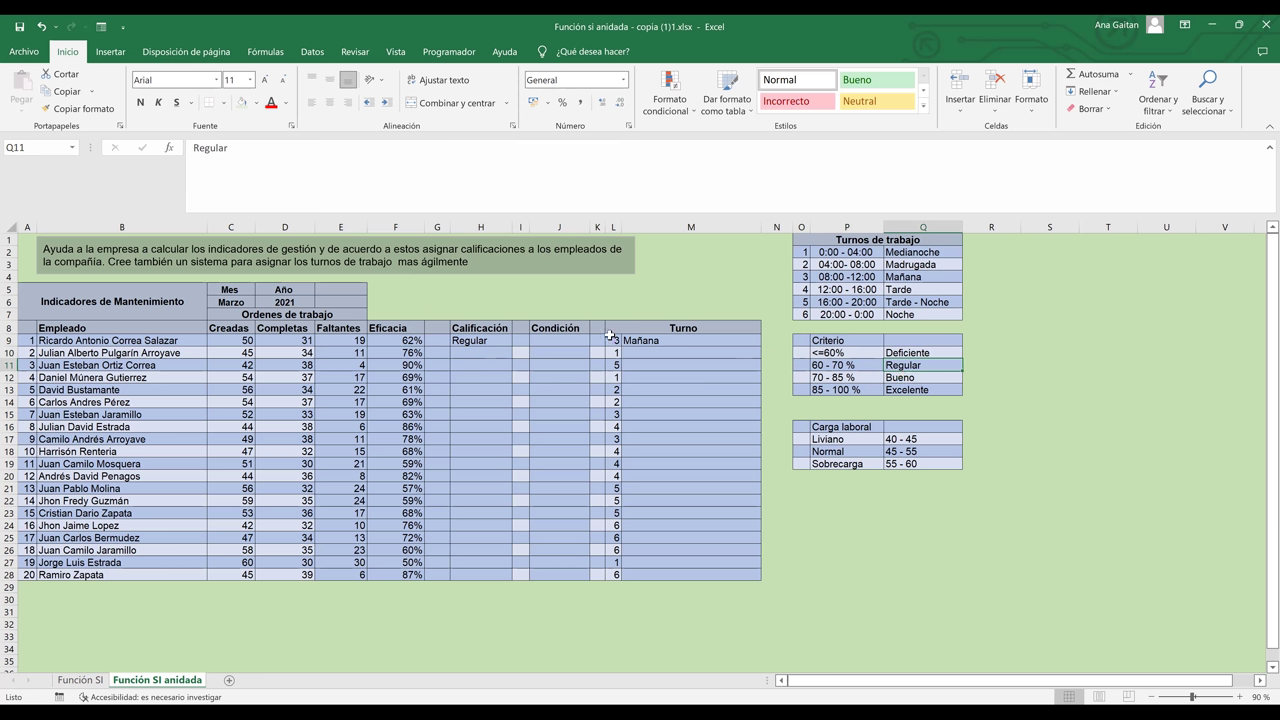
{"action": "left_click", "coordinate": [483, 352]}
{"action": "left_click", "coordinate": [507, 342]}
{"action": "left_click_drag", "start_coordinate": [512, 344], "coordinate": [501, 578]}
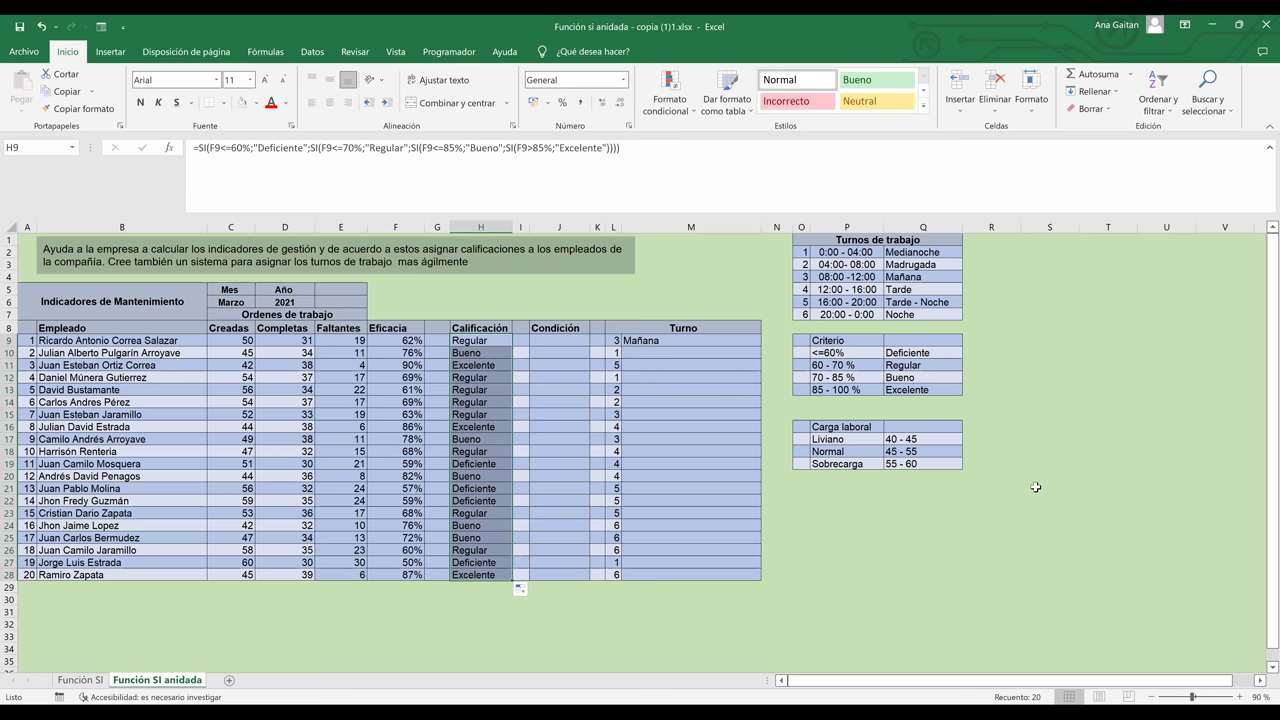
Check the ratings in rows 28 and 22 against the Criterio table, and examine the Carga laboral table and the Creadas values in C9:C28
{"action": "left_click", "coordinate": [486, 575]}
{"action": "left_click", "coordinate": [410, 574]}
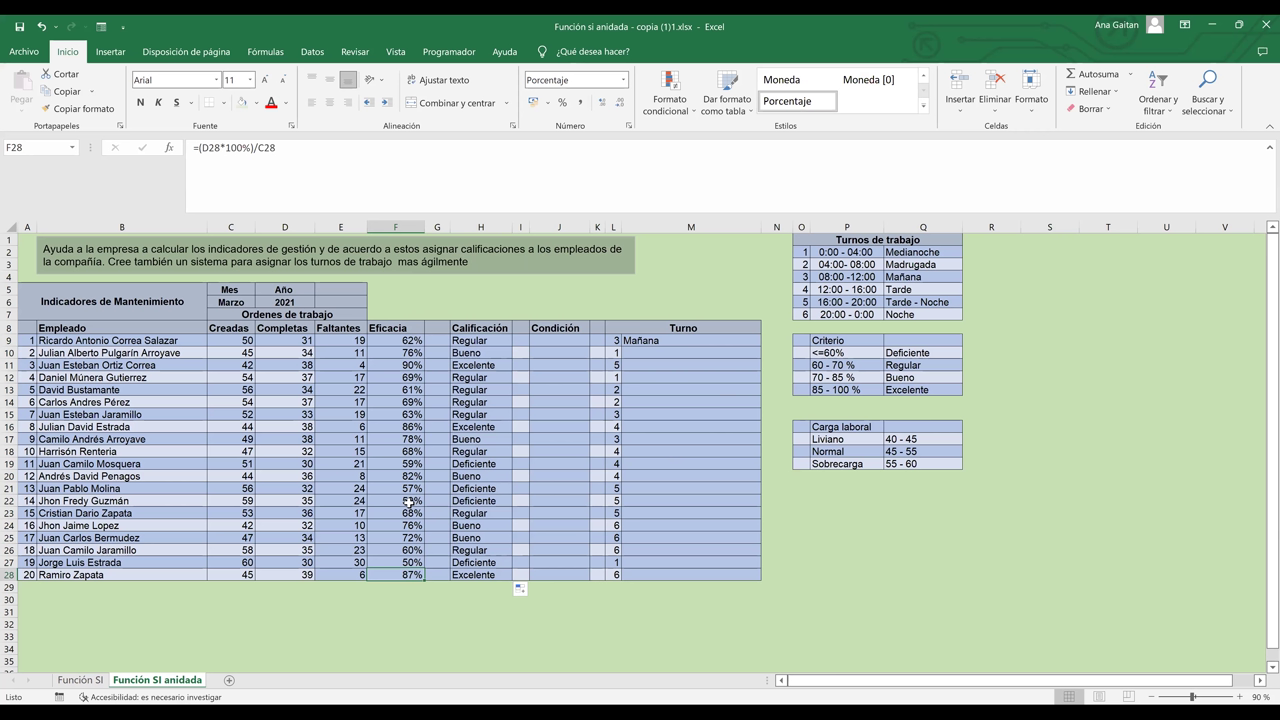
{"action": "left_click_drag", "start_coordinate": [410, 502], "coordinate": [485, 501]}
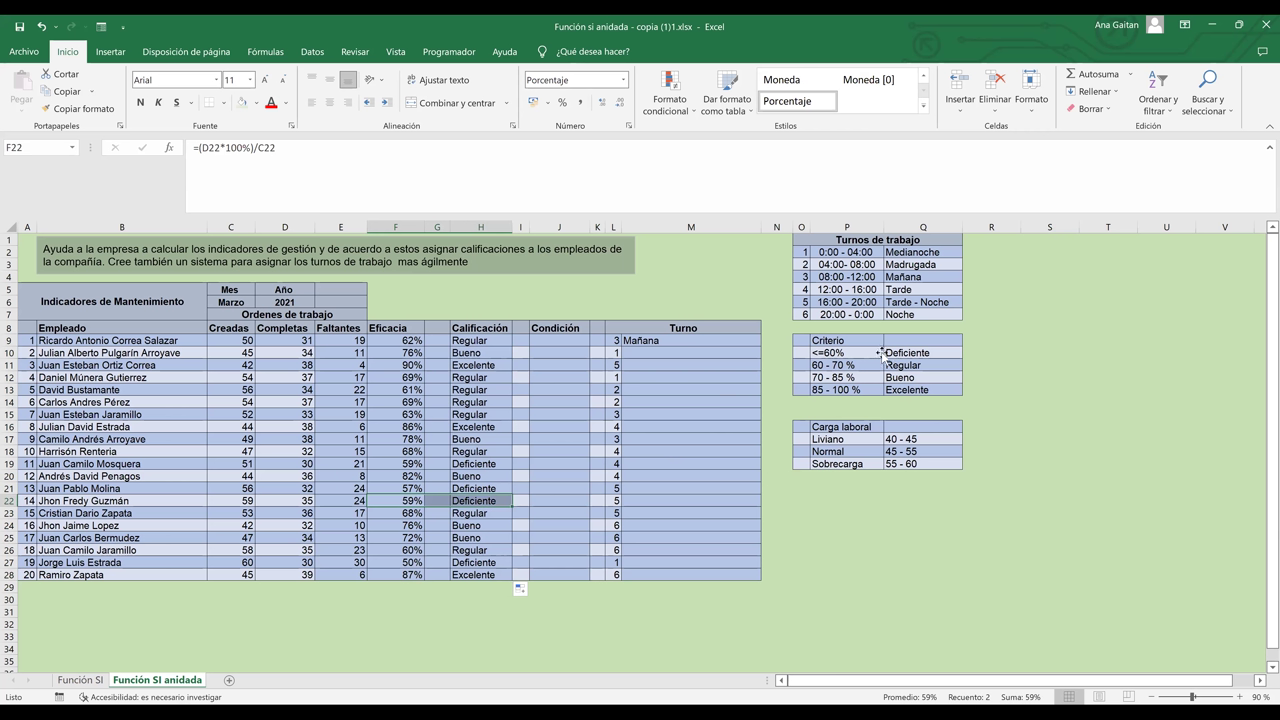
{"action": "left_click", "coordinate": [856, 353]}
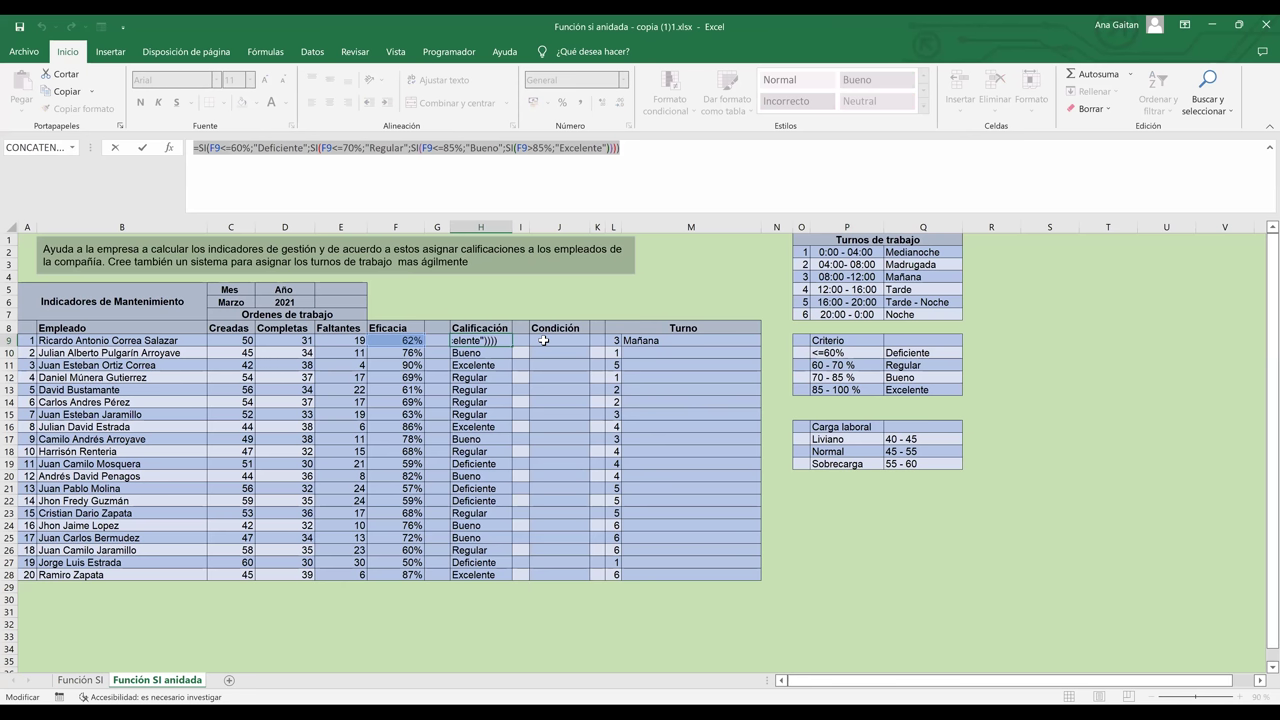
{"action": "left_click", "coordinate": [543, 340]}
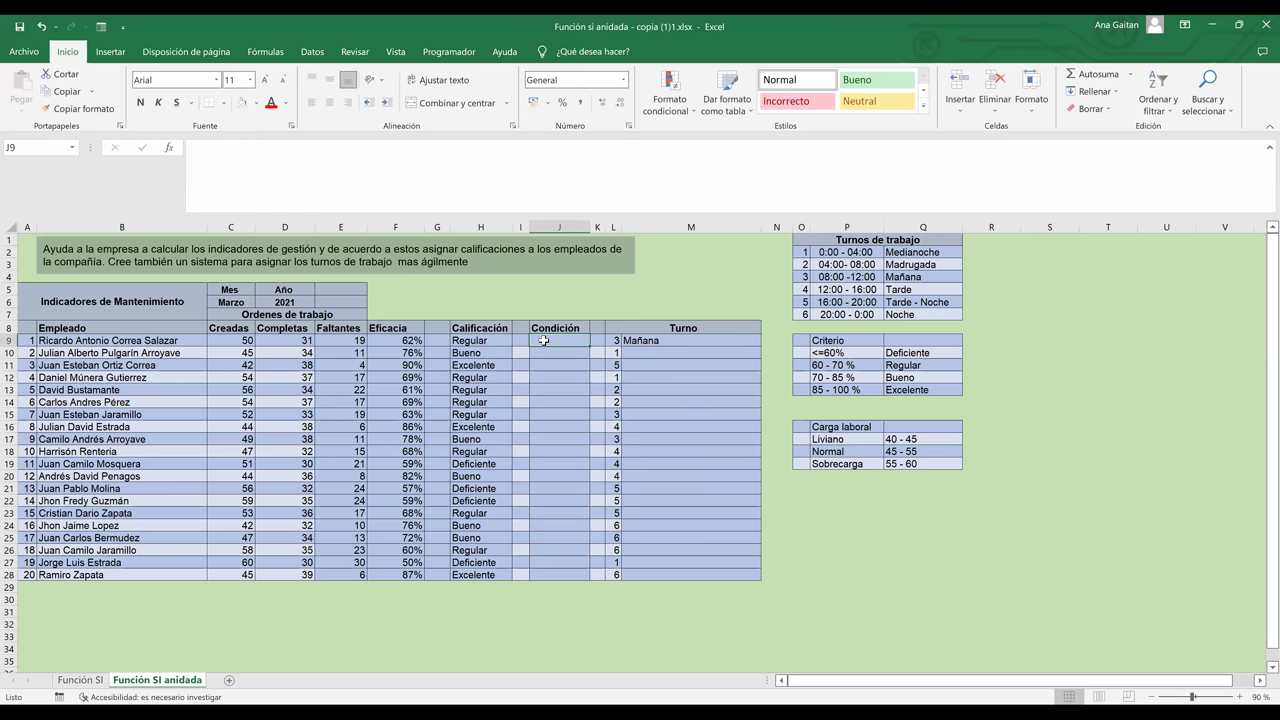
{"action": "left_click", "coordinate": [846, 428]}
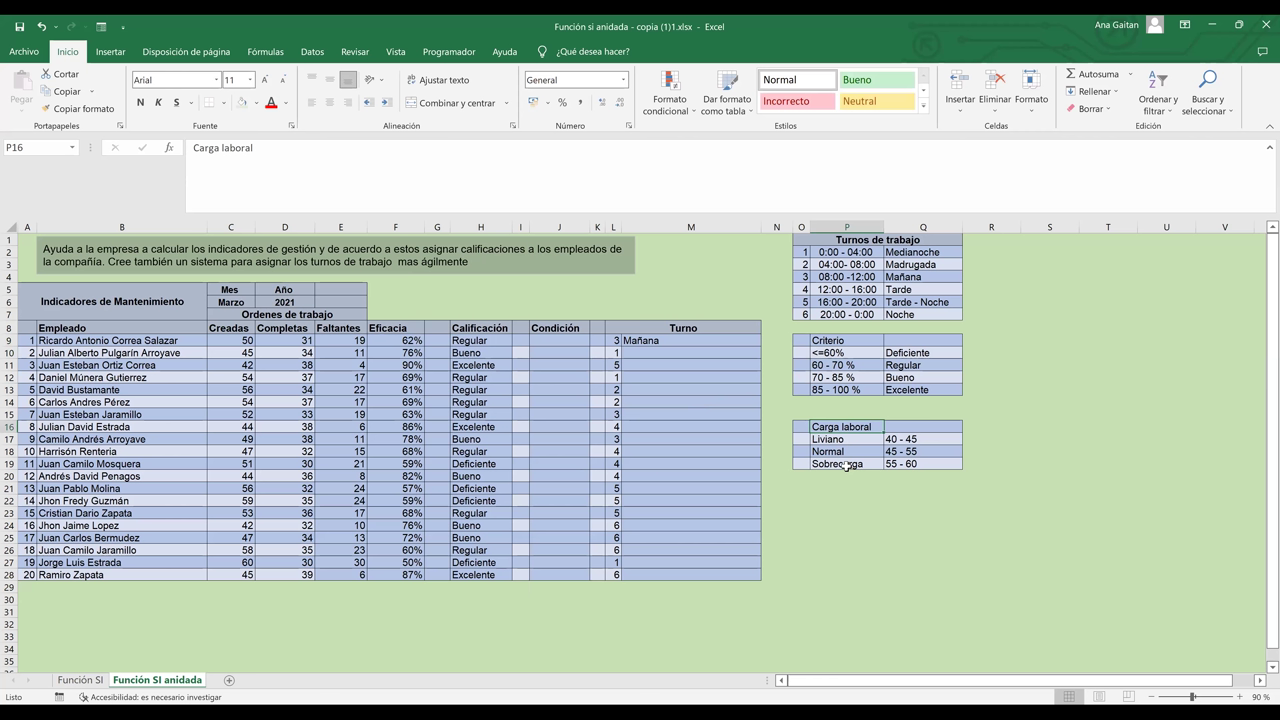
{"action": "left_click", "coordinate": [846, 465]}
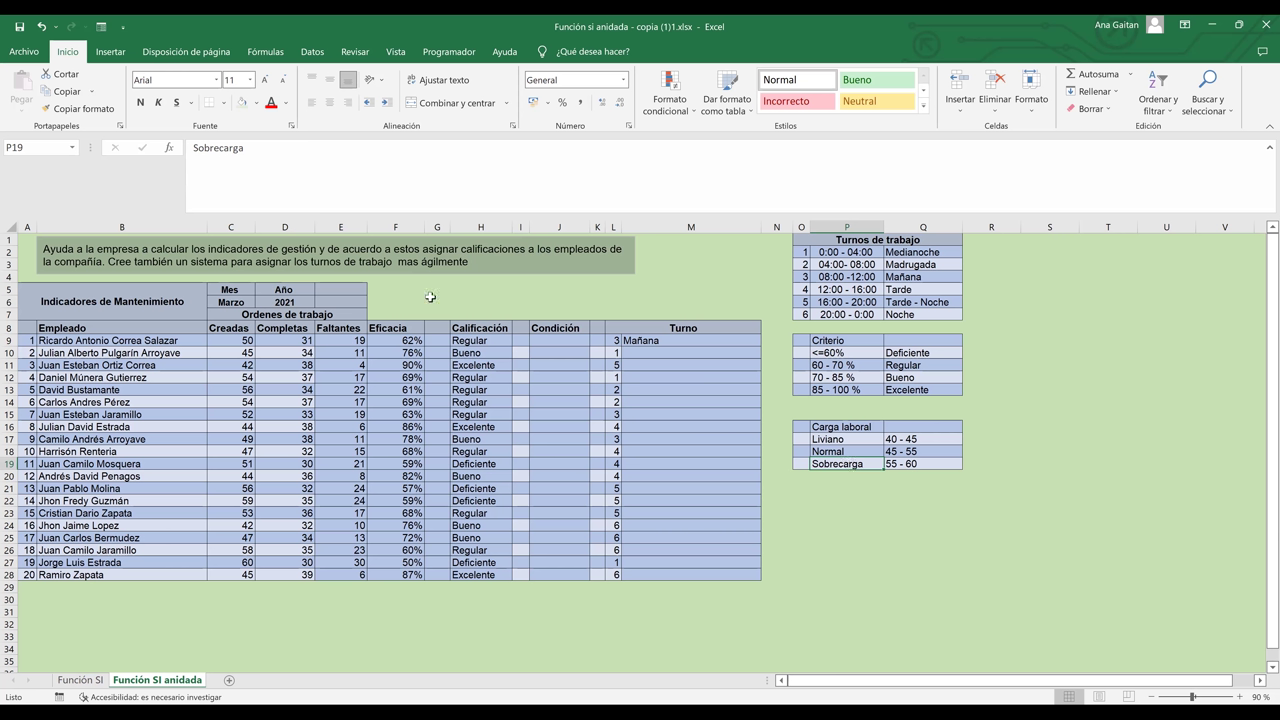
{"action": "left_click", "coordinate": [229, 341]}
{"action": "left_click_drag", "start_coordinate": [229, 341], "coordinate": [241, 577]}
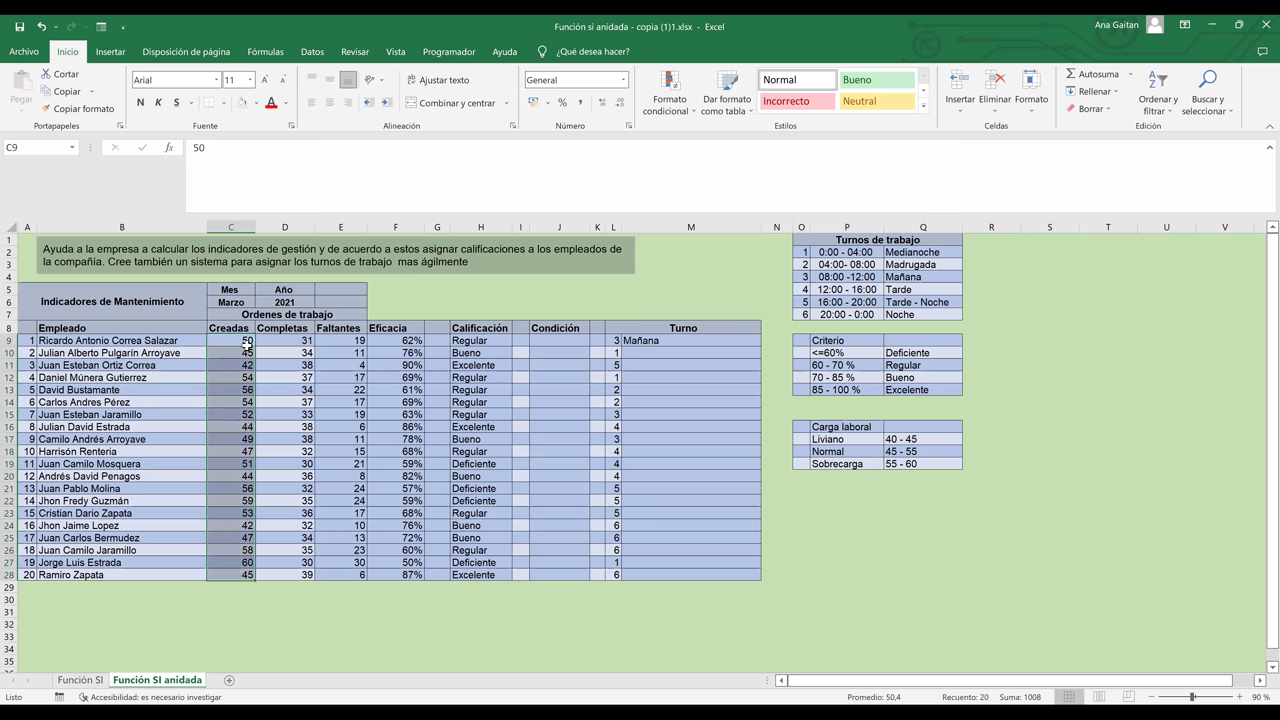
Start an SI formula in J9 with the condition C9<=45 and the result "Liviano"
{"action": "left_click", "coordinate": [553, 340]}
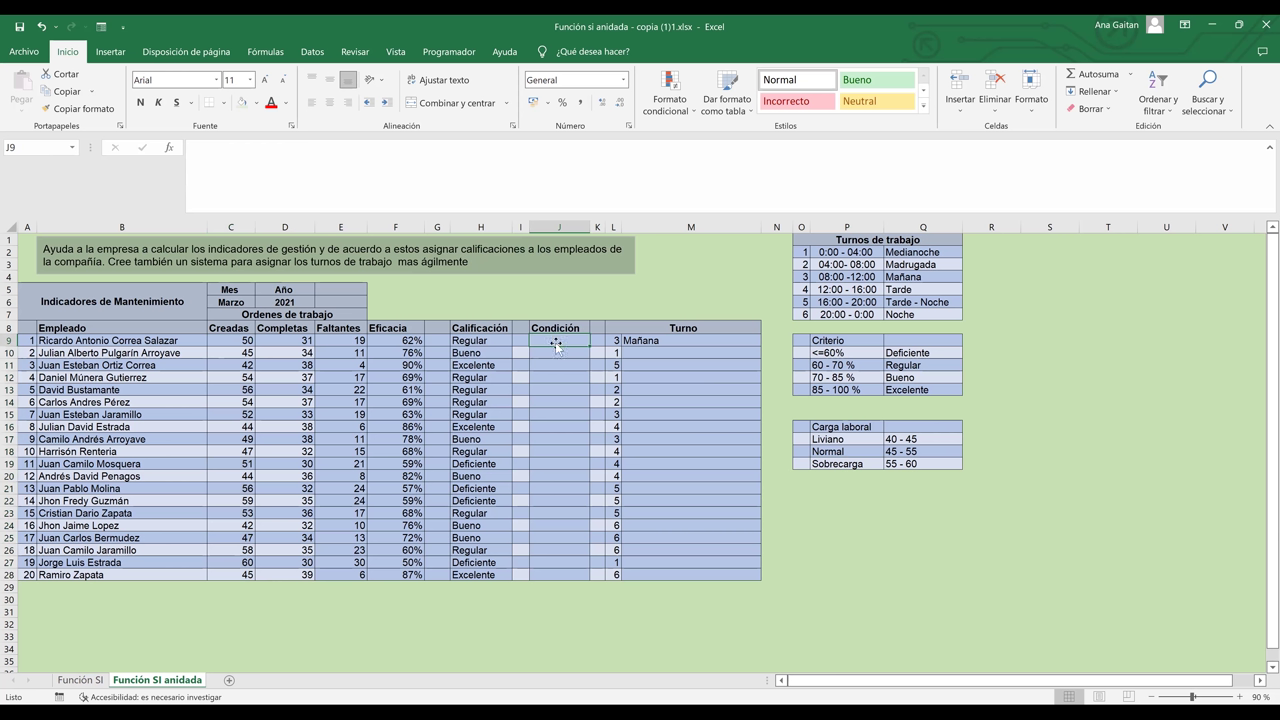
{"action": "type", "text": "="}
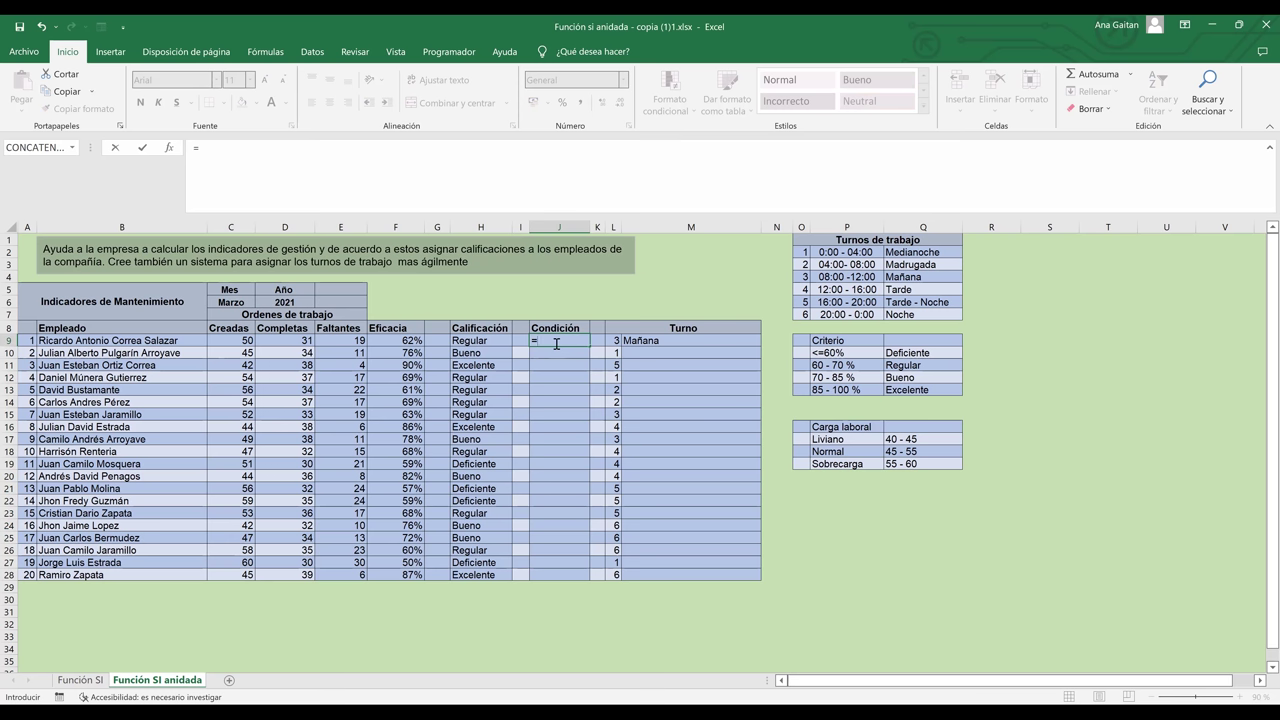
{"action": "type", "text": "si"}
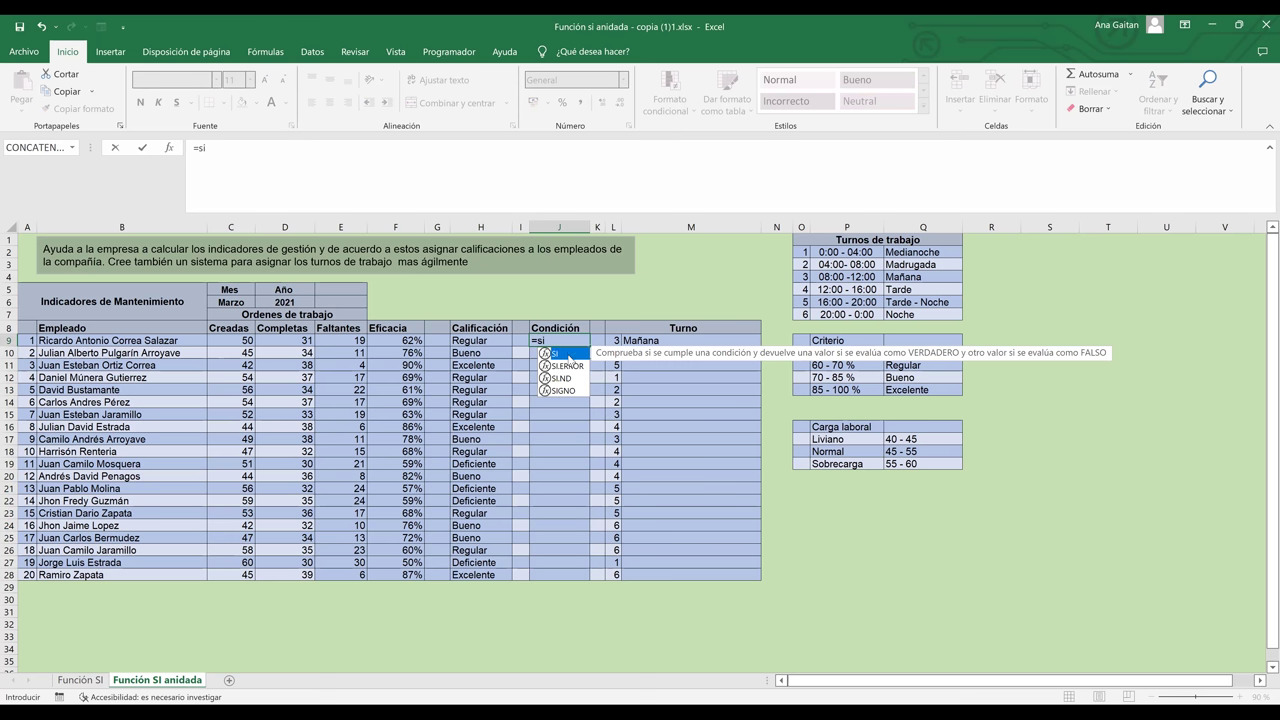
{"action": "double_click", "coordinate": [566, 354]}
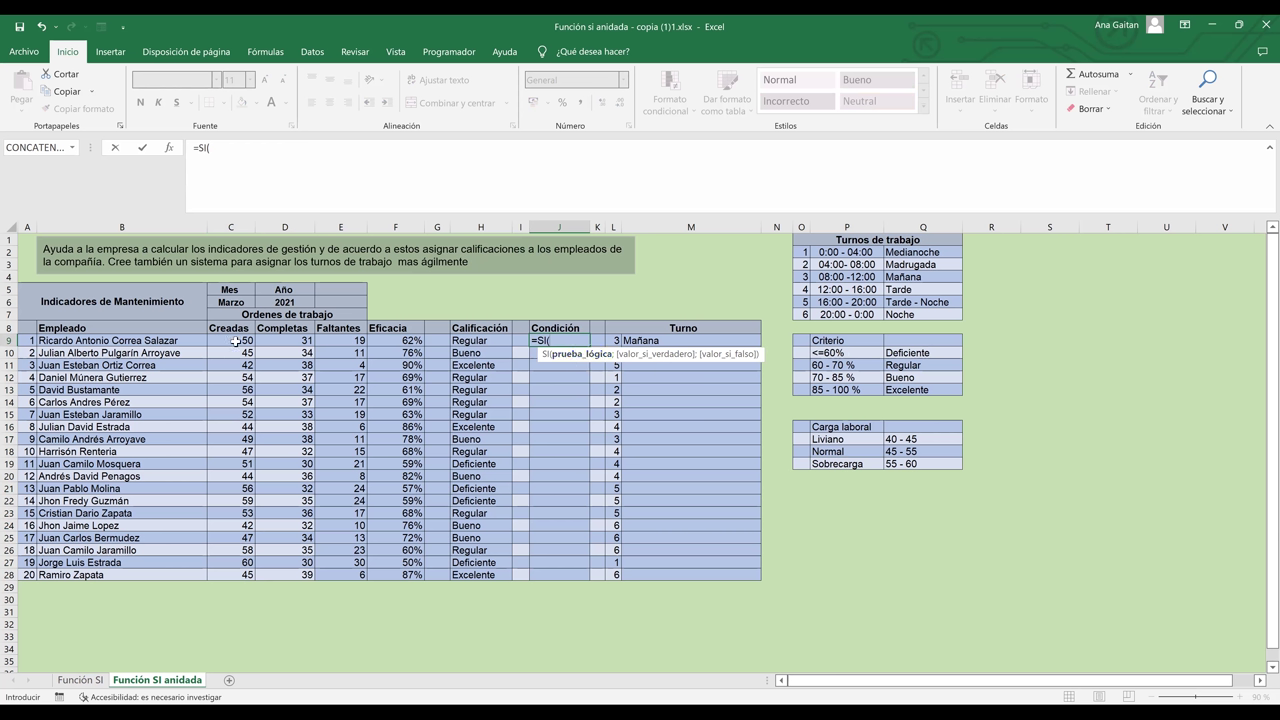
{"action": "left_click", "coordinate": [235, 341]}
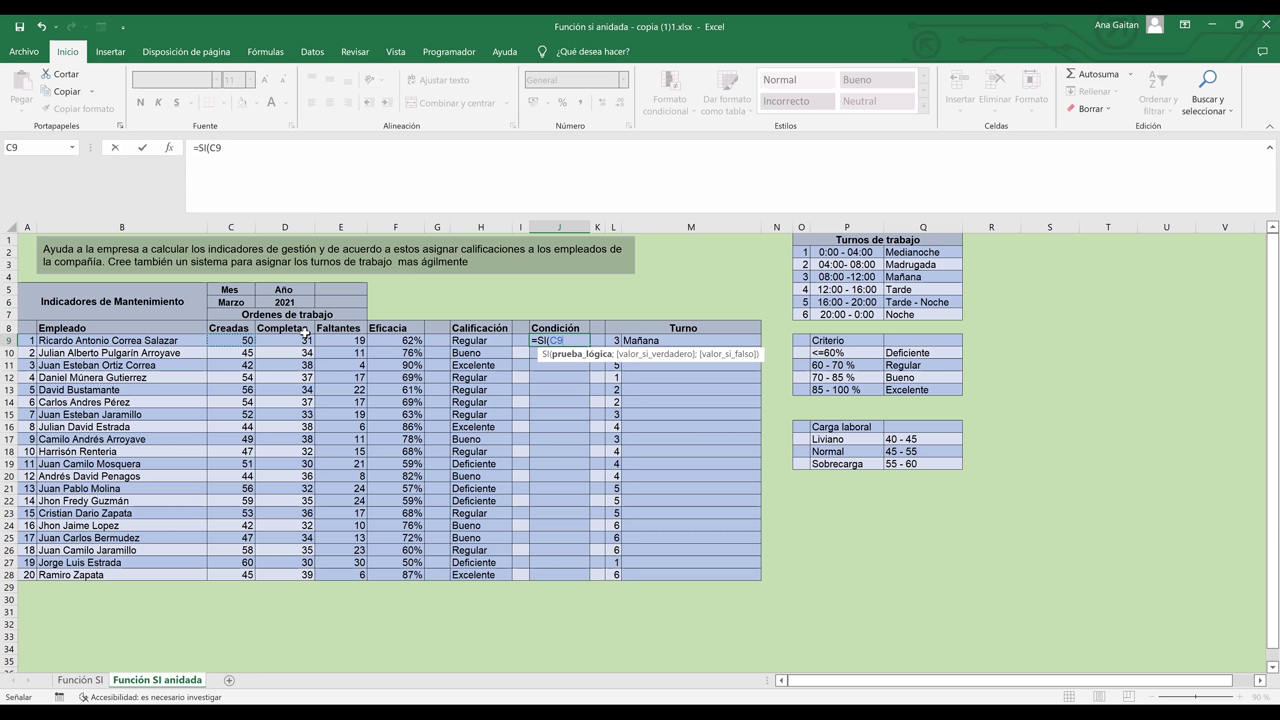
{"action": "type", "text": "<=45;"}
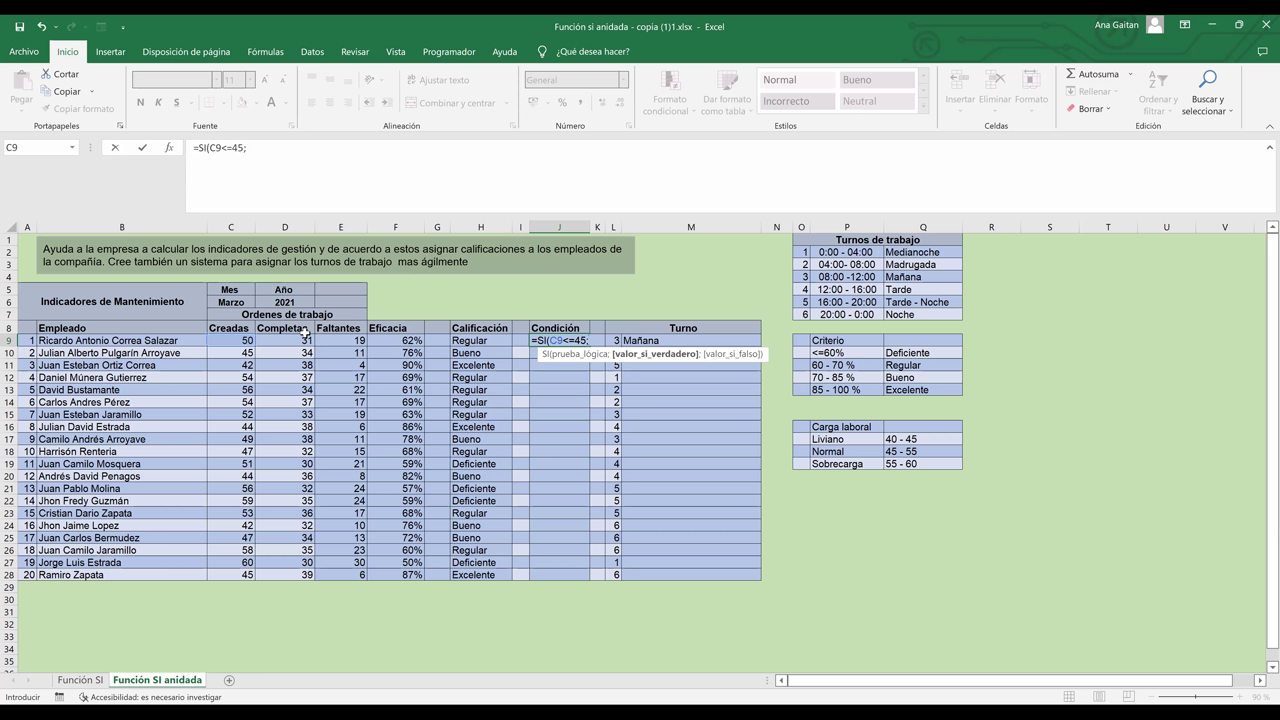
{"action": "type", "text": "\"Livia"}
{"action": "type", "text": "no\";"}
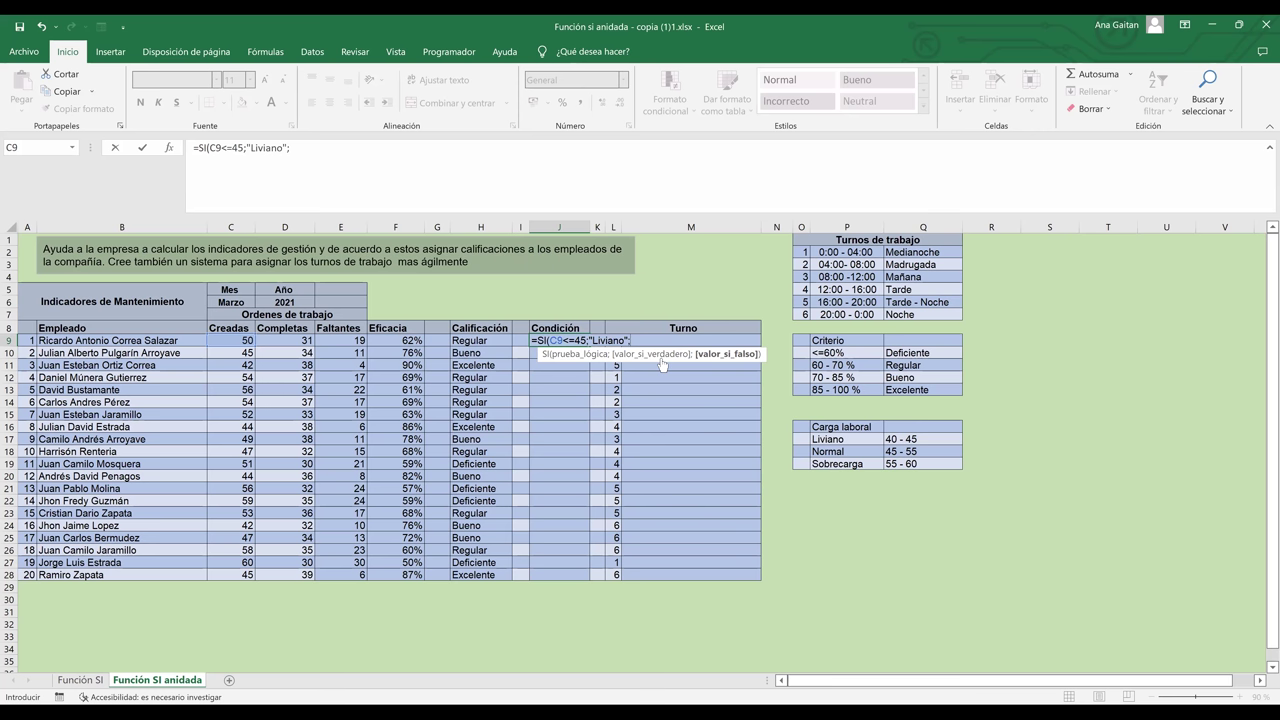
Nest a second SI in the J9 formula with the condition C9<=55 and the result "Normal"
{"action": "type", "text": "SI("}
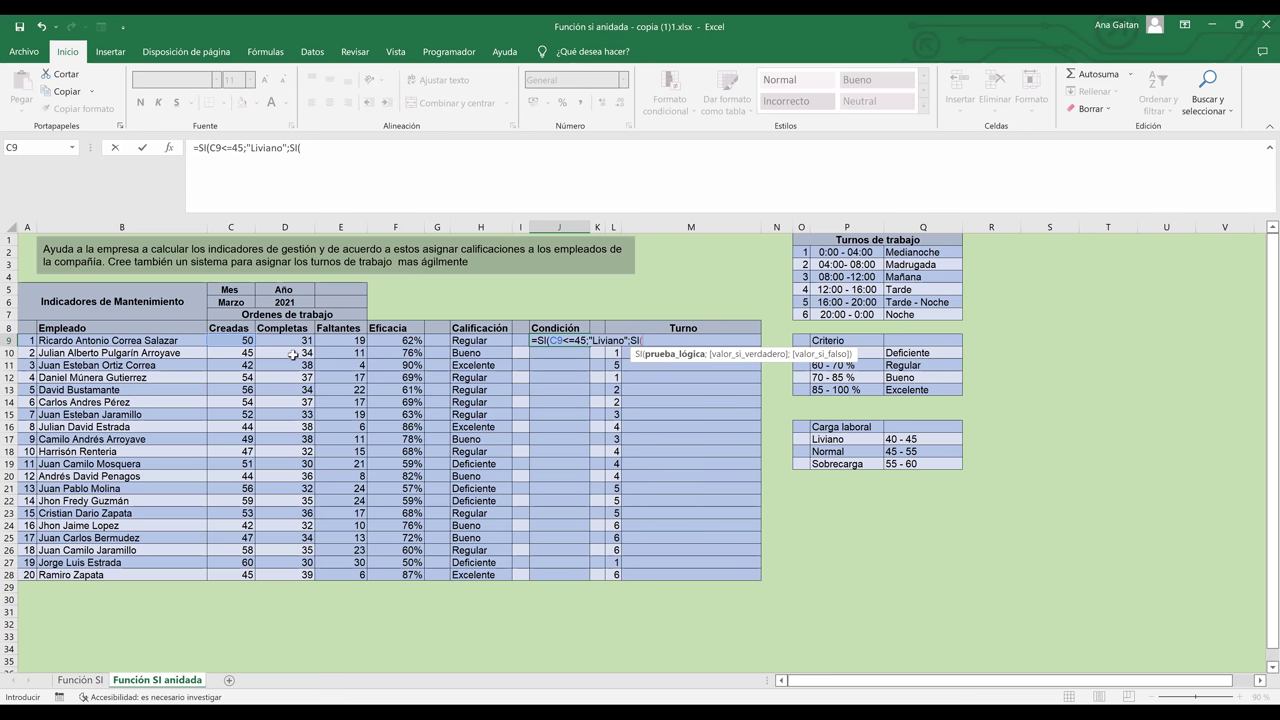
{"action": "left_click", "coordinate": [236, 341]}
{"action": "type", "text": "<=55;"}
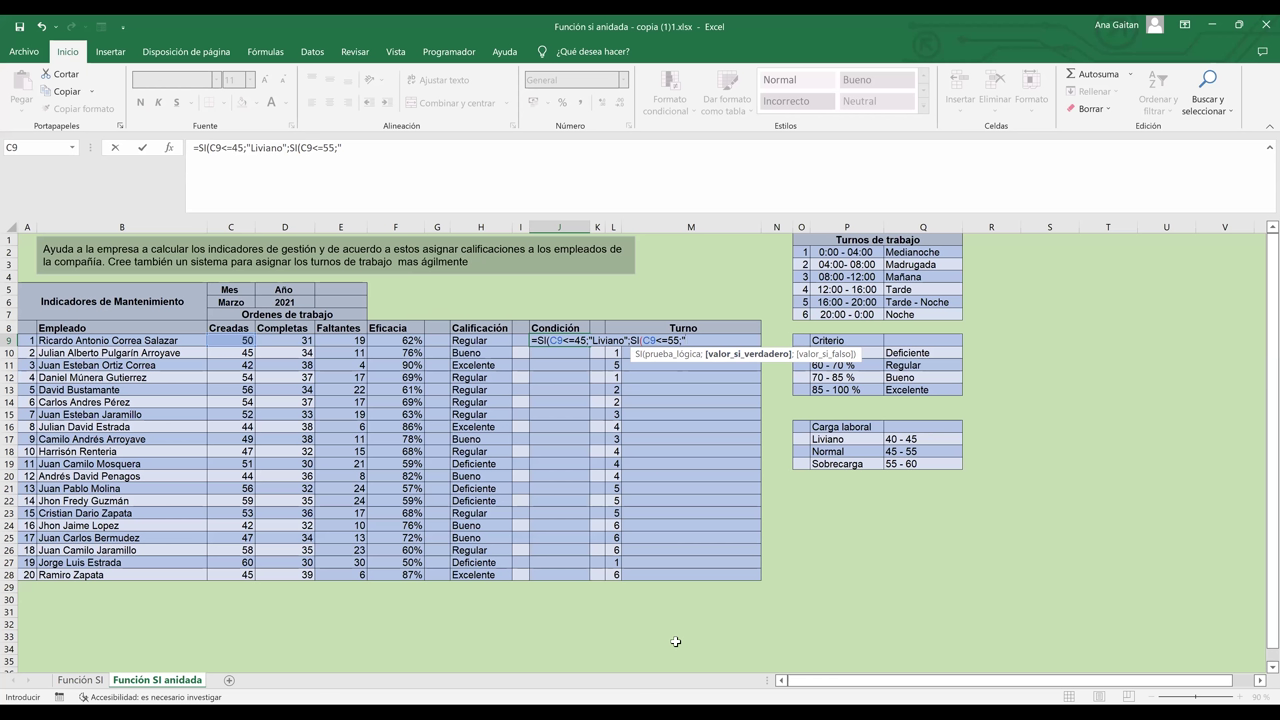
{"action": "type", "text": "Normal\";"}
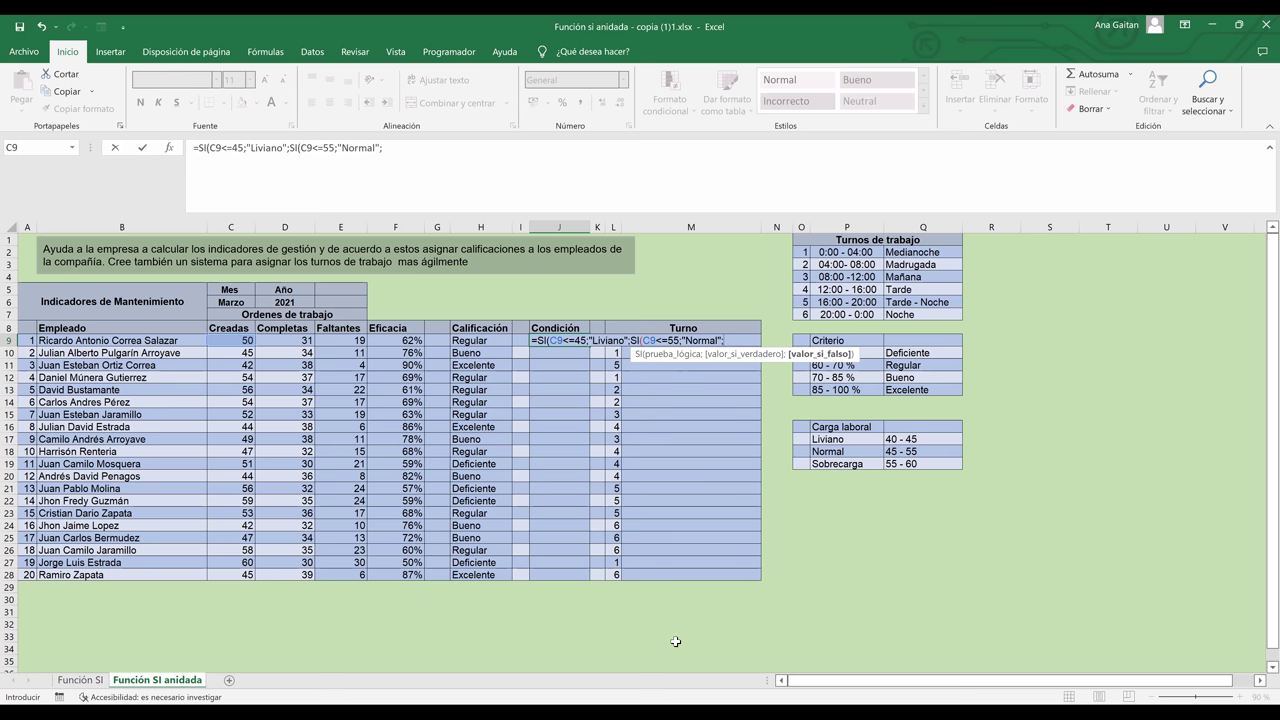
Nest a third SI in the J9 formula with C9>55 as its condition
{"action": "type", "text": "si"}
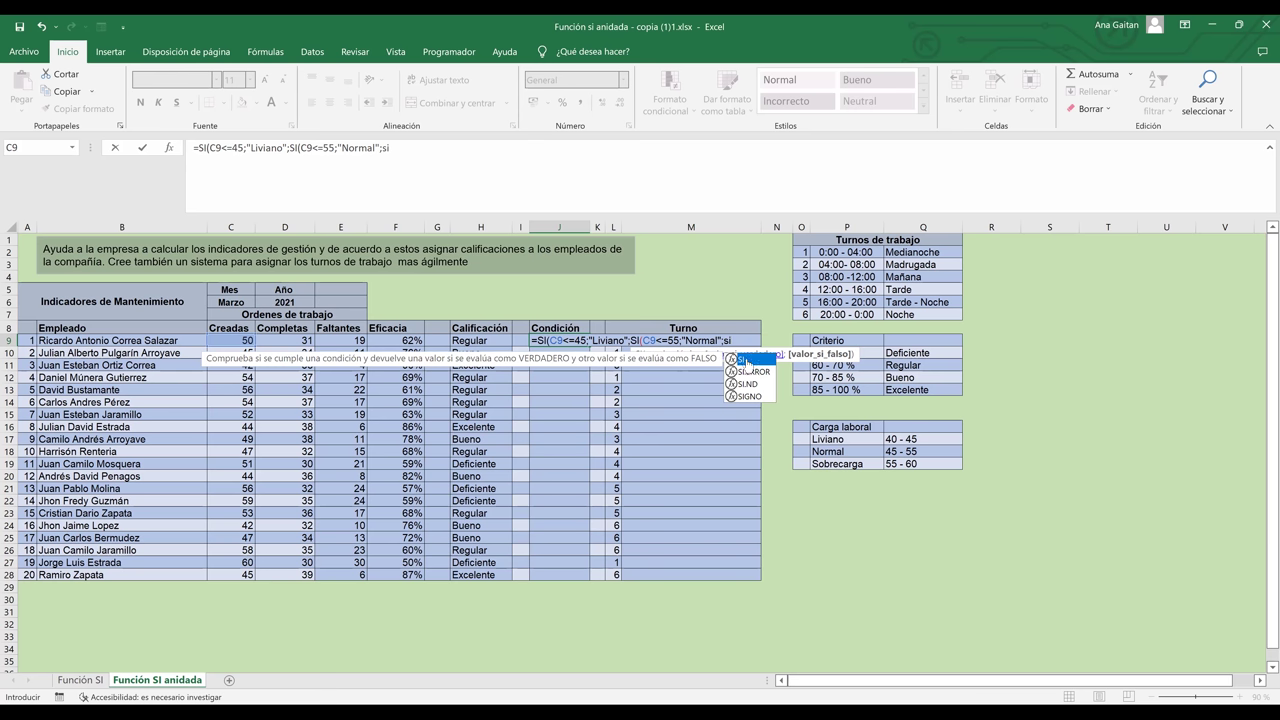
{"action": "double_click", "coordinate": [747, 361]}
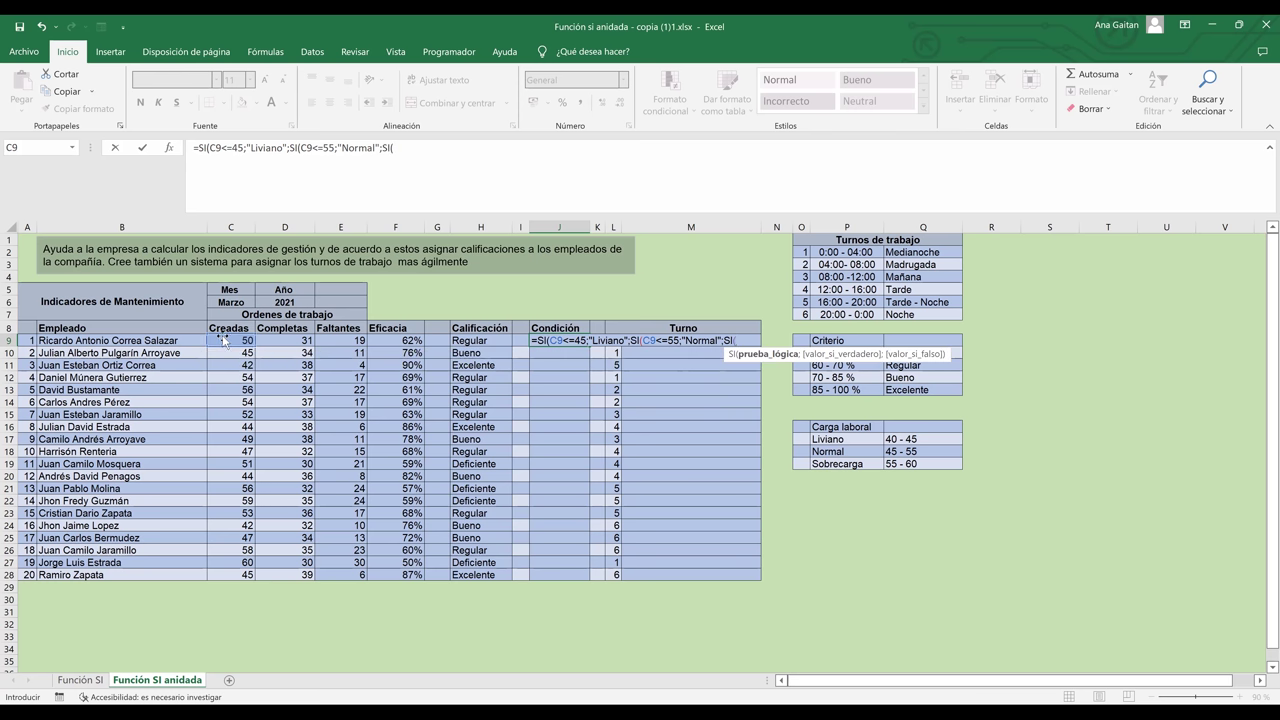
{"action": "left_click", "coordinate": [225, 340]}
{"action": "left_click", "coordinate": [759, 343]}
{"action": "type", "text": ">55"}
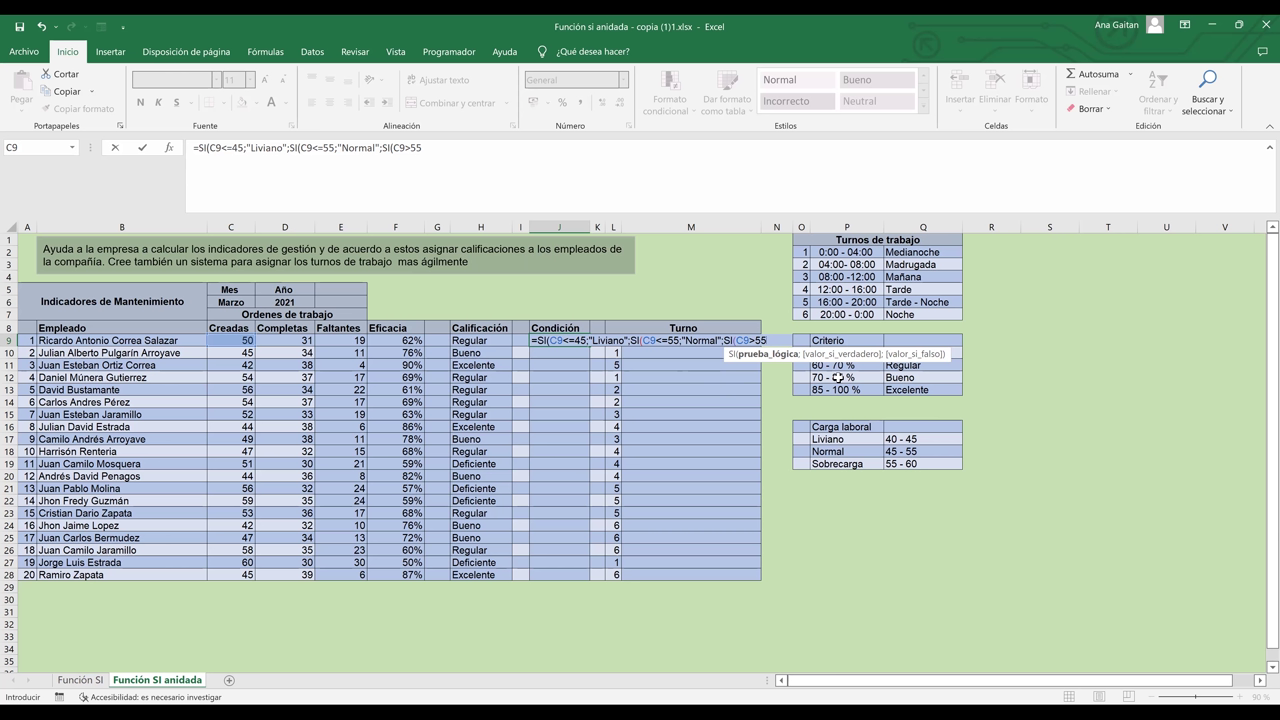
Give the third SI the result "Sobrecarga", close all three SI functions, and enter the J9 formula
{"action": "type", "text": ";"}
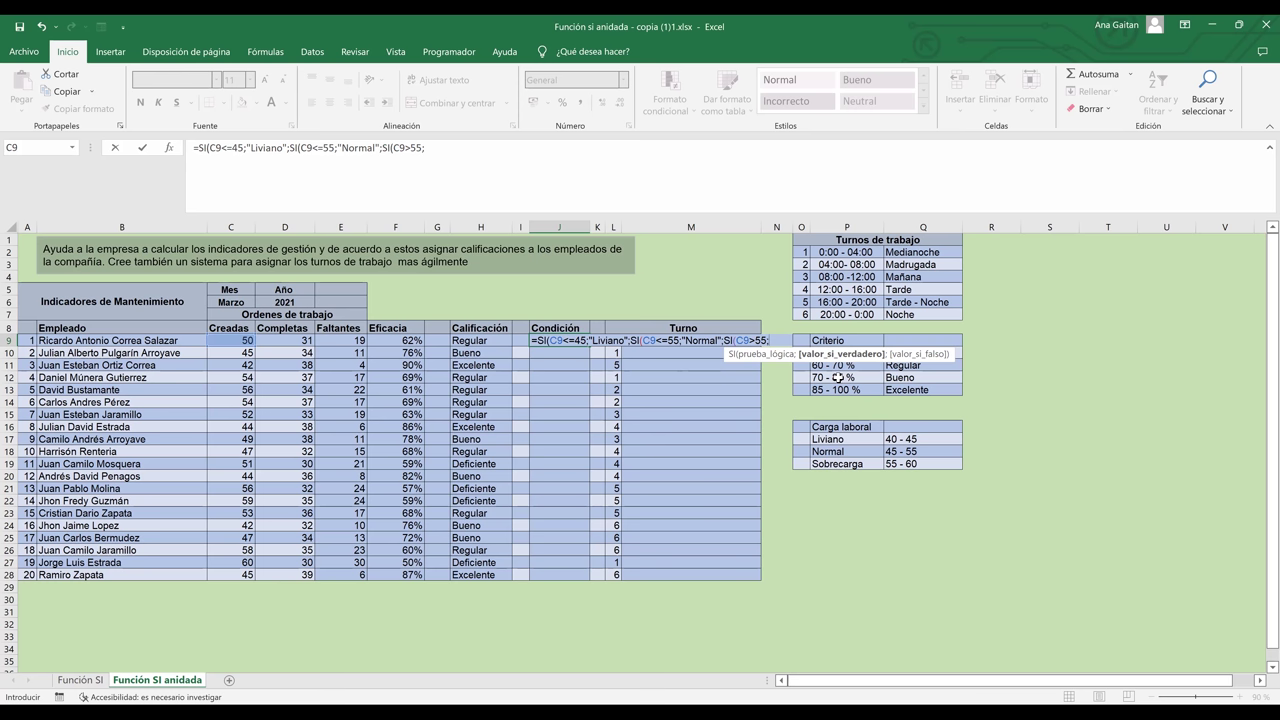
{"action": "type", "text": "S"}
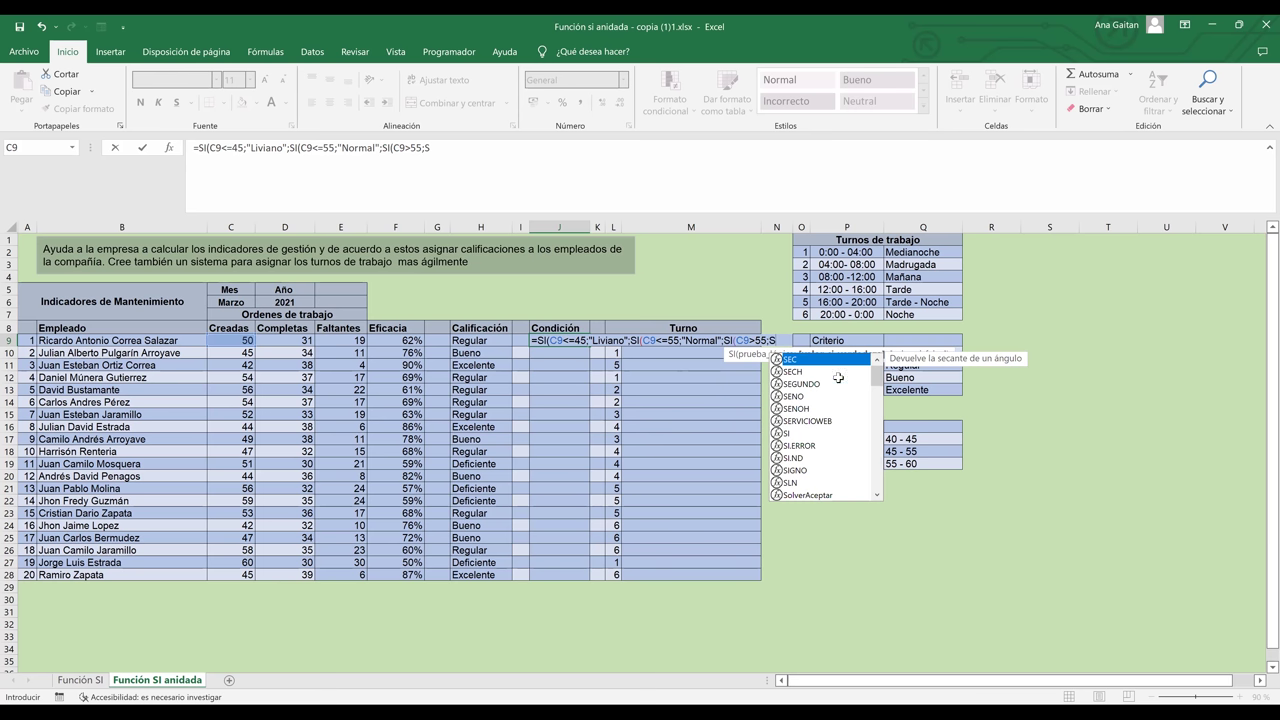
{"action": "key", "text": "BackSpace"}
{"action": "type", "text": "\""}
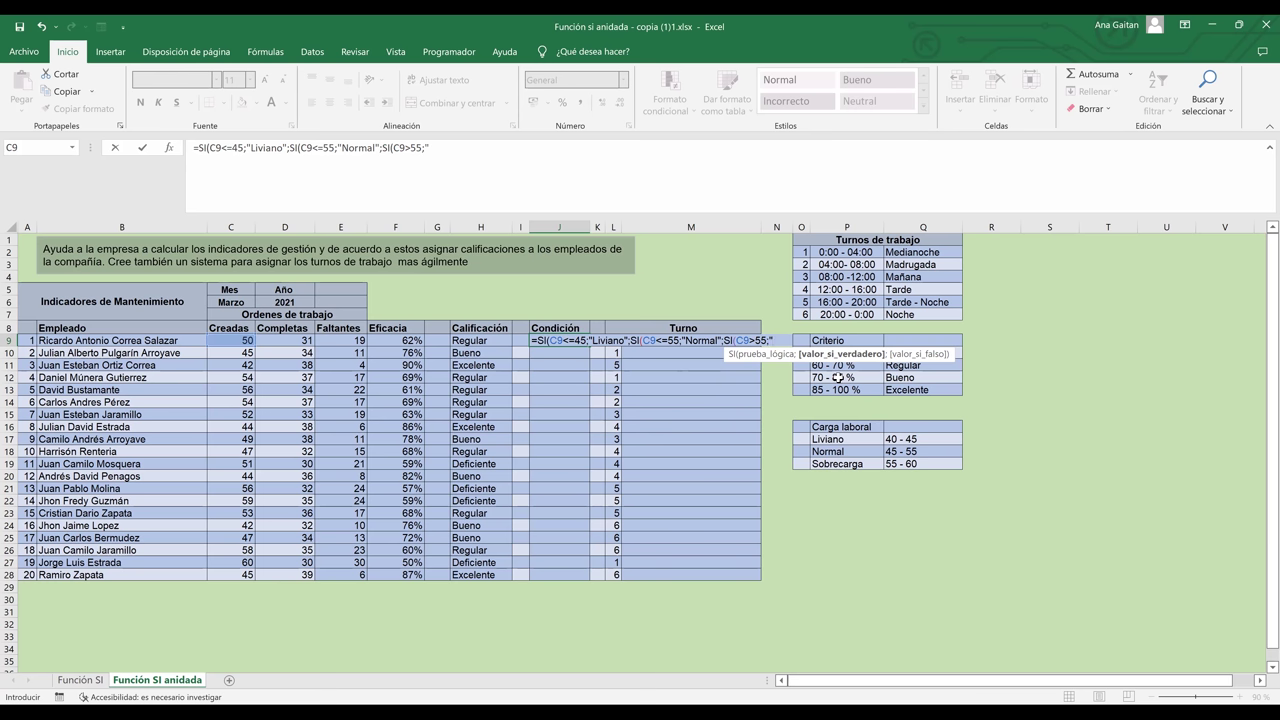
{"action": "type", "text": "S"}
{"action": "type", "text": "obrecarg"}
{"action": "type", "text": ")))"}
{"action": "key", "text": "Return"}
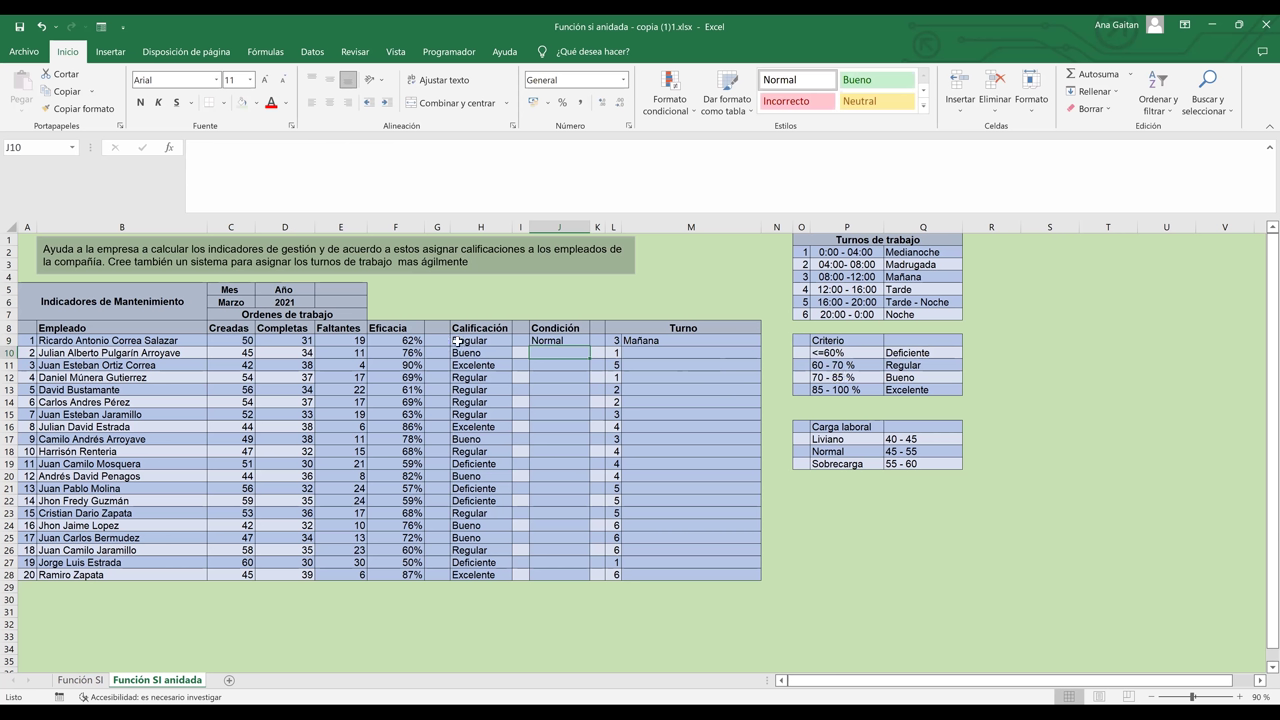
Compare the Creadas value in C9 with the Carga laboral table, and fill the Condición formula from J9 down to J28
{"action": "left_click", "coordinate": [226, 343]}
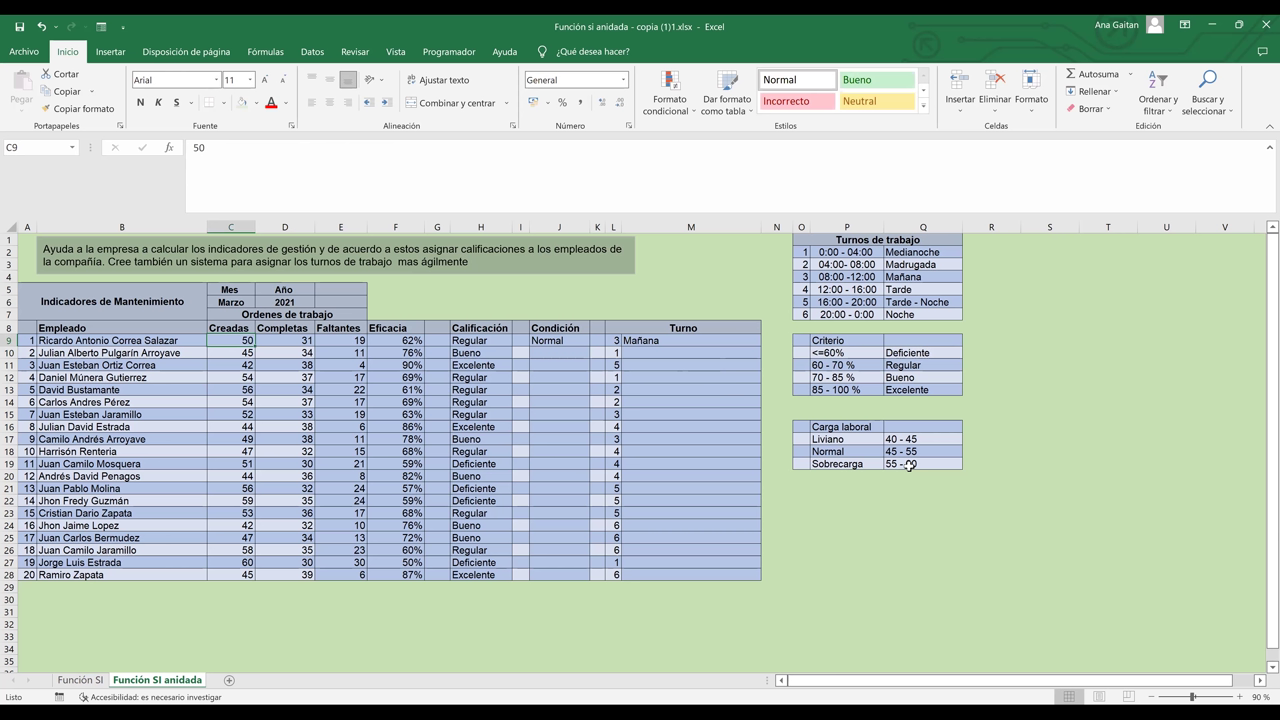
{"action": "left_click_drag", "start_coordinate": [800, 426], "coordinate": [940, 471]}
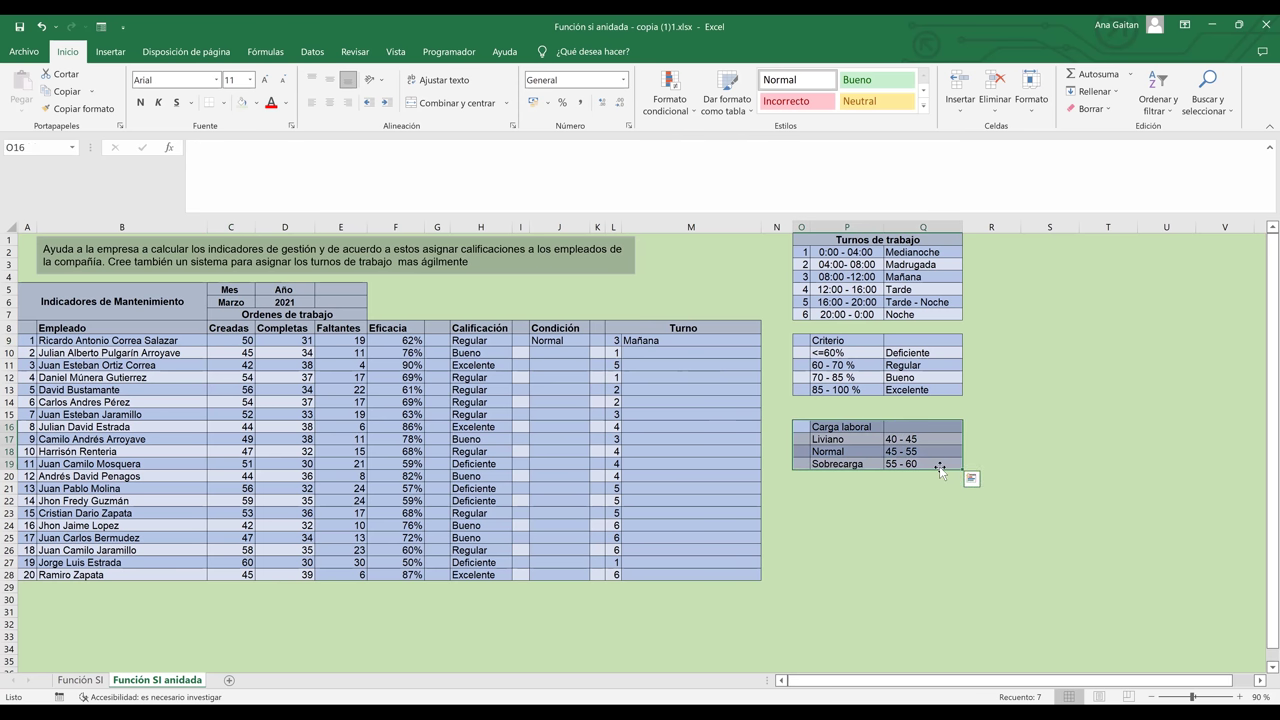
{"action": "left_click", "coordinate": [899, 457]}
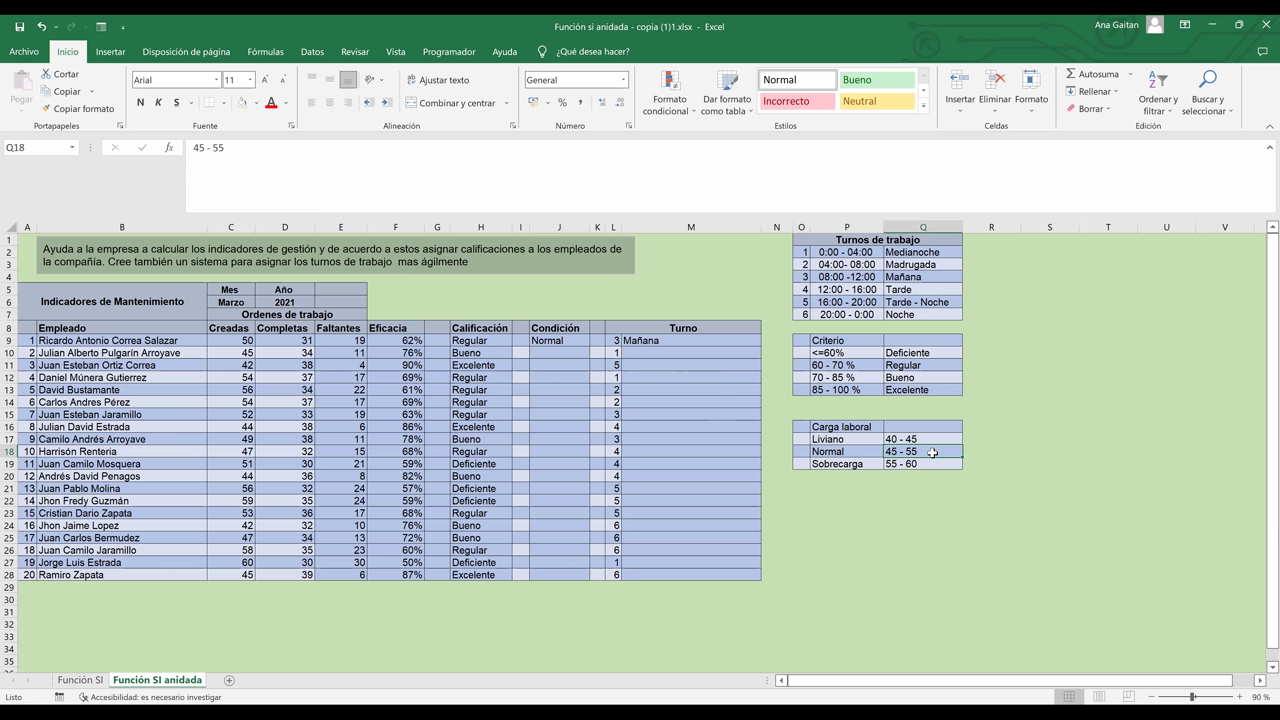
{"action": "left_click", "coordinate": [232, 341]}
{"action": "left_click", "coordinate": [848, 452]}
{"action": "key", "text": "ctrl+c"}
{"action": "left_click", "coordinate": [566, 341]}
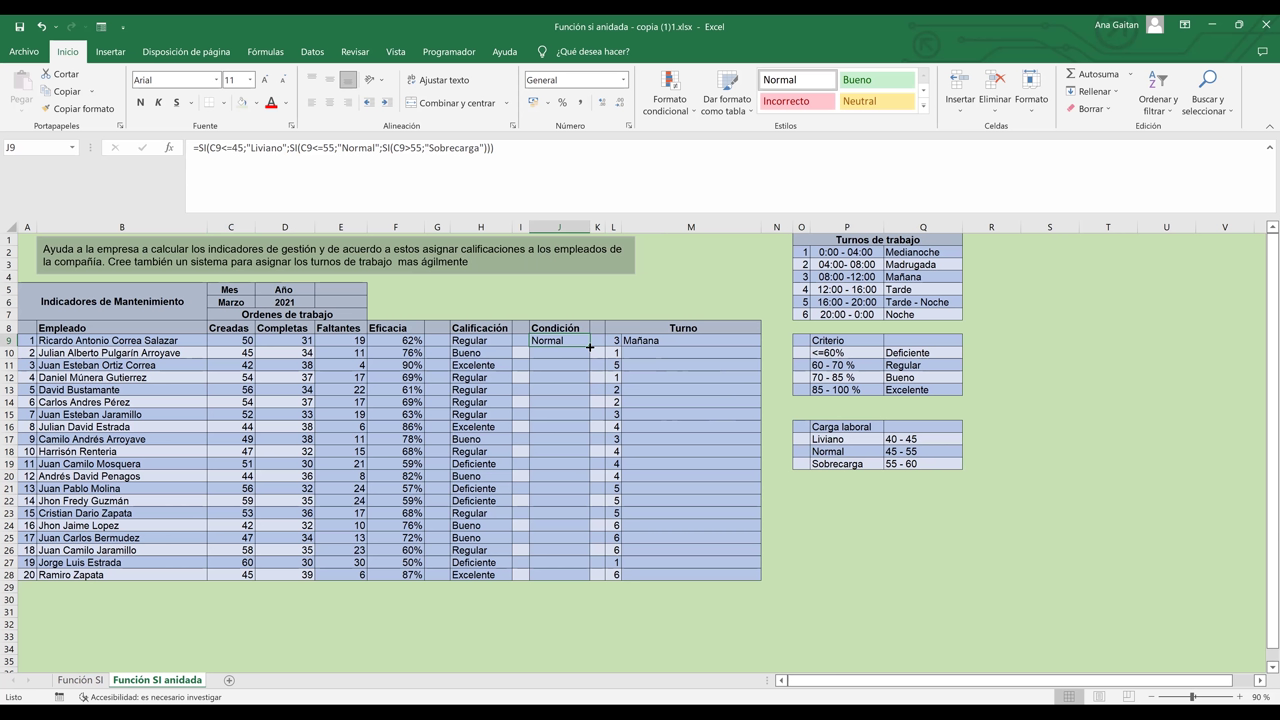
{"action": "left_click_drag", "start_coordinate": [590, 347], "coordinate": [590, 577]}
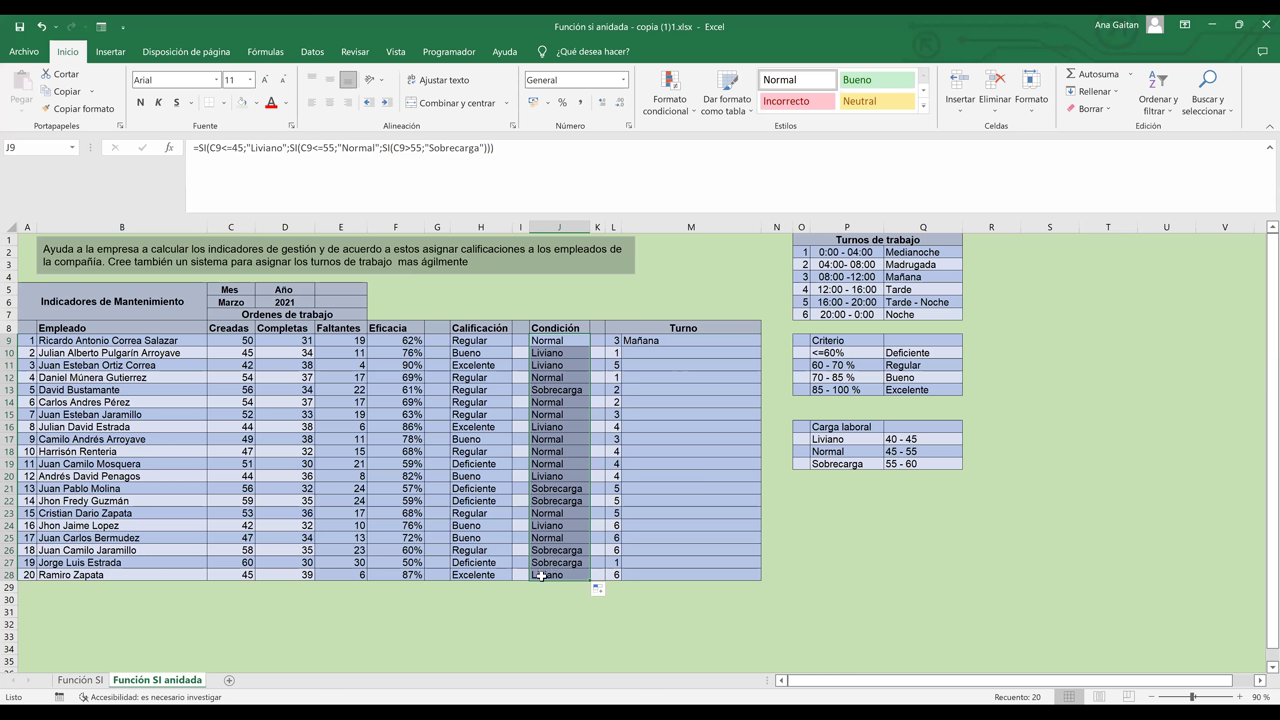
Check the Condición result in row 28 against its Creadas value and the Carga laboral table
{"action": "left_click", "coordinate": [236, 574]}
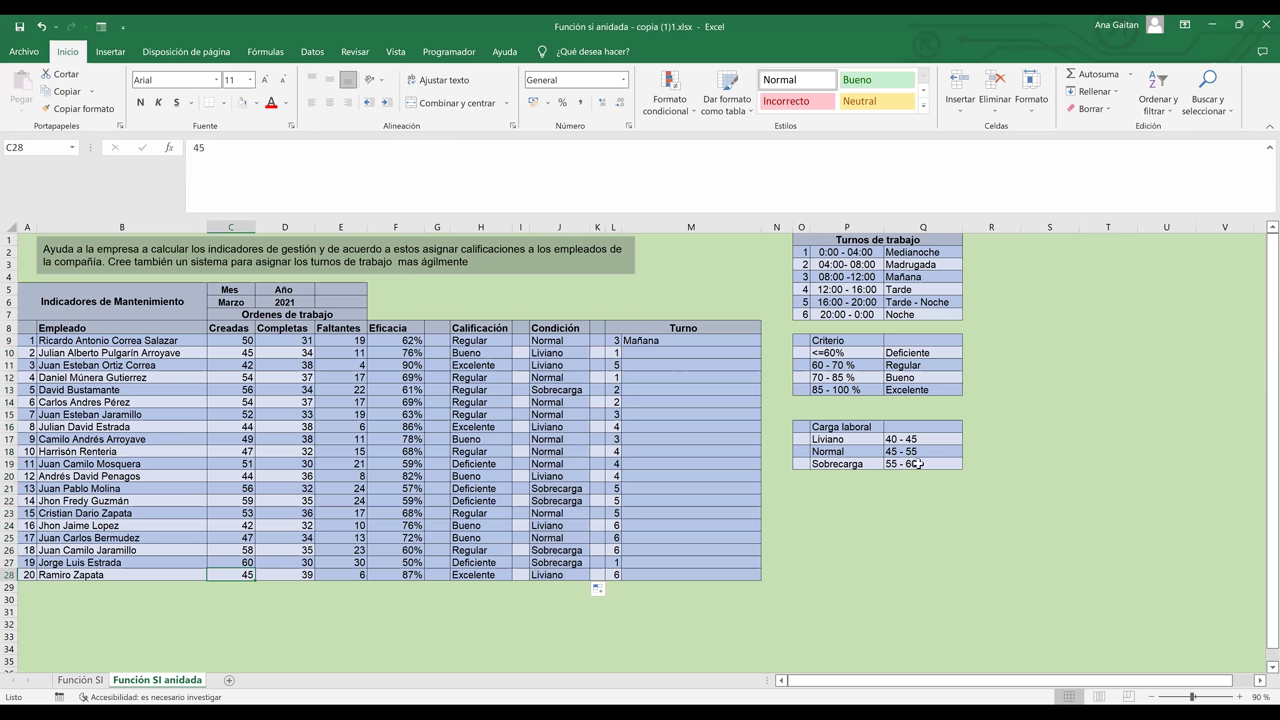
{"action": "left_click_drag", "start_coordinate": [800, 427], "coordinate": [917, 464]}
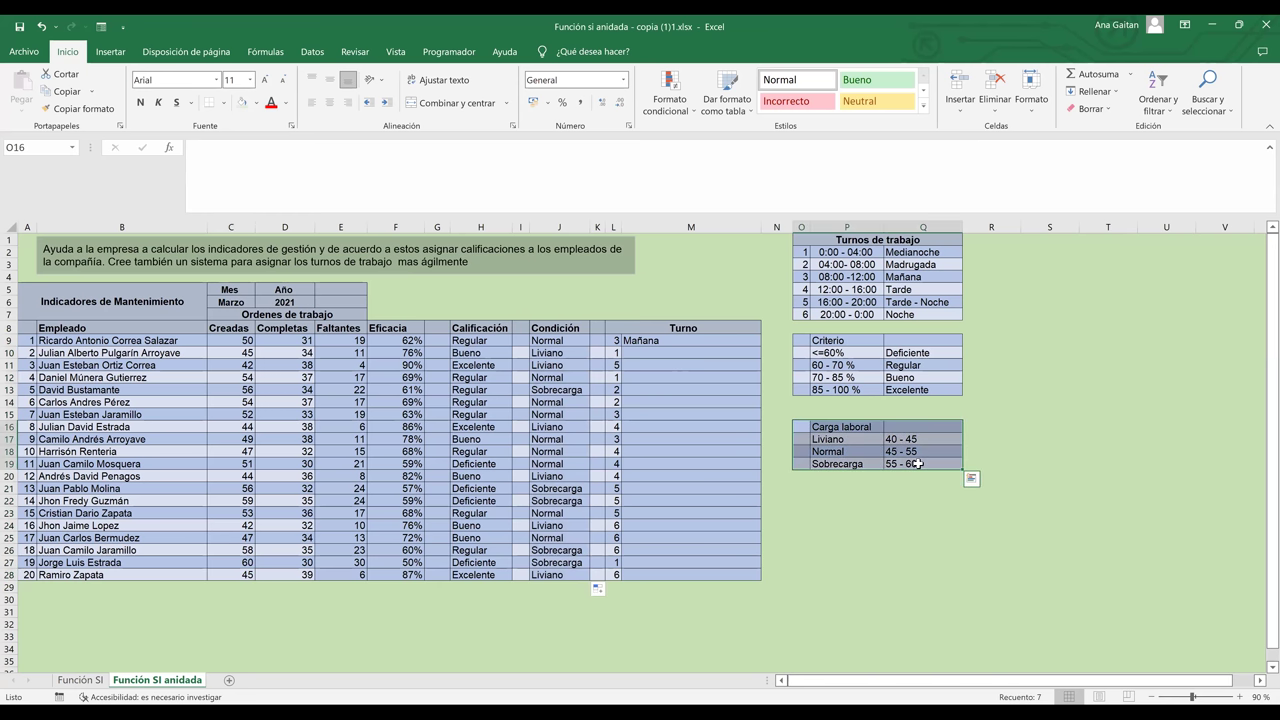
{"action": "left_click", "coordinate": [548, 578]}
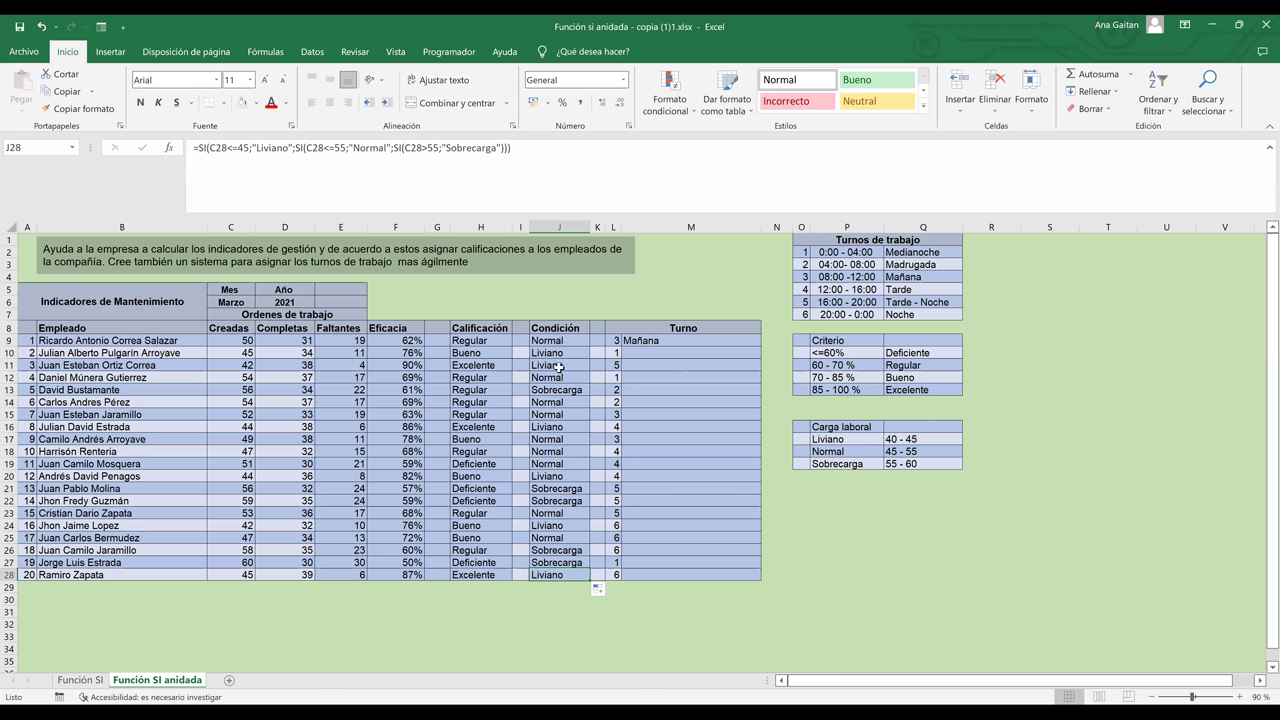
Start an SI formula in the Turno cell M10 with the condition L10=1 and the result "Medianoche"
{"action": "left_click", "coordinate": [686, 377]}
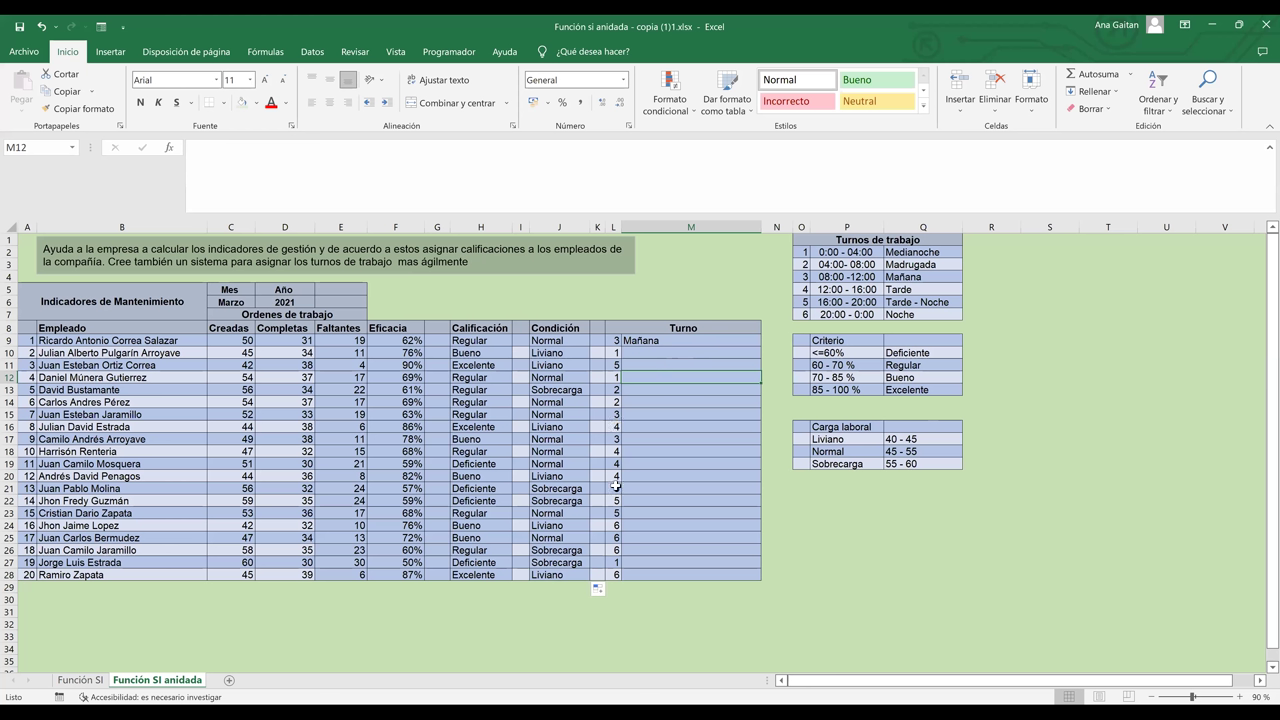
{"action": "left_click", "coordinate": [730, 358]}
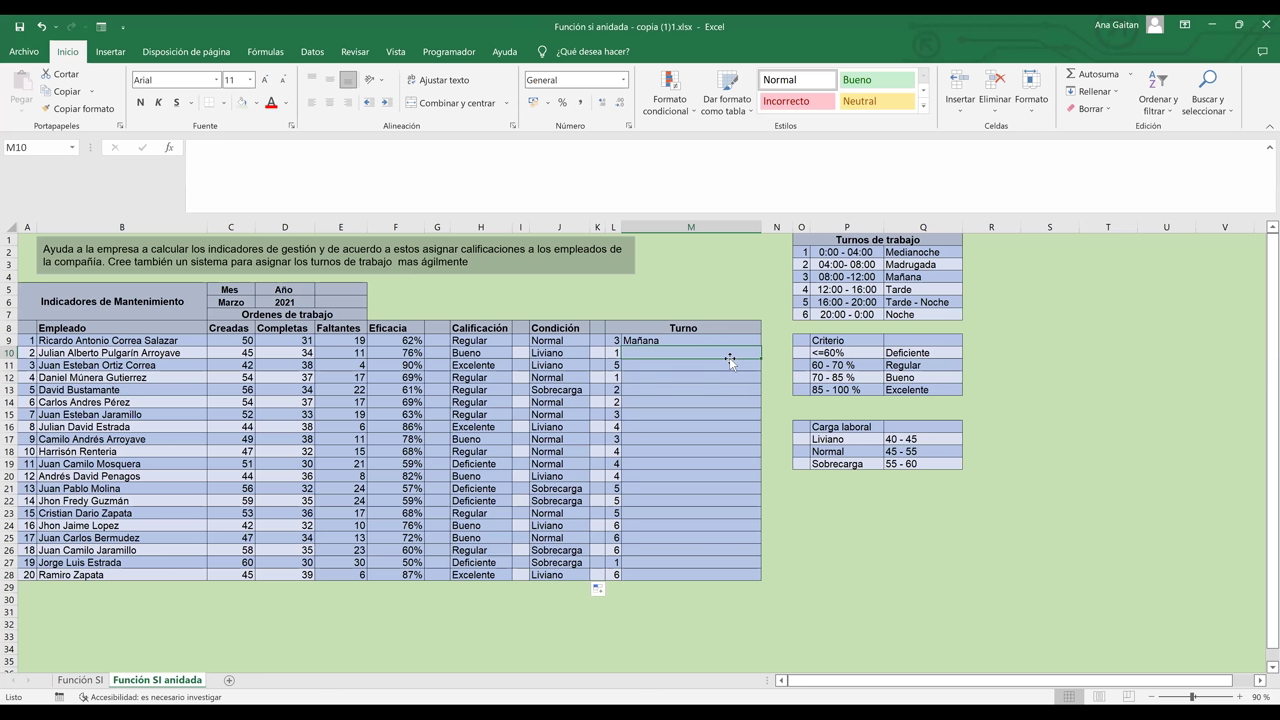
{"action": "left_click", "coordinate": [619, 355]}
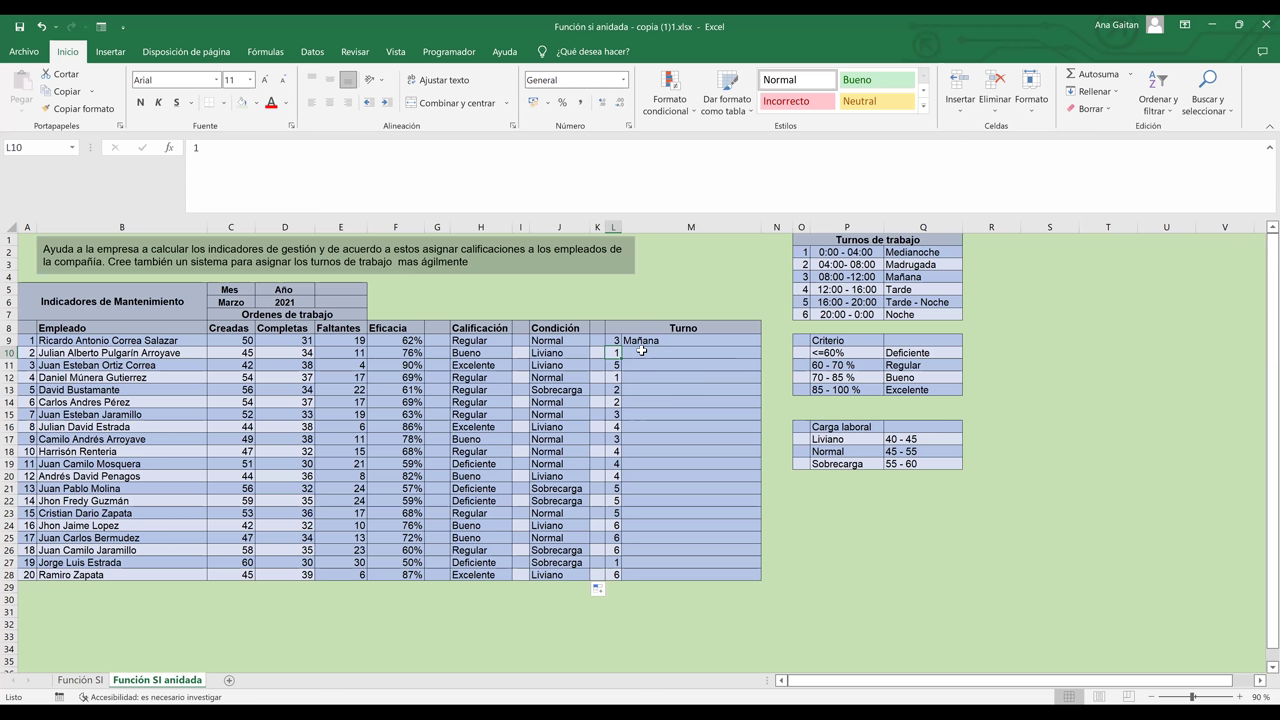
{"action": "left_click", "coordinate": [641, 350]}
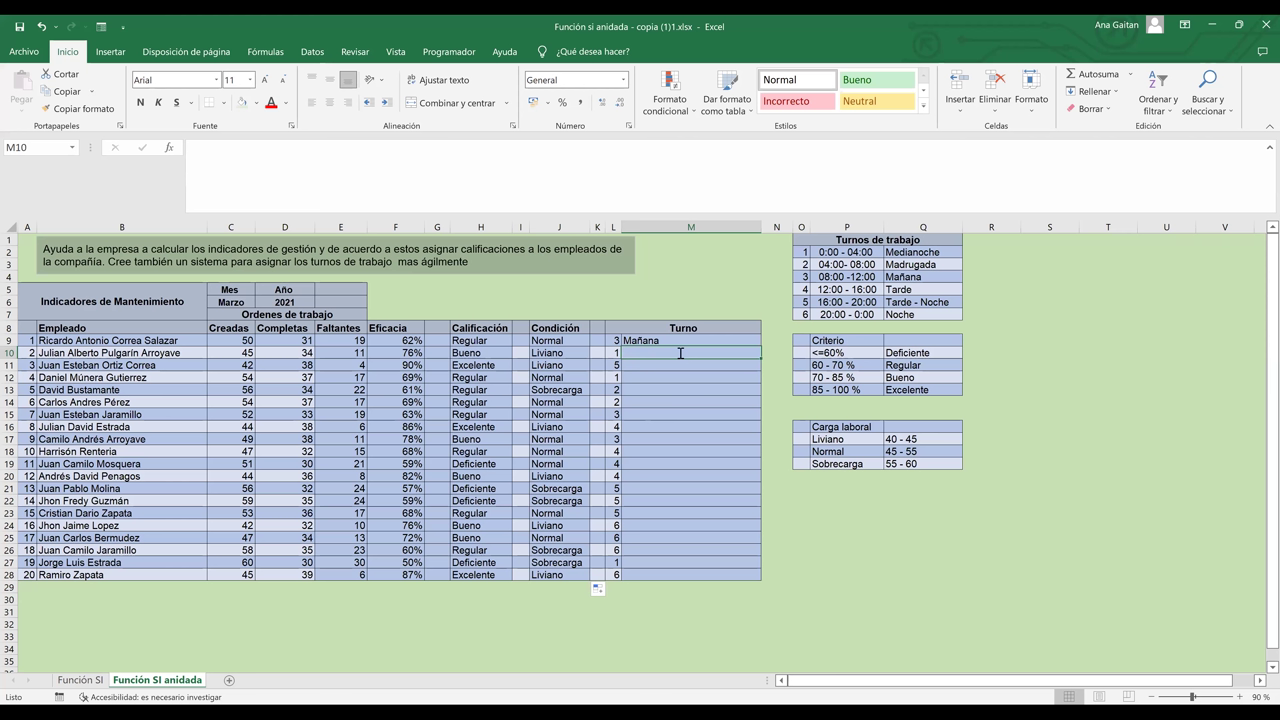
{"action": "type", "text": "="}
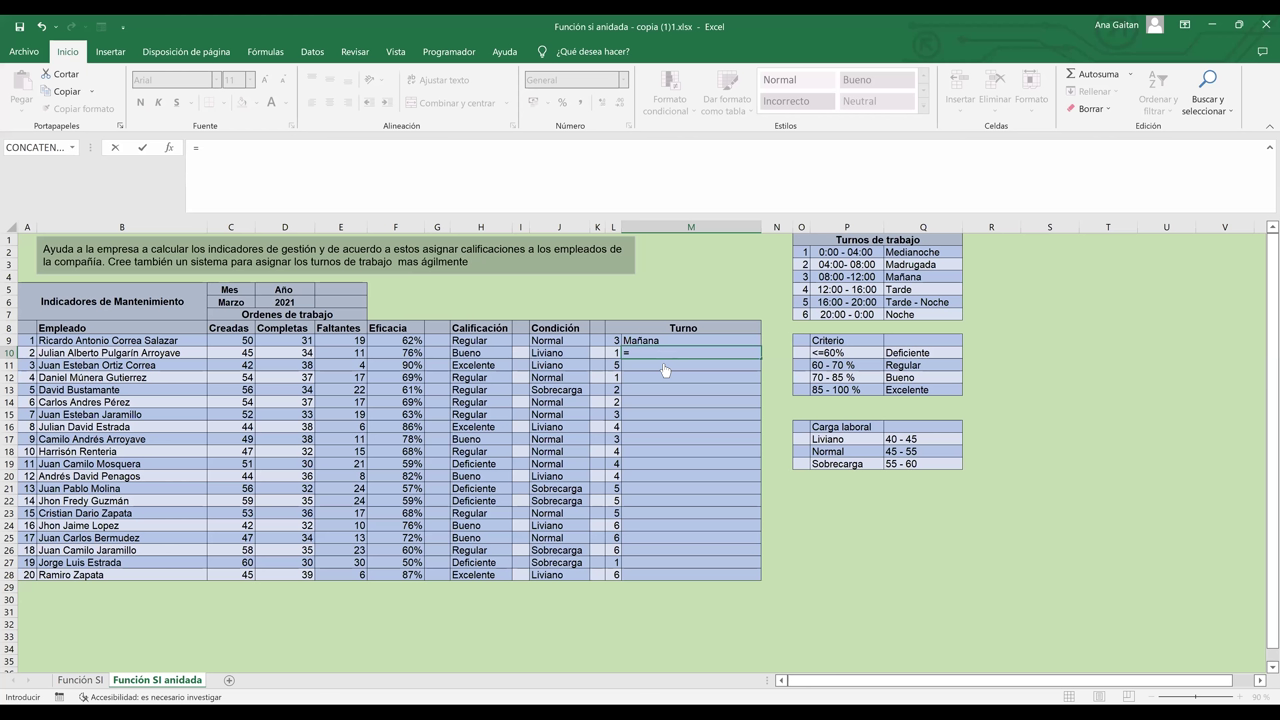
{"action": "type", "text": "SI("}
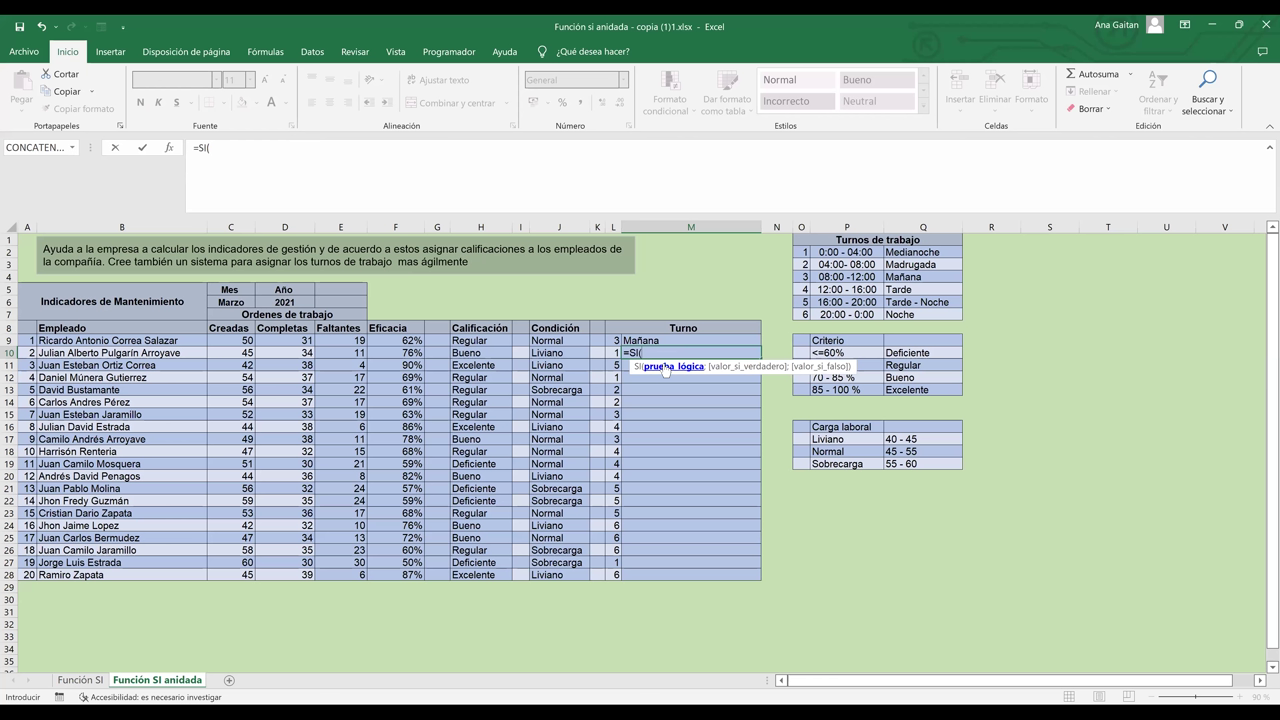
{"action": "left_click", "coordinate": [615, 353]}
{"action": "type", "text": "=1"}
{"action": "type", "text": ";"}
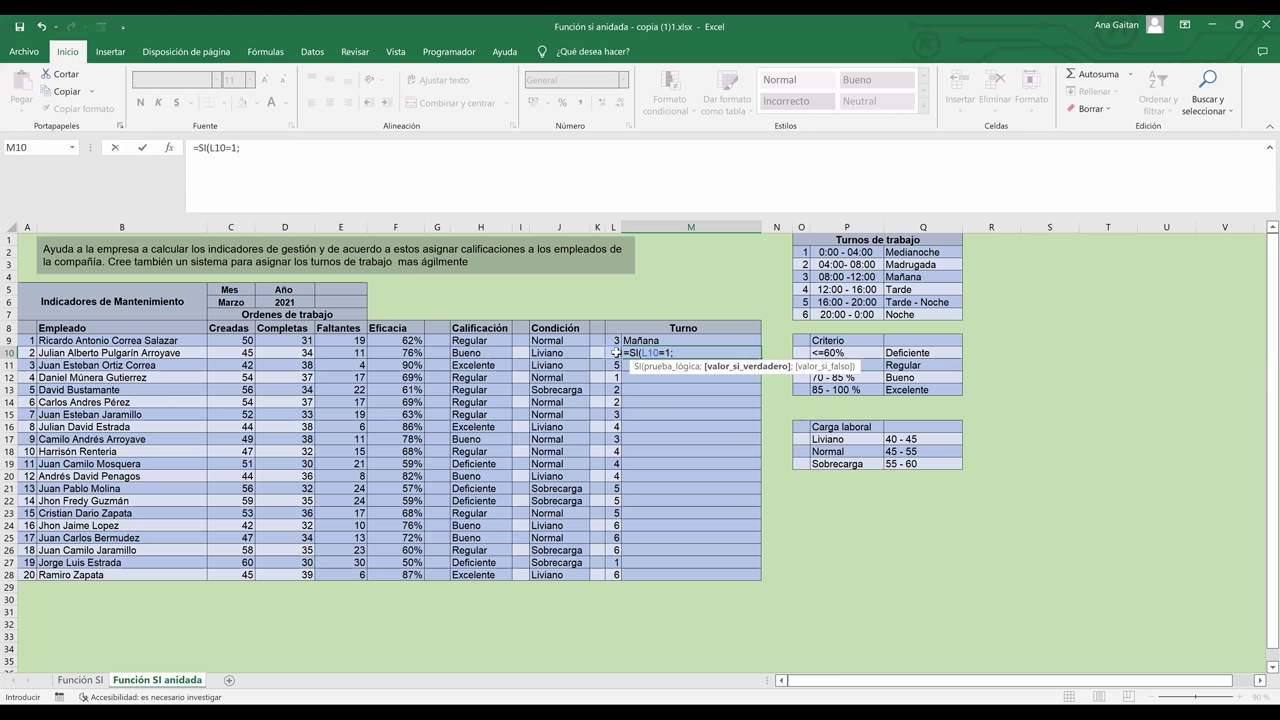
{"action": "type", "text": "\"Medianoche\";"}
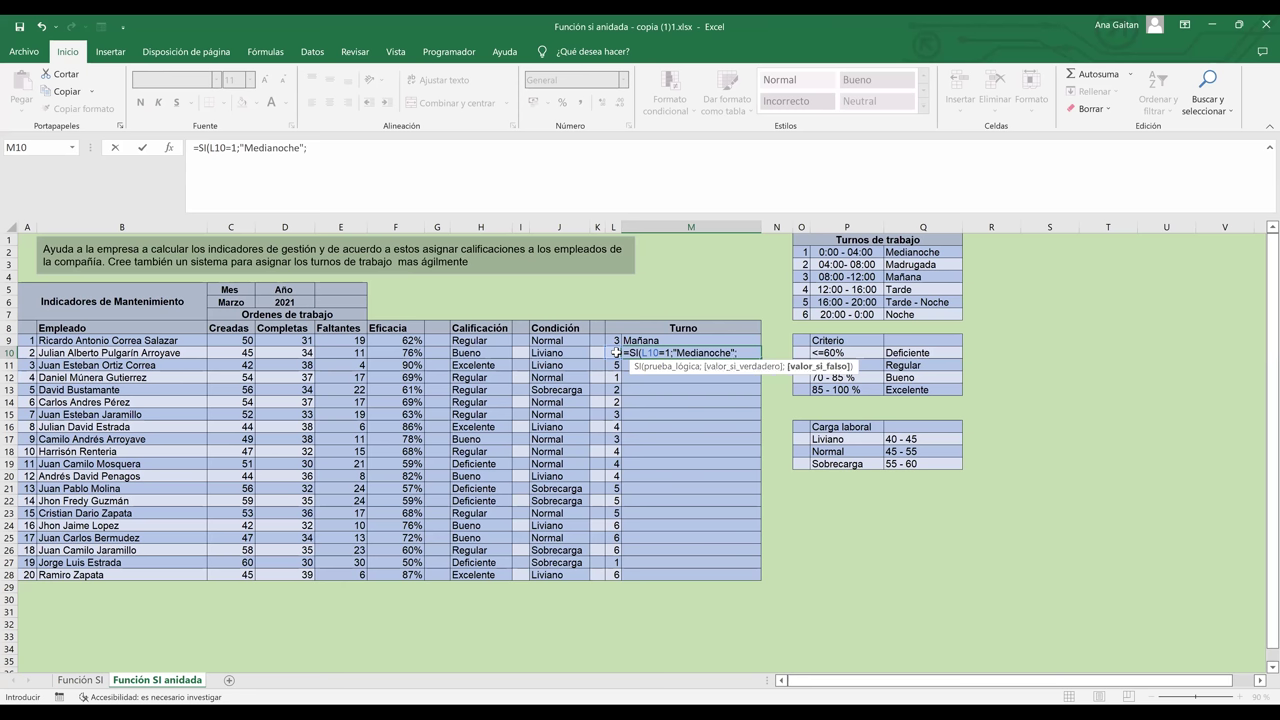
Nest a second SI in the M10 formula with the condition L10=2 and the result "Madrugada"
{"action": "type", "text": "si"}
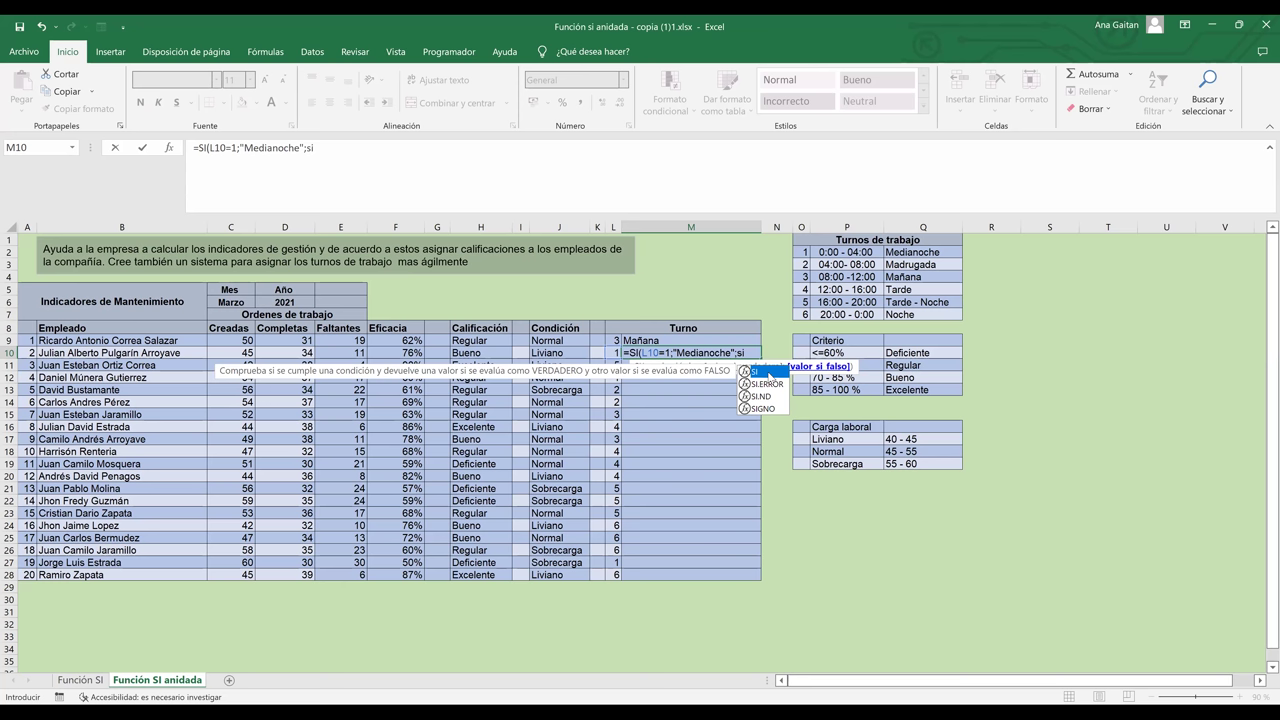
{"action": "key", "text": "Tab"}
{"action": "left_click", "coordinate": [613, 353]}
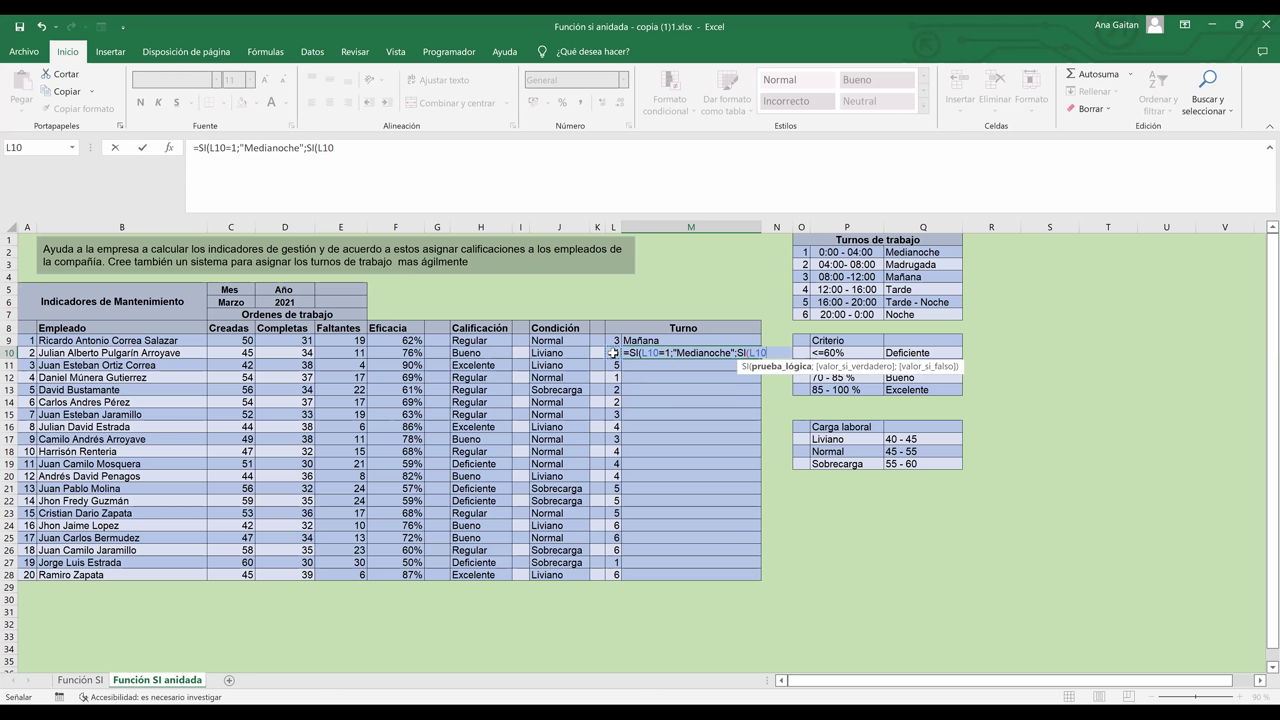
{"action": "type", "text": "="}
{"action": "type", "text": "2"}
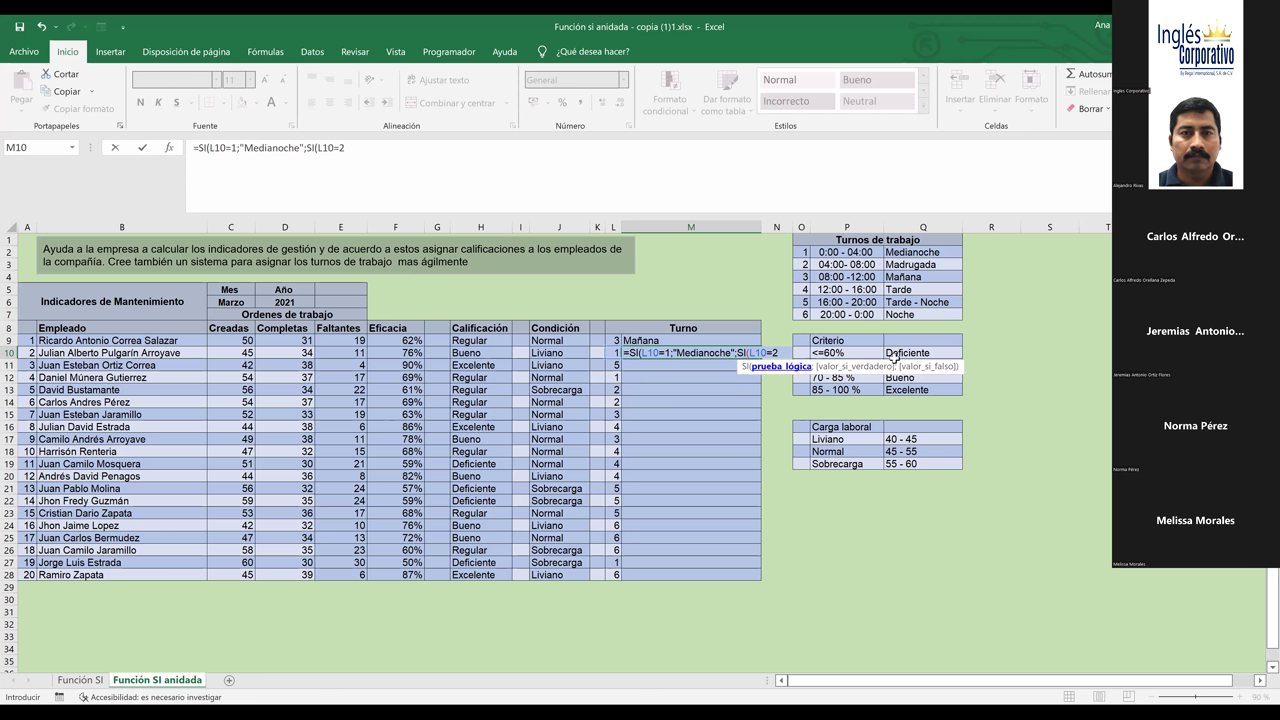
{"action": "type", "text": ";\""}
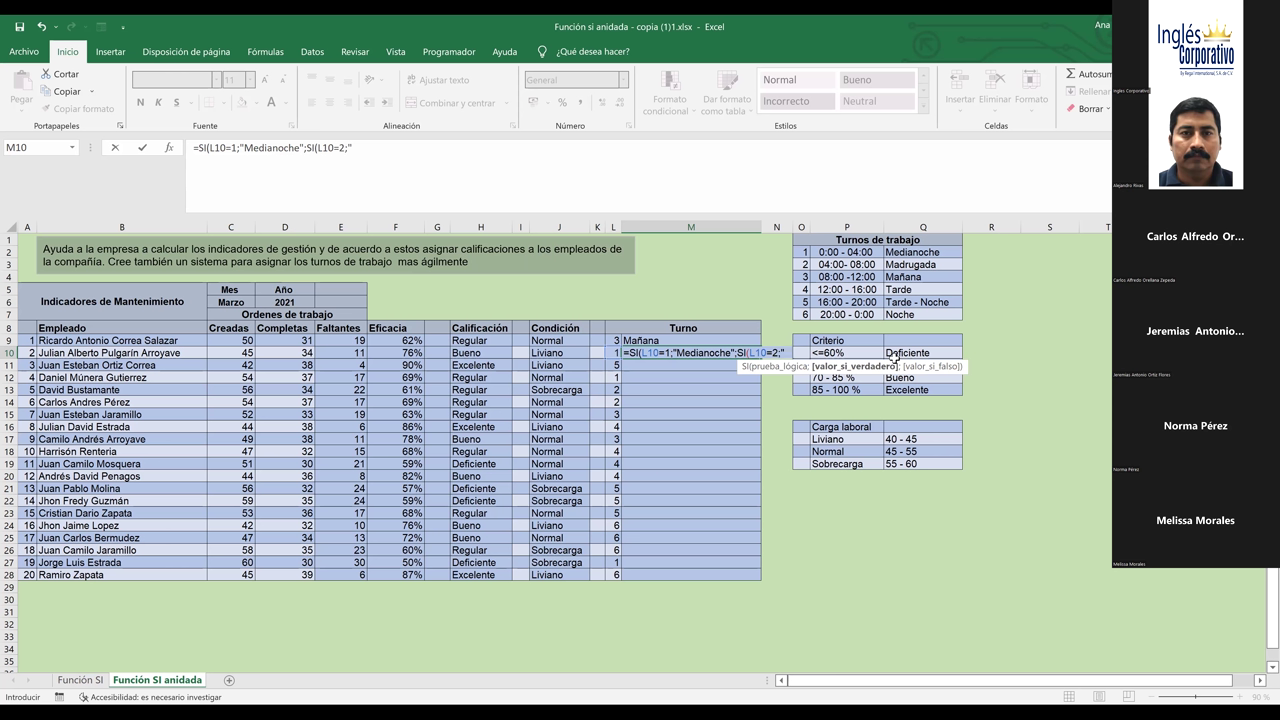
{"action": "type", "text": "Madr"}
{"action": "type", "text": "u"}
{"action": "type", "text": "g"}
{"action": "type", "text": "ad"}
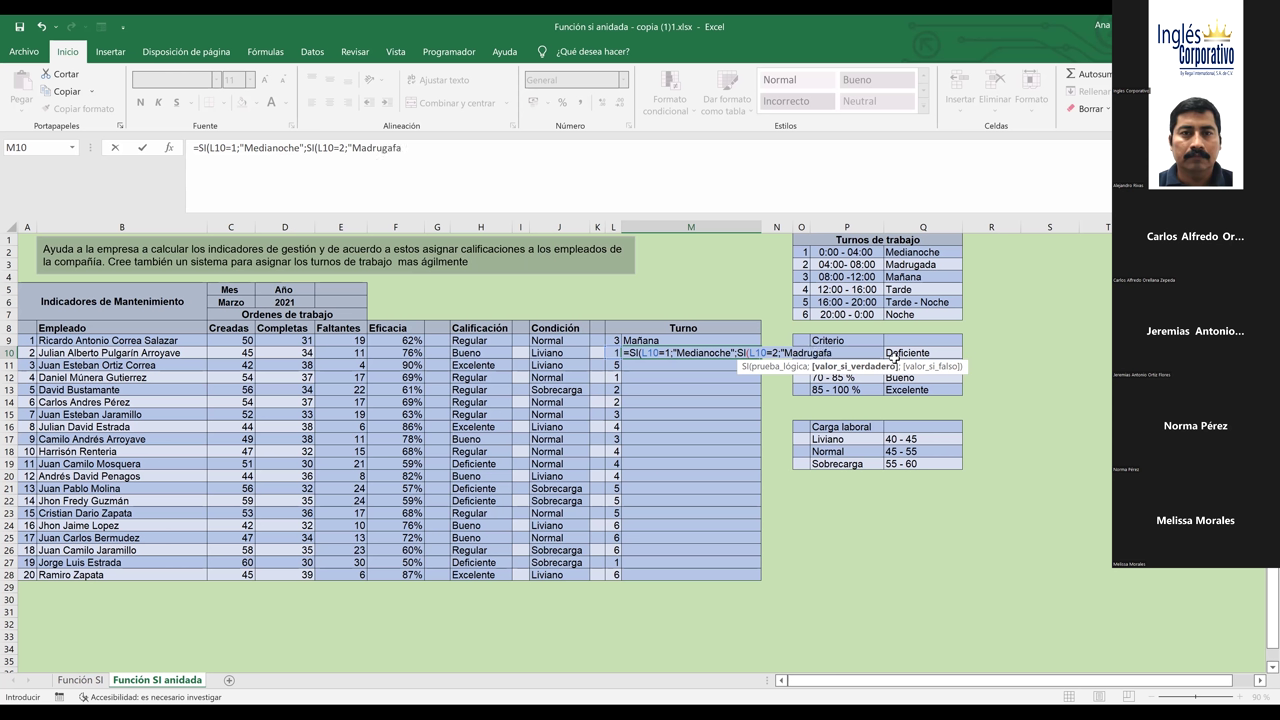
{"action": "type", "text": "a\""}
{"action": "type", "text": ";"}
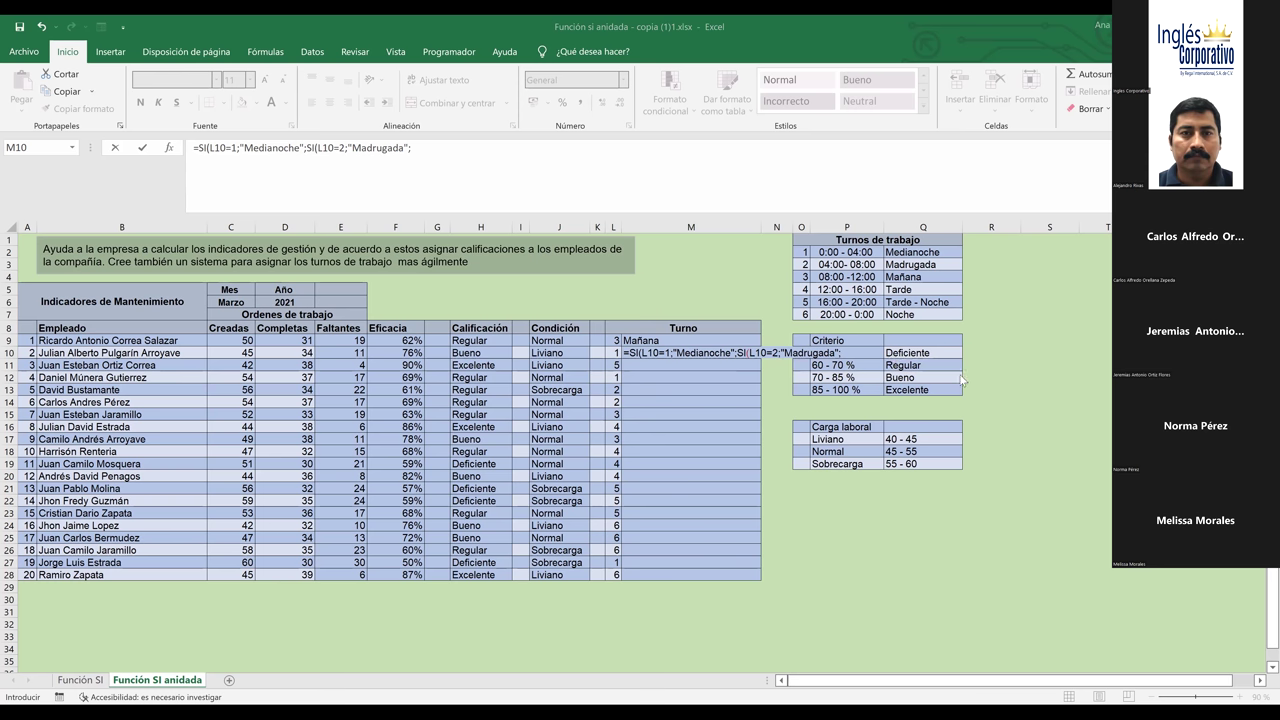
Nest a third SI in the M10 formula with the condition L10=3 and the result "Mañana"
{"action": "left_click", "coordinate": [426, 150]}
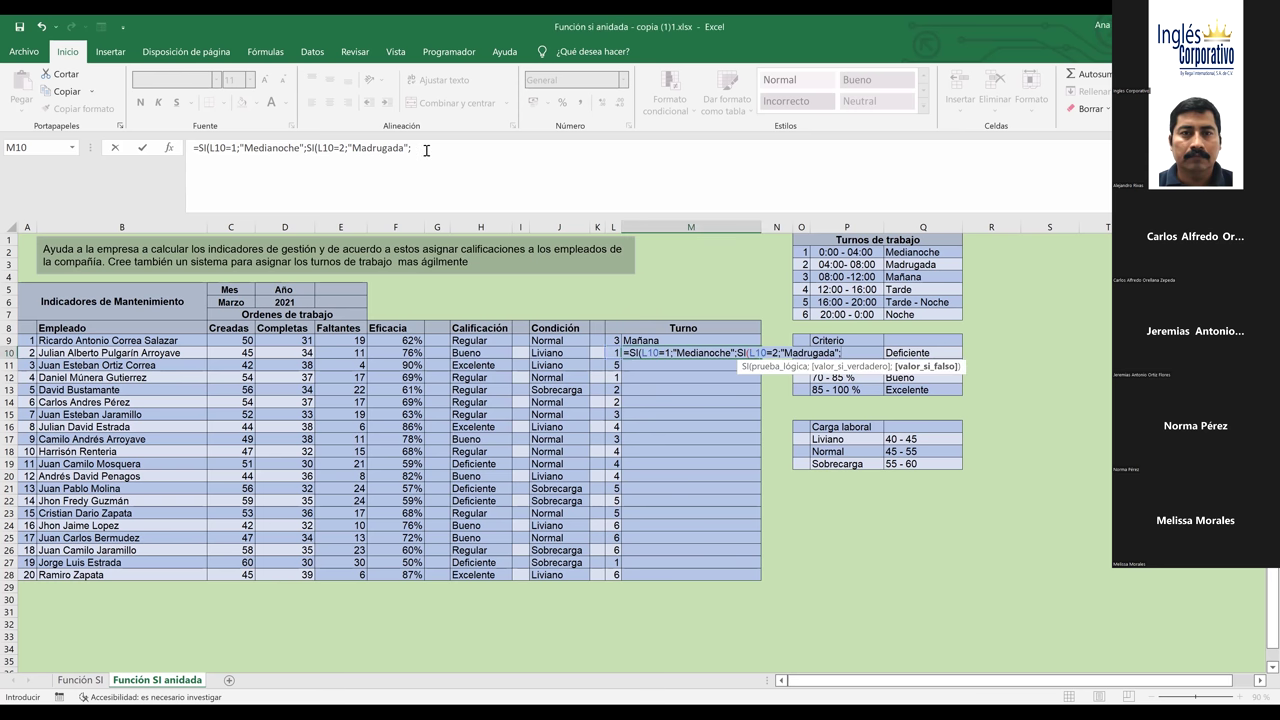
{"action": "left_click", "coordinate": [426, 150]}
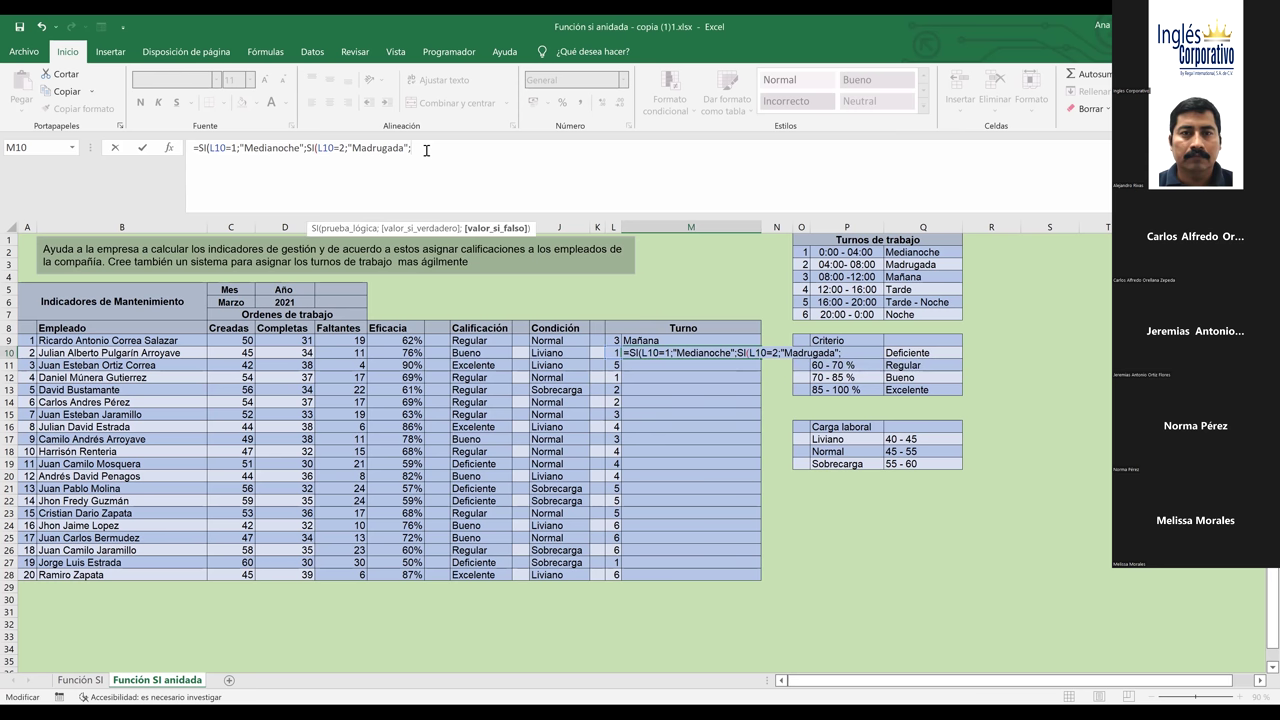
{"action": "type", "text": "si"}
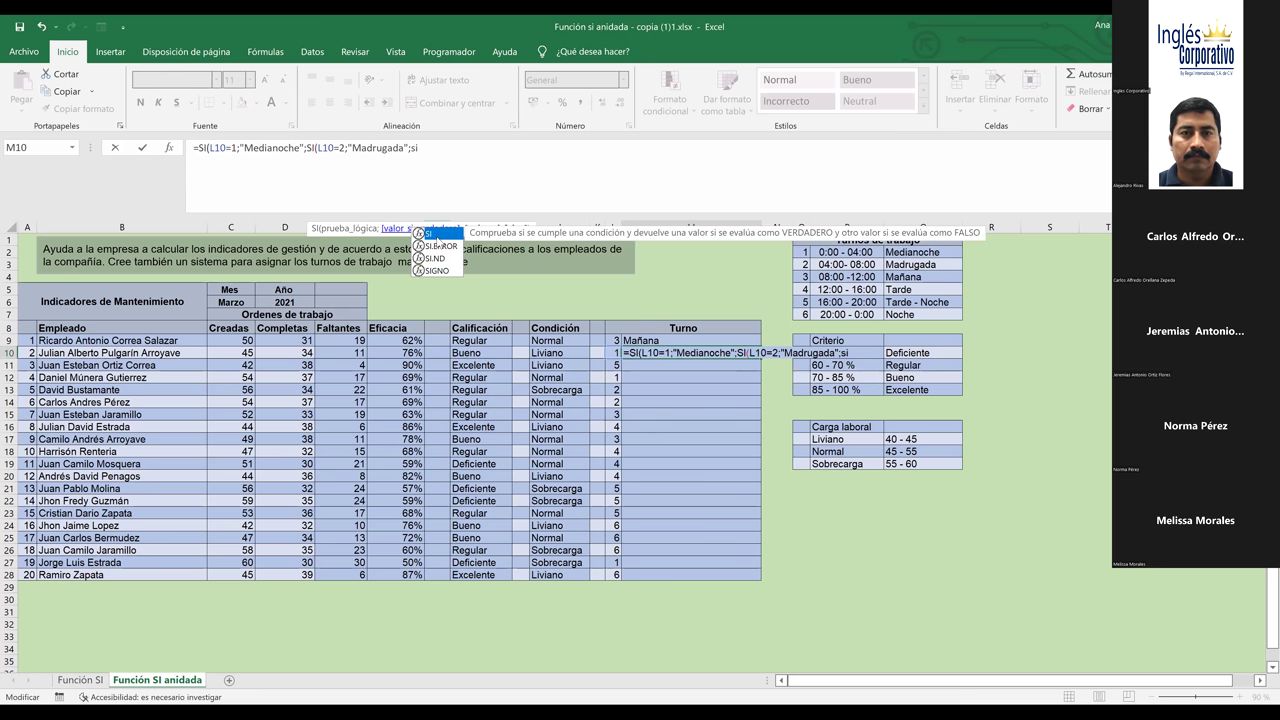
{"action": "double_click", "coordinate": [437, 236]}
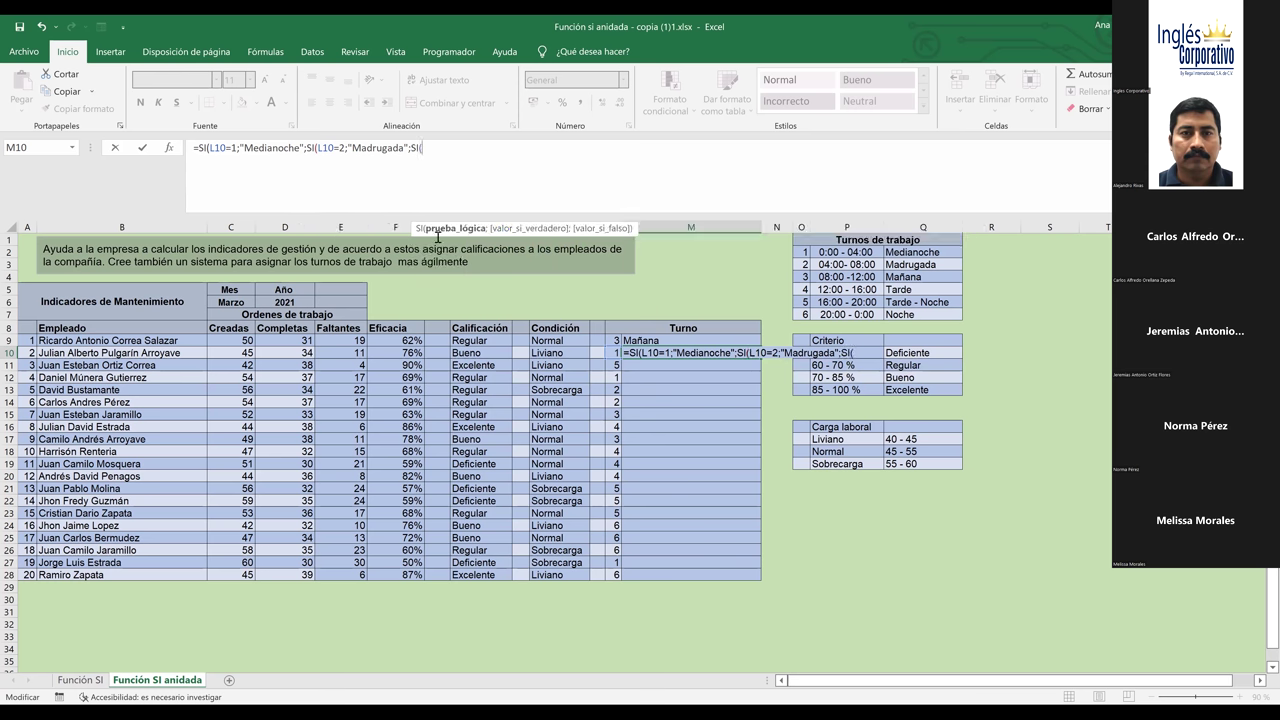
{"action": "left_click", "coordinate": [612, 354]}
{"action": "type", "text": "=3;"}
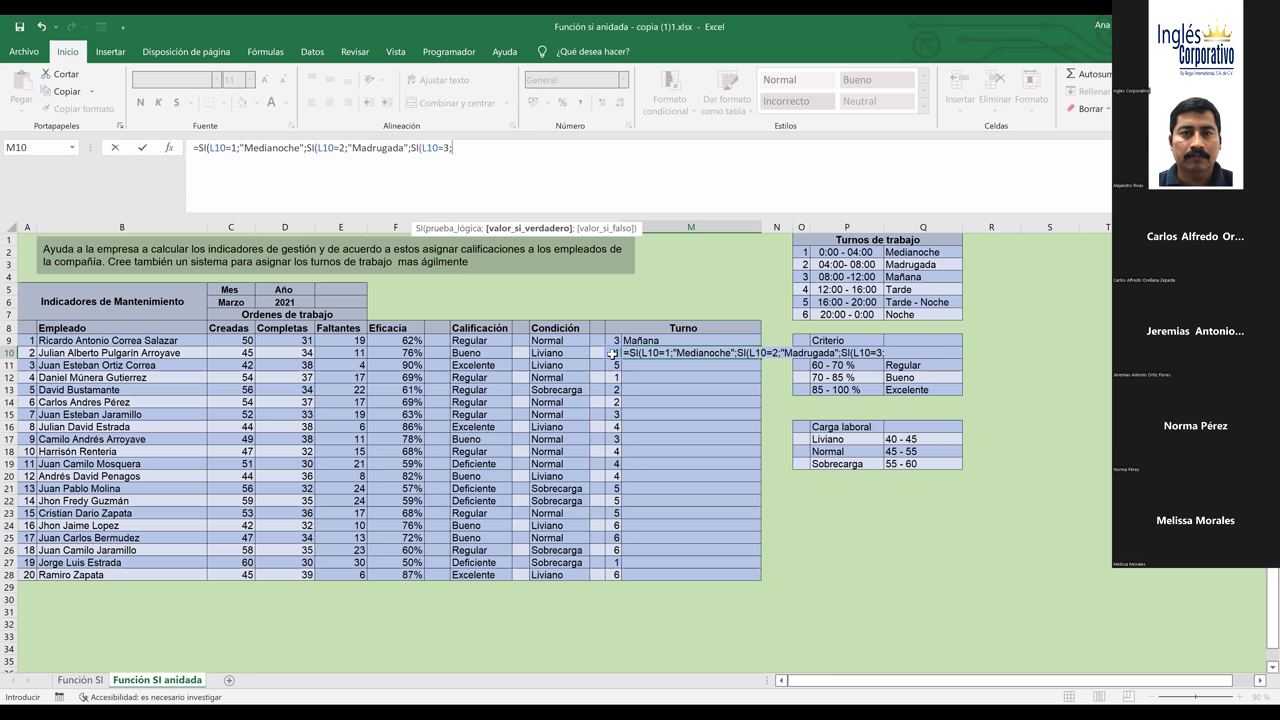
{"action": "type", "text": "\"Ma"}
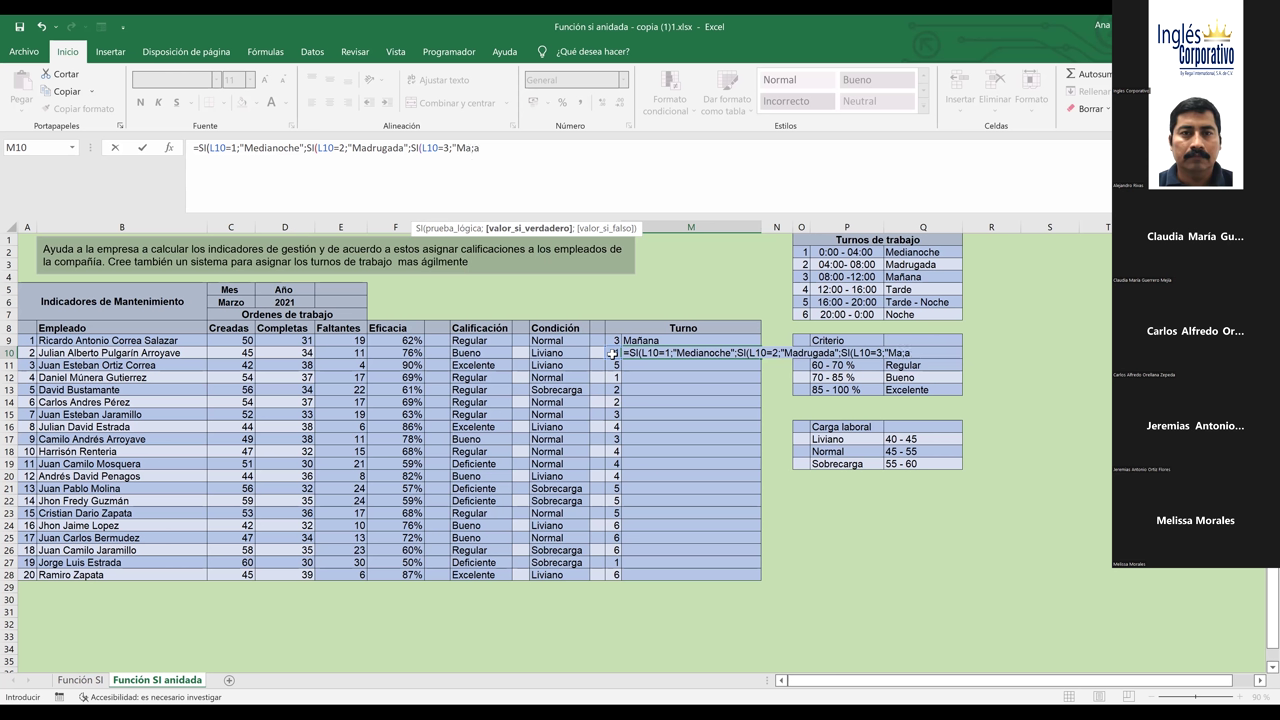
{"action": "type", "text": "nana"}
{"action": "key", "text": "BackSpace"}
{"action": "key", "text": "BackSpace"}
{"action": "key", "text": "BackSpace"}
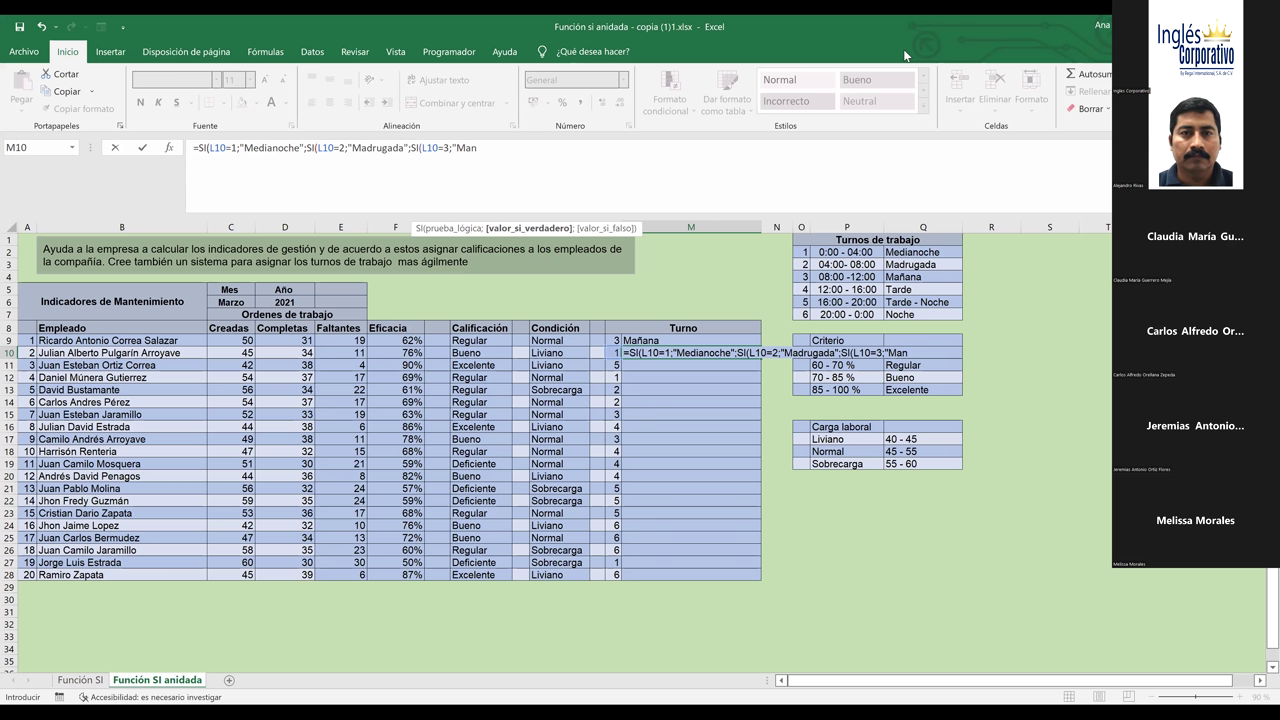
{"action": "type", "text": "ana\";"}
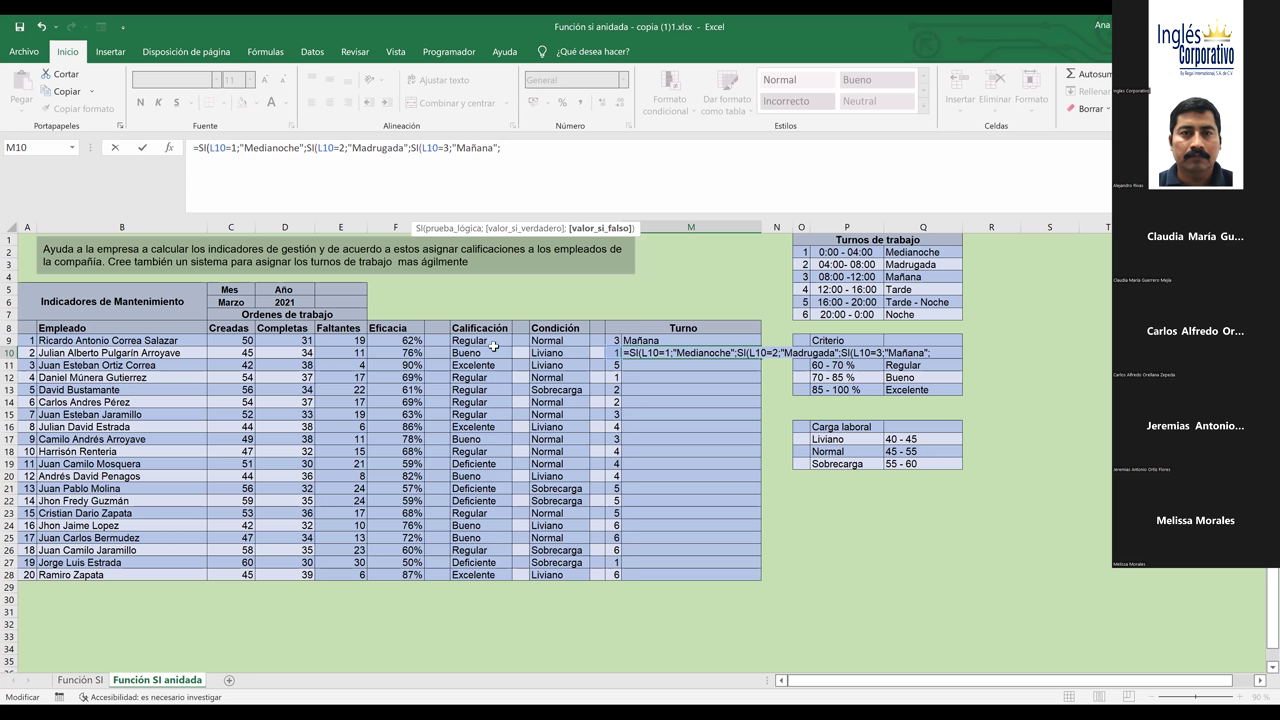
Nest a fourth SI in the M10 formula with the condition L10=4 and the result "Tarde"
{"action": "type", "text": "SI("}
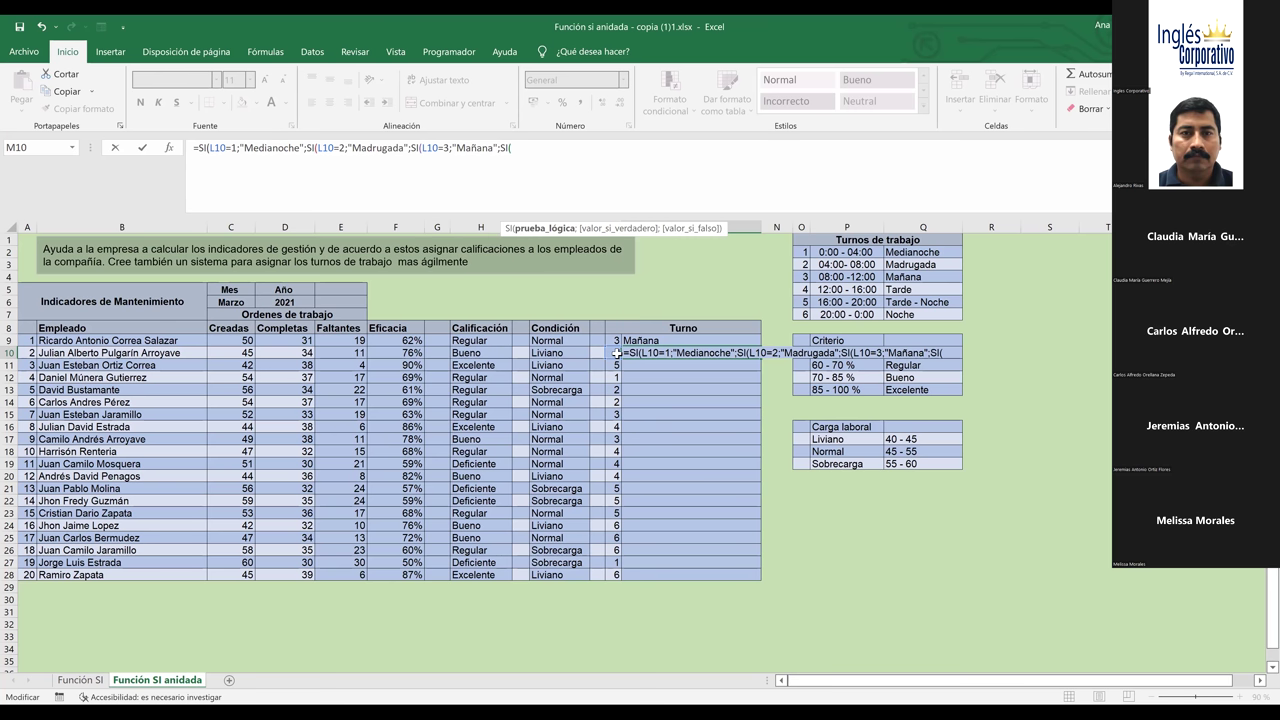
{"action": "left_click", "coordinate": [617, 353]}
{"action": "type", "text": "="}
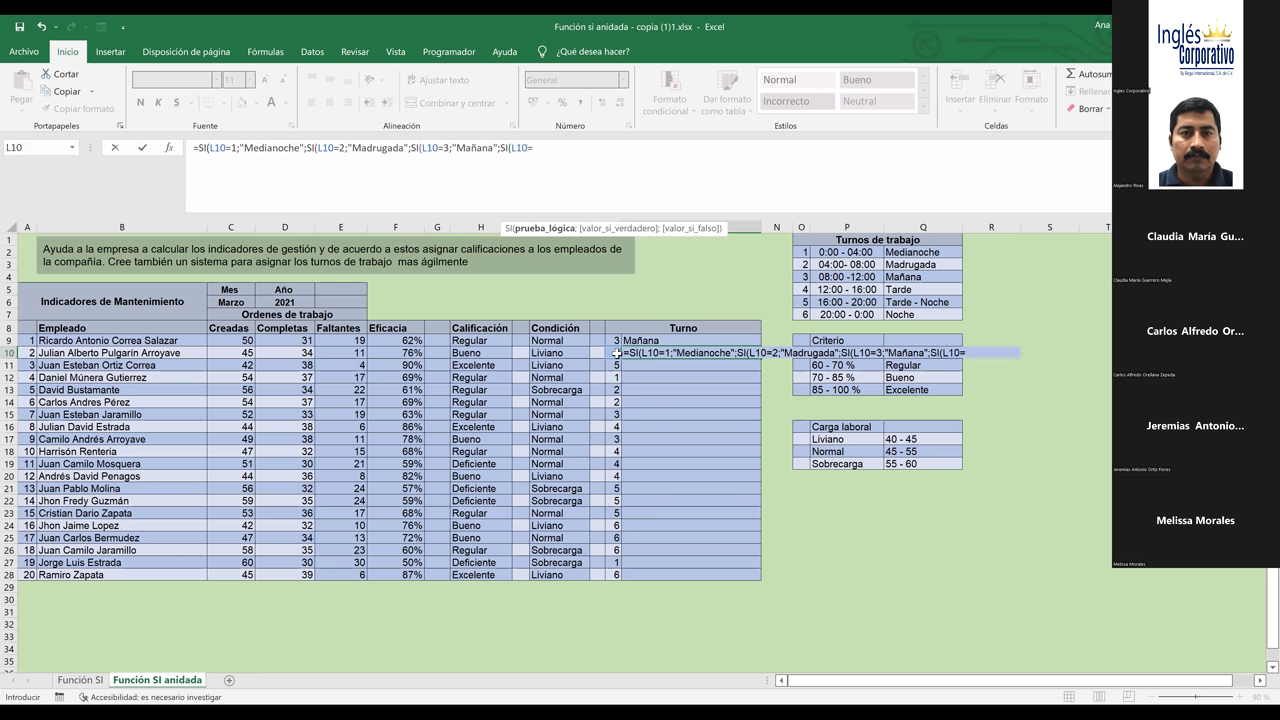
{"action": "type", "text": "4Ñ"}
{"action": "key", "text": "BackSpace"}
{"action": "type", "text": ";"}
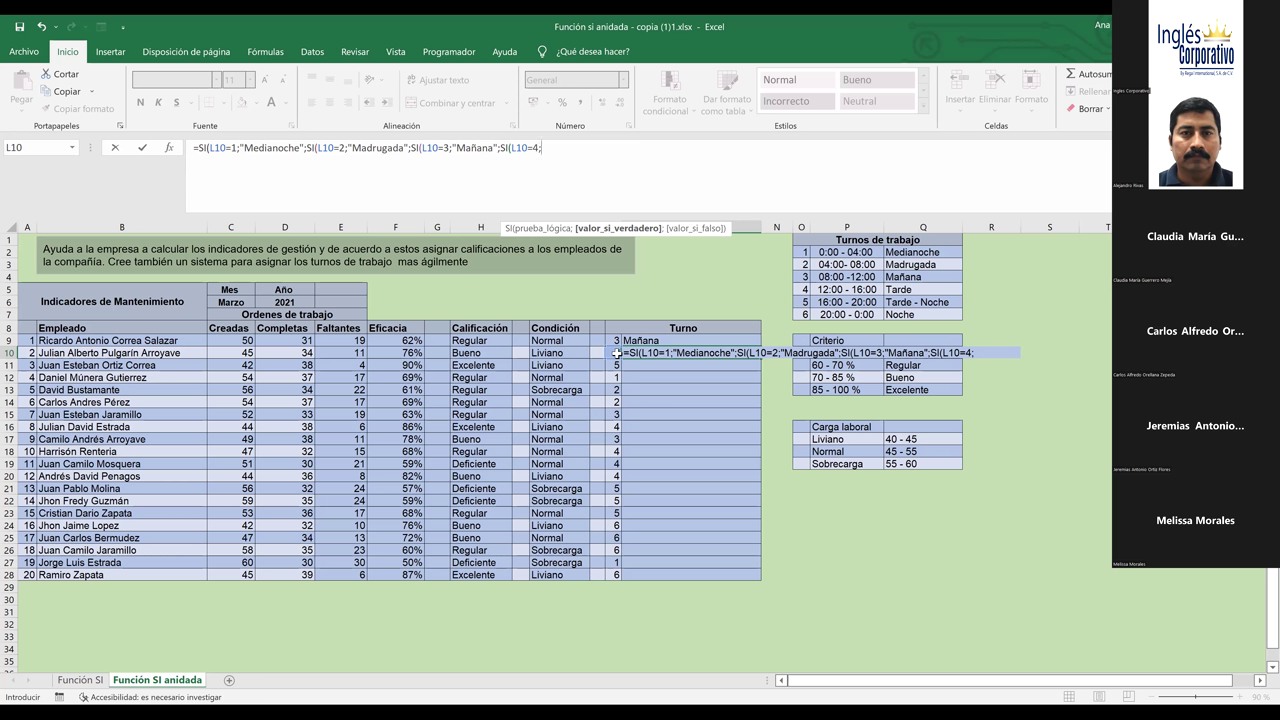
{"action": "type", "text": "\"Tarde"}
{"action": "type", "text": "\";"}
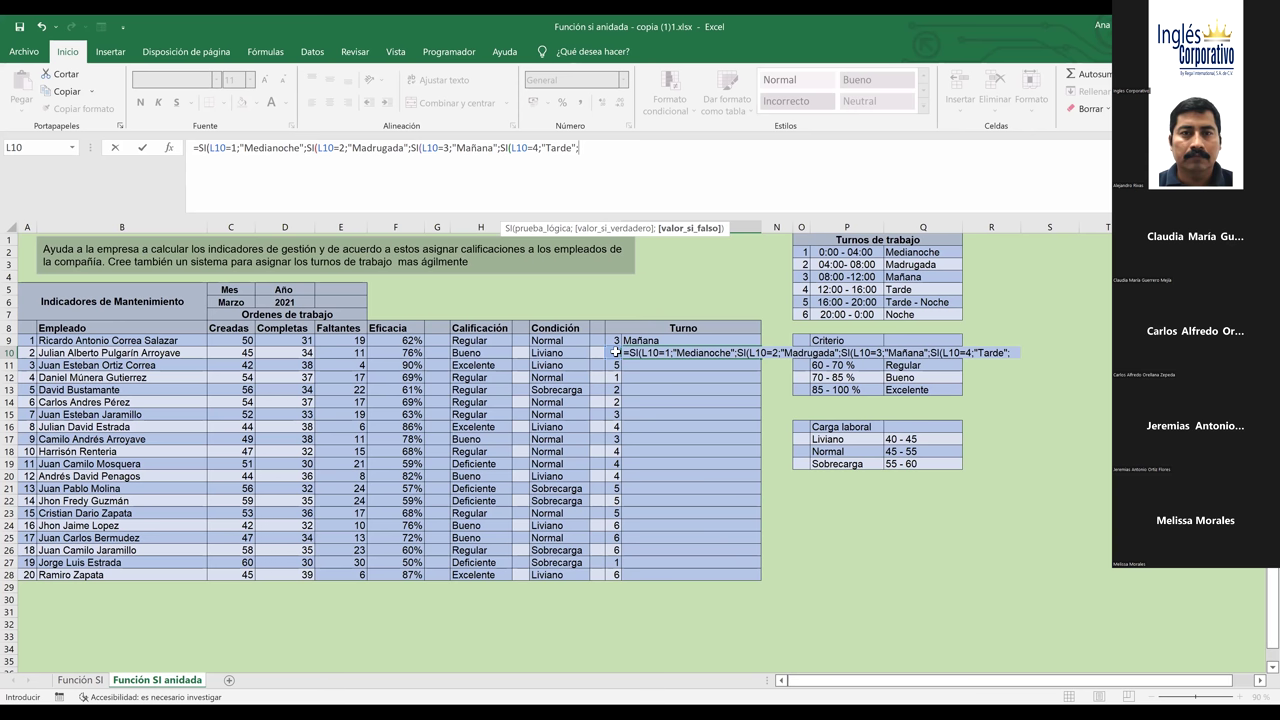
Nest a fifth SI in the M10 formula with the condition L10=5 and the result "Tarde-Noche"
{"action": "type", "text": "SI(L10=5"}
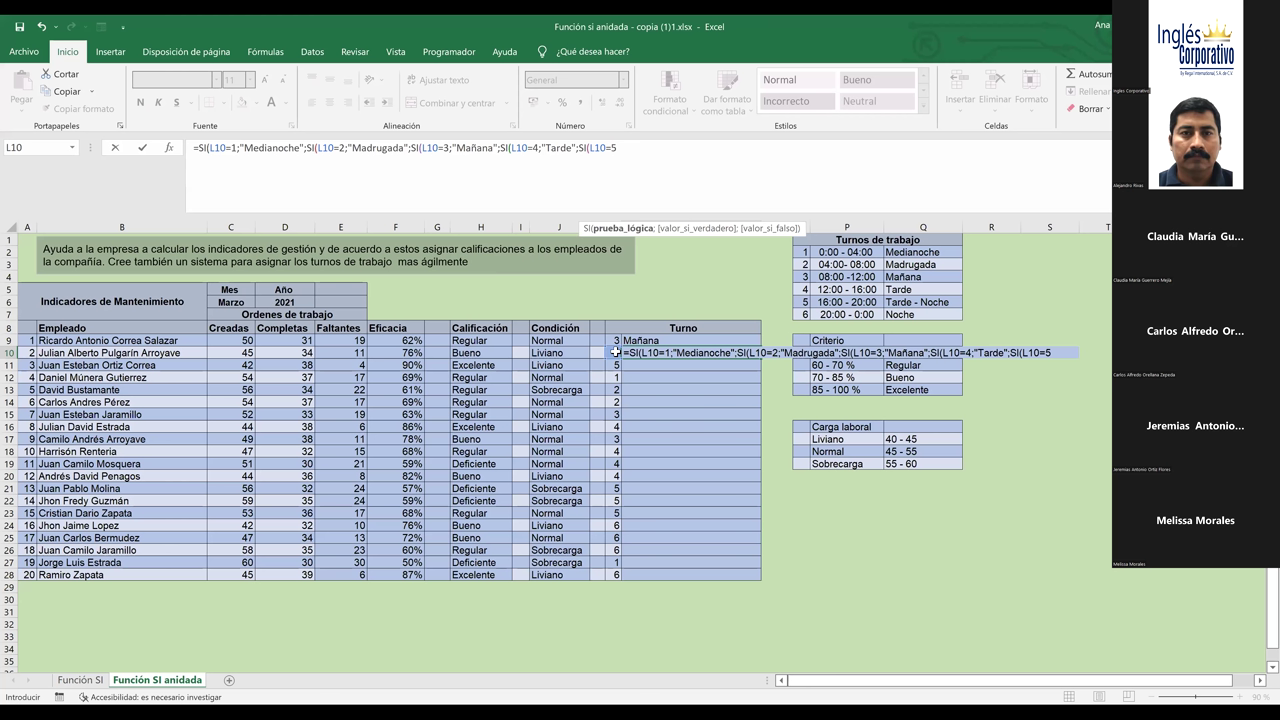
{"action": "type", "text": ";\"Tarde-"}
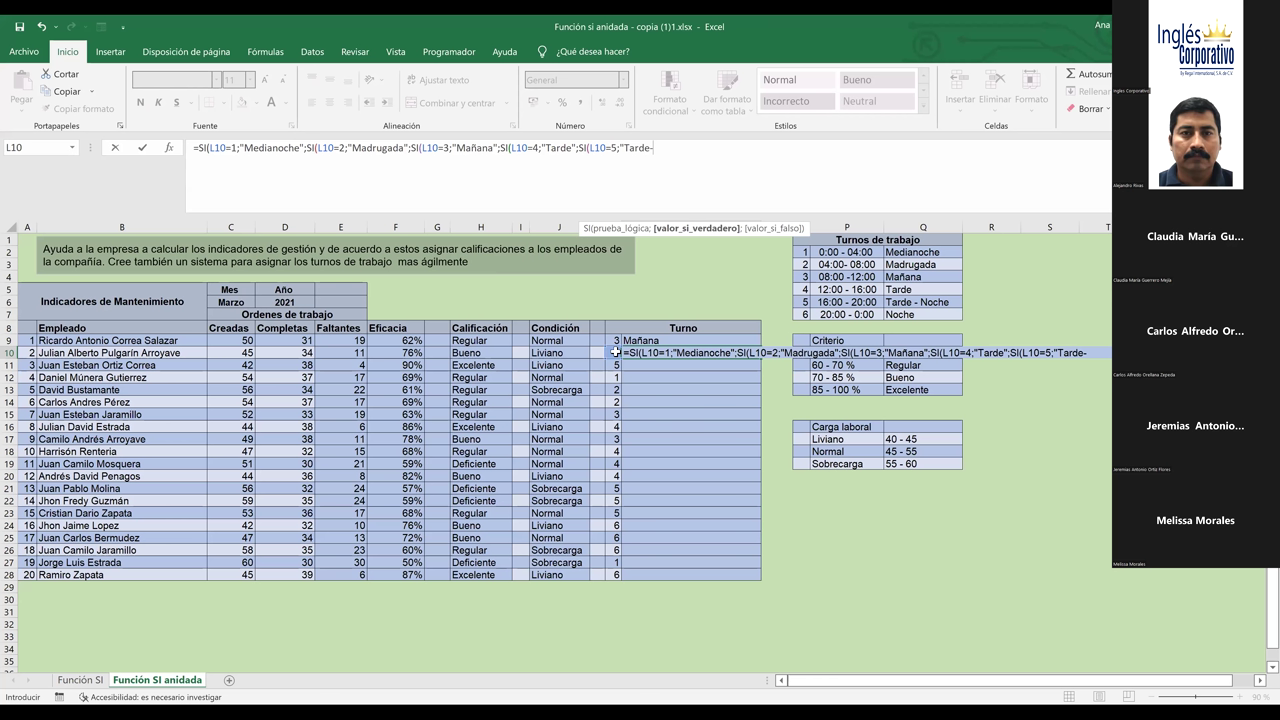
{"action": "type", "text": "Noche\";"}
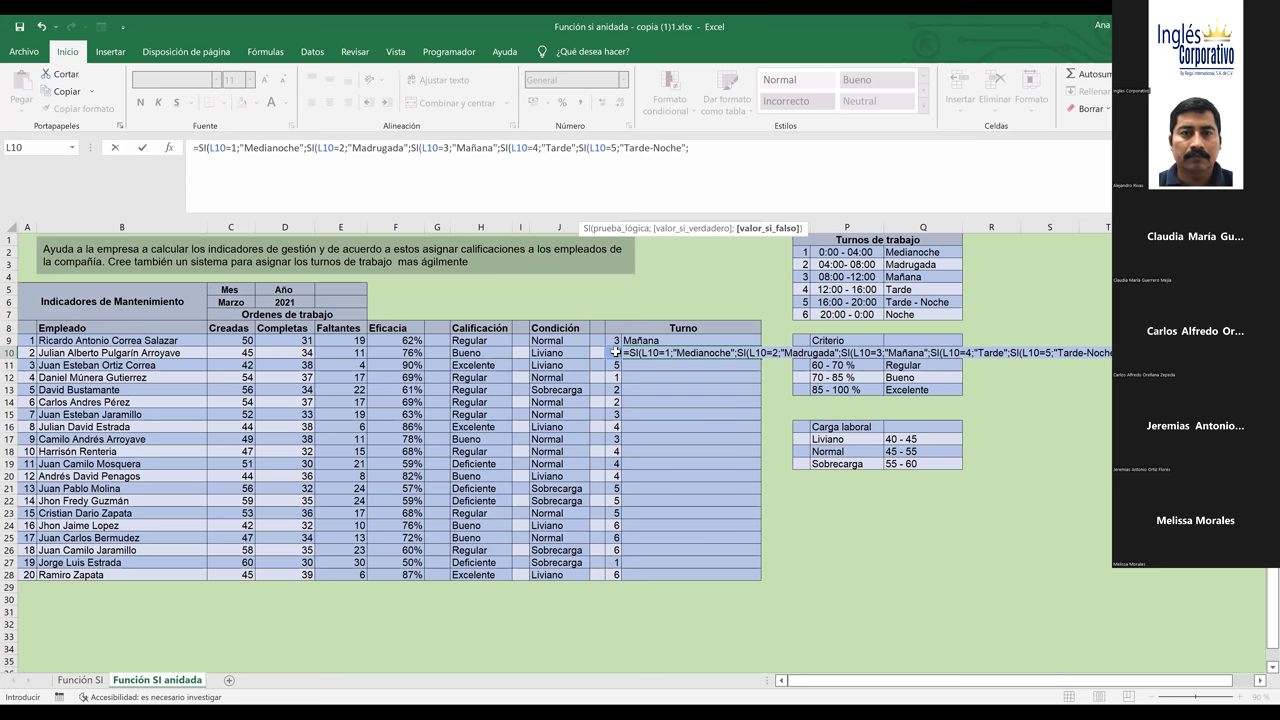
Nest a sixth SI with the condition L10=6 and the result "Noche", close all six SI functions, and enter the M10 formula
{"action": "type", "text": "si"}
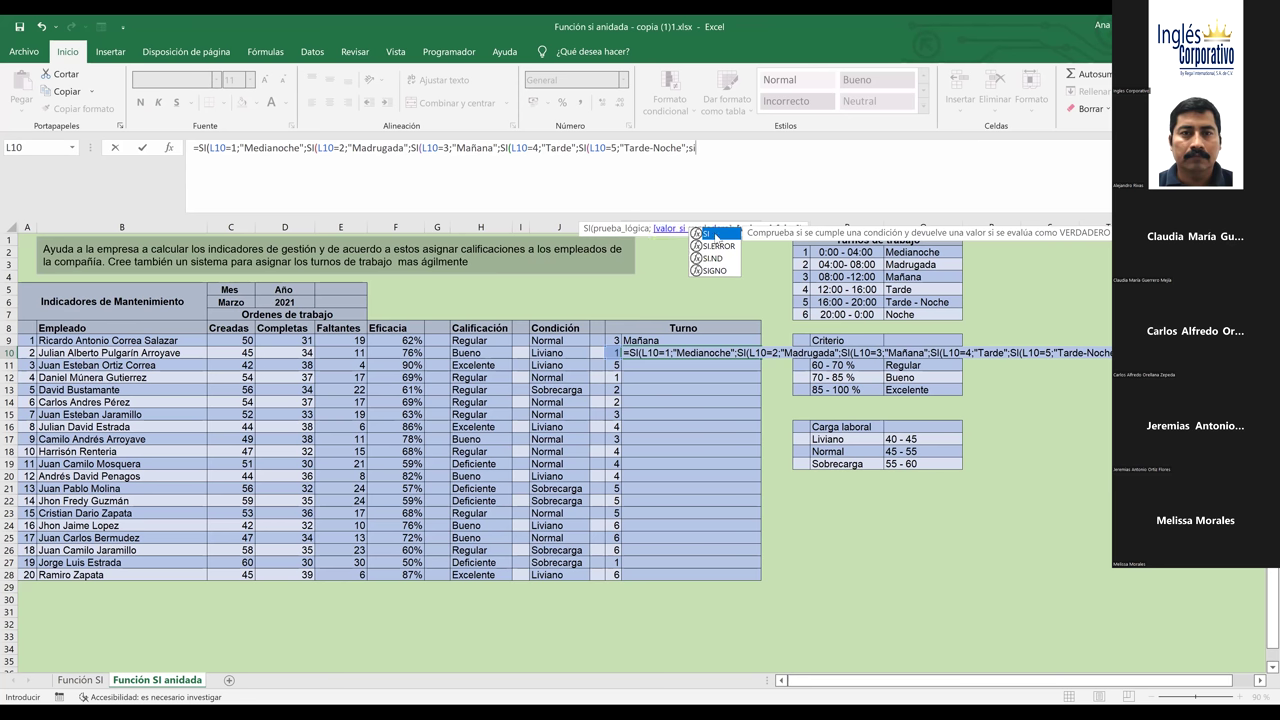
{"action": "double_click", "coordinate": [716, 238]}
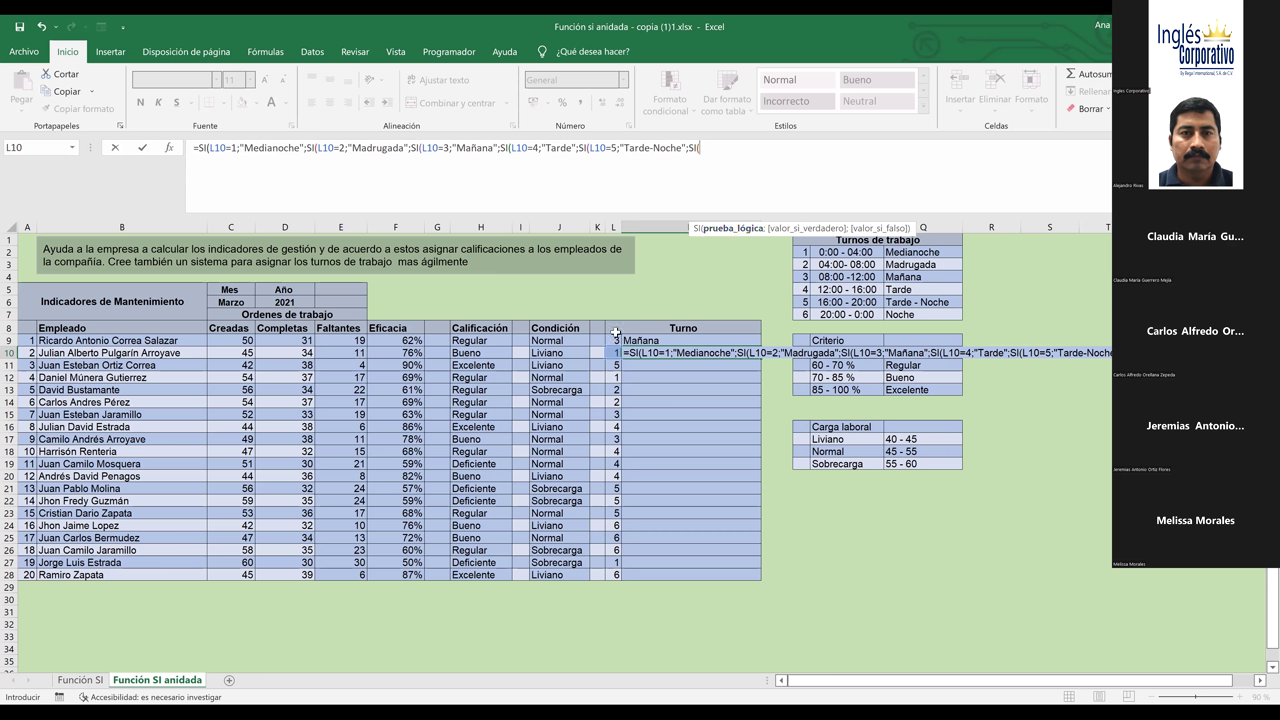
{"action": "left_click", "coordinate": [612, 352]}
{"action": "type", "text": "=6;\""}
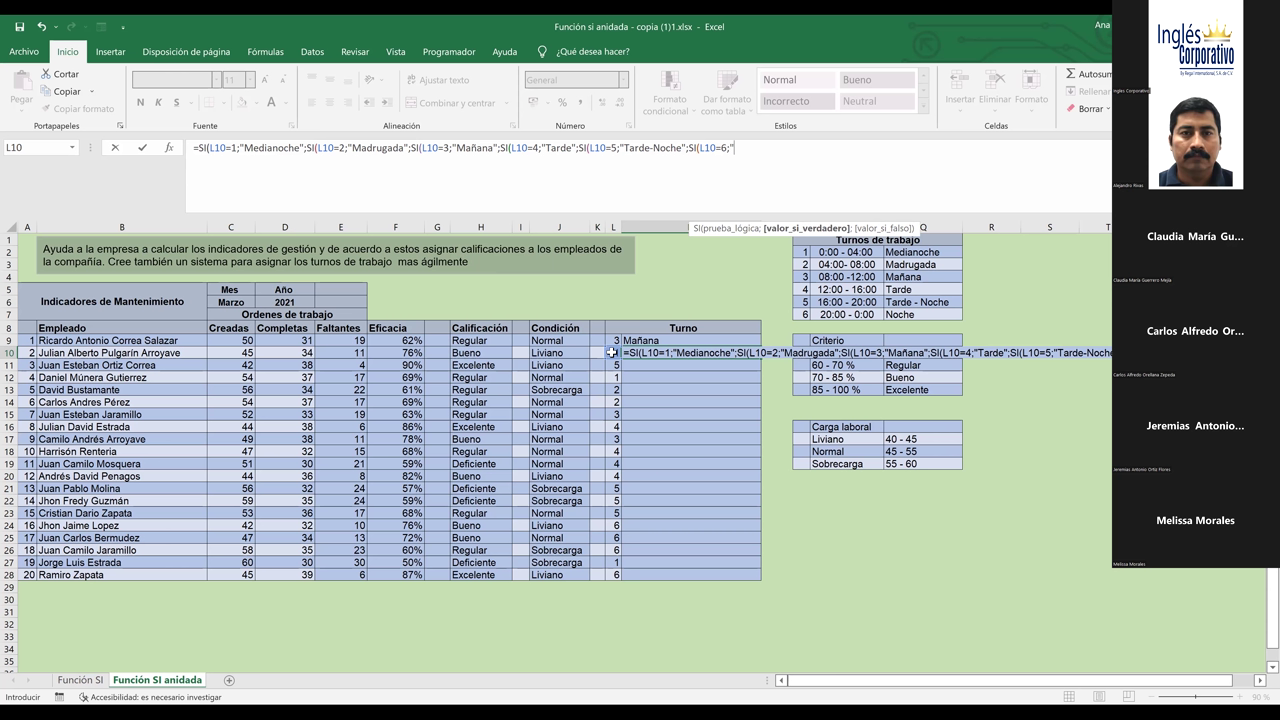
{"action": "type", "text": "Noche"}
{"action": "type", "text": "))))))"}
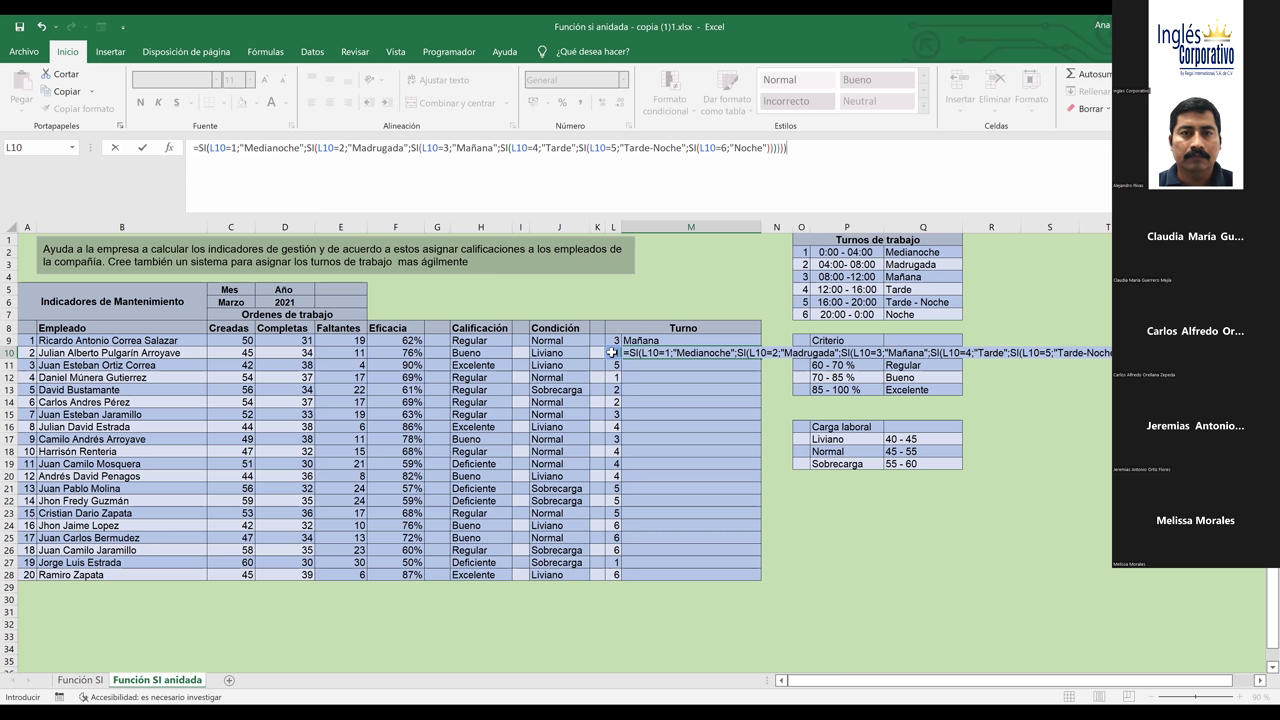
{"action": "key", "text": "Return"}
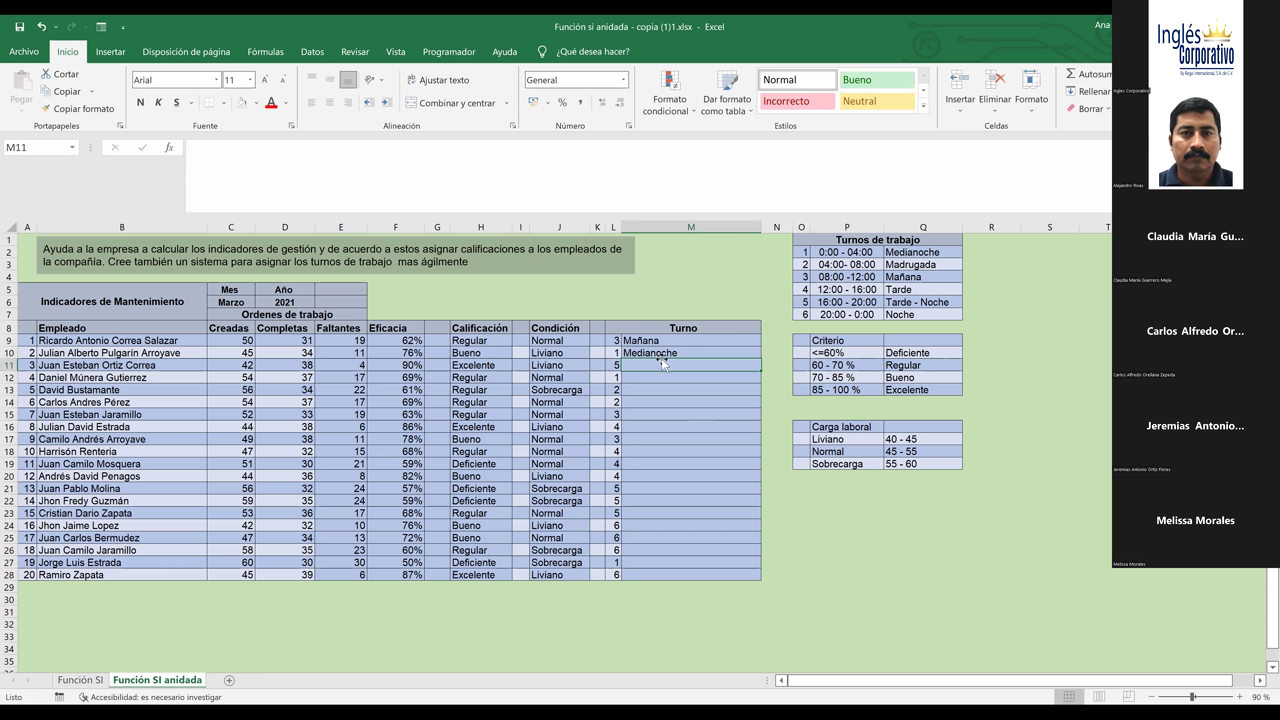
Compare the shift number in L10 with the Turnos de trabajo table, and fill the Turno formula from M10 down to M28
{"action": "left_click", "coordinate": [614, 352]}
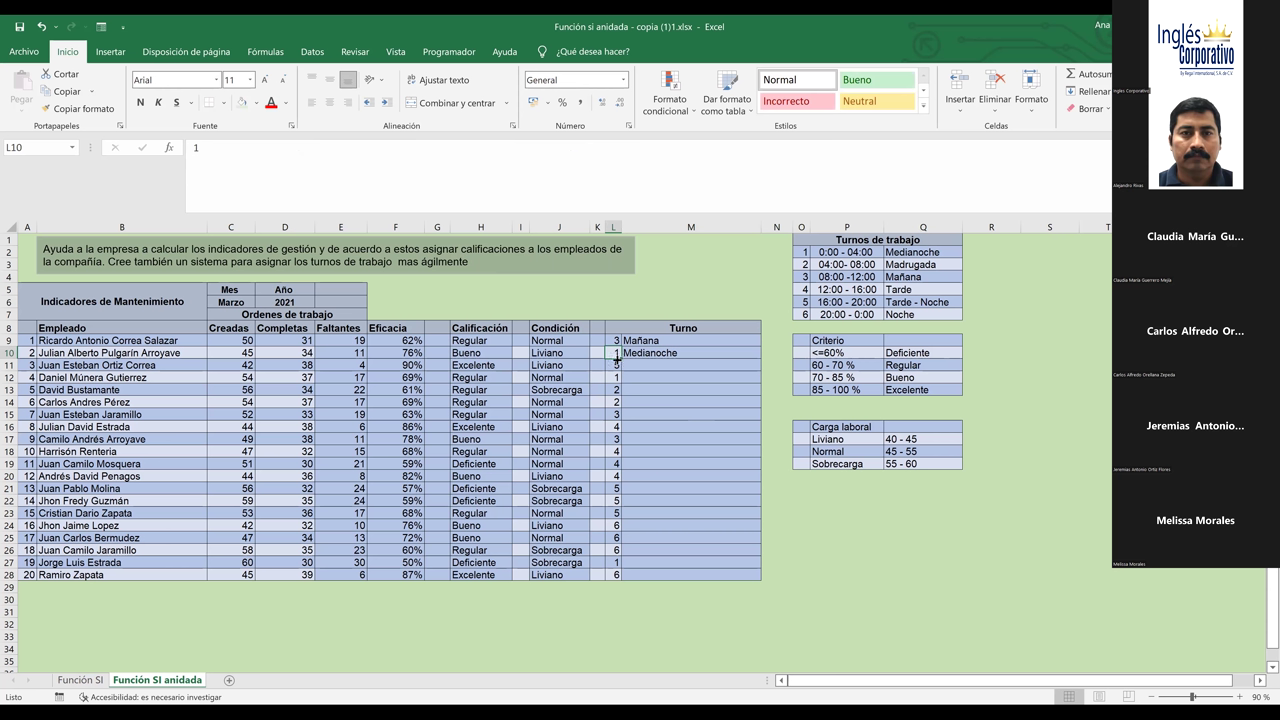
{"action": "left_click_drag", "start_coordinate": [806, 239], "coordinate": [870, 314]}
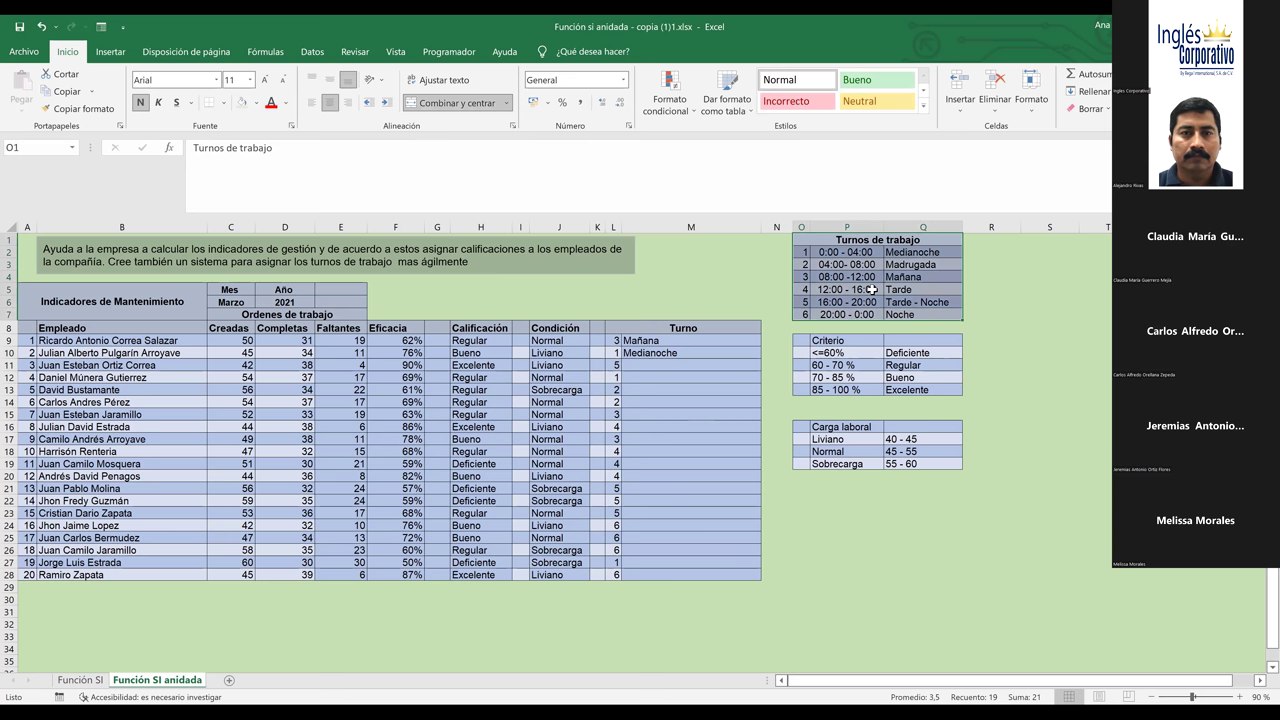
{"action": "left_click", "coordinate": [907, 255]}
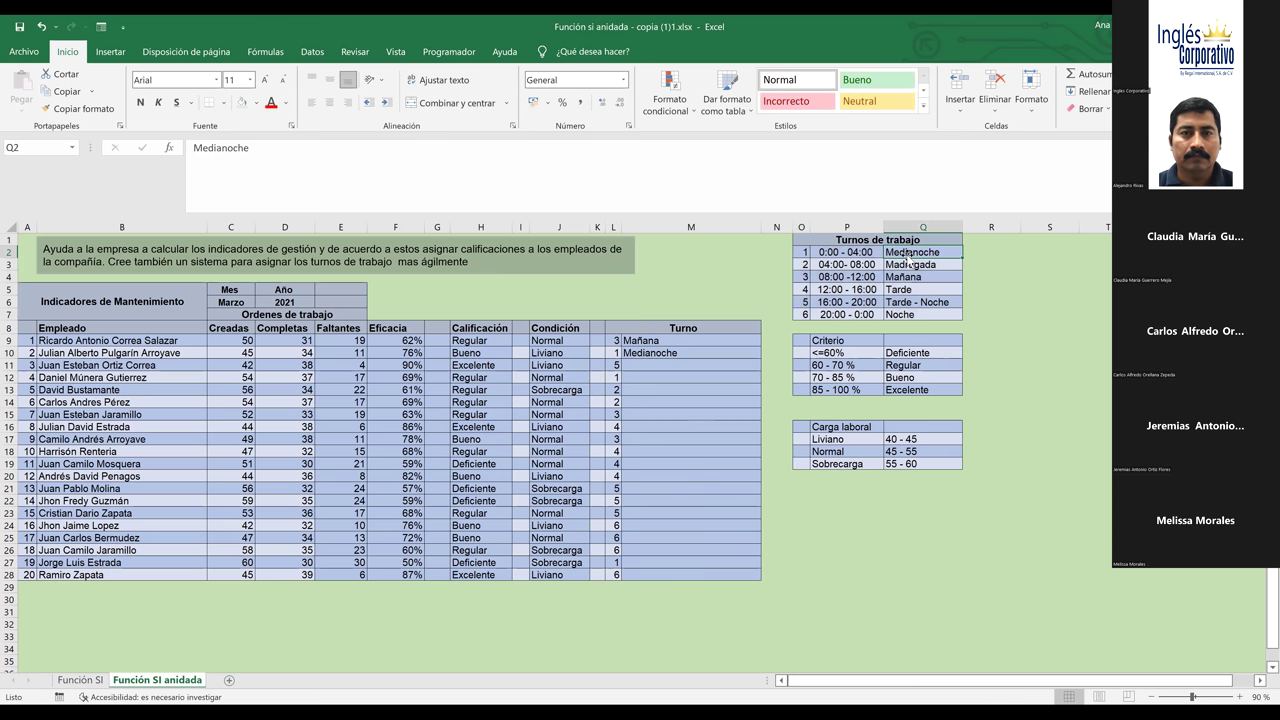
{"action": "left_click", "coordinate": [690, 354]}
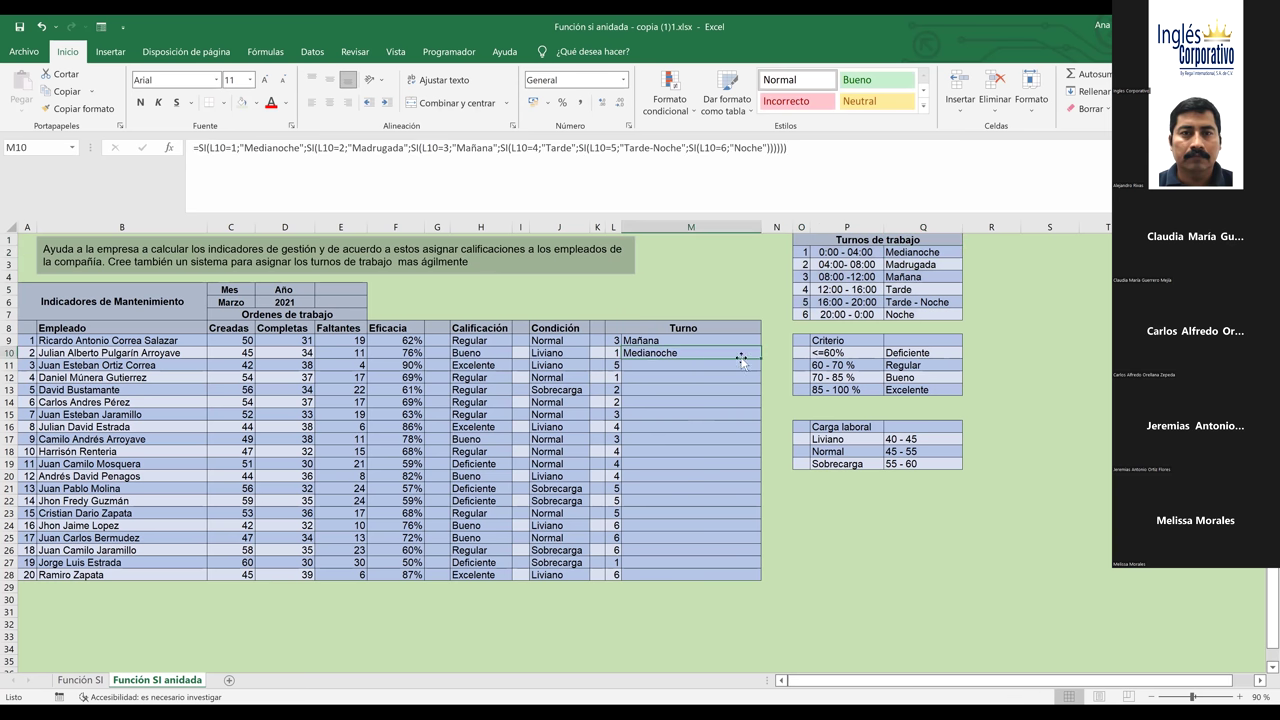
{"action": "left_click_drag", "start_coordinate": [761, 357], "coordinate": [743, 579]}
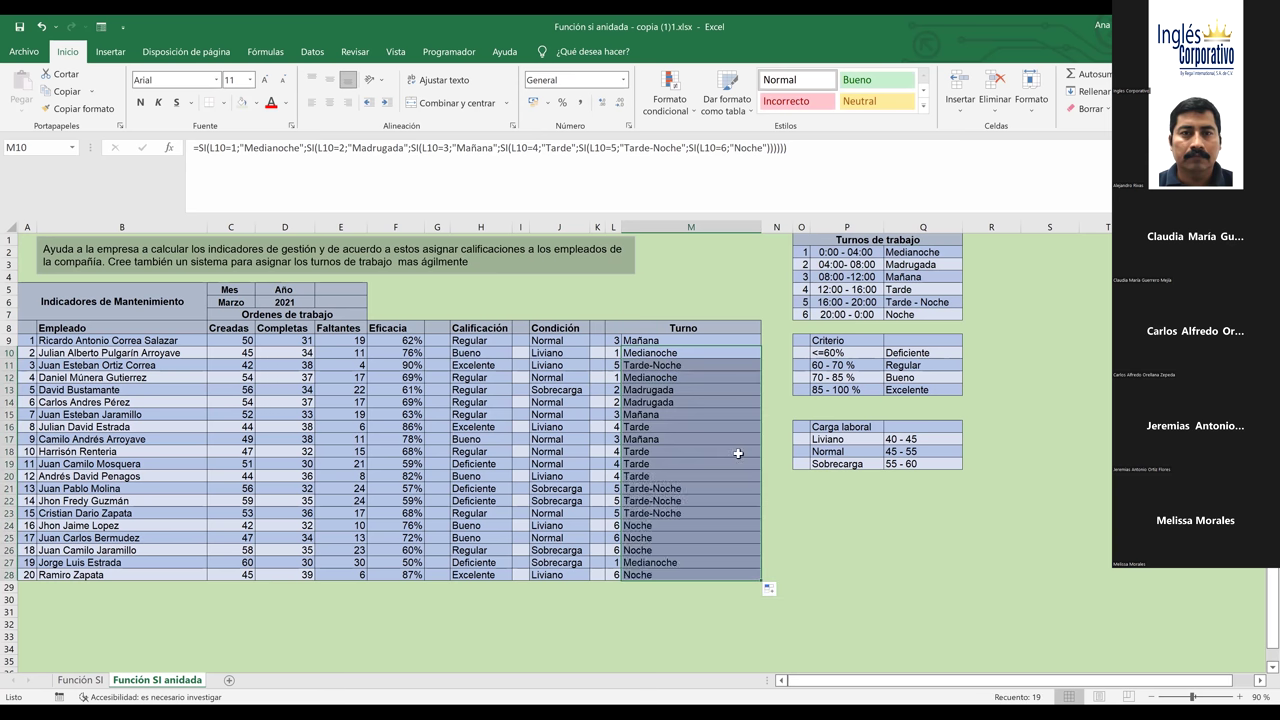
Check the filled Turno results in rows 11, 13 and 25 against their shift numbers and the Turnos de trabajo table
{"action": "left_click", "coordinate": [678, 367]}
{"action": "left_click", "coordinate": [919, 302]}
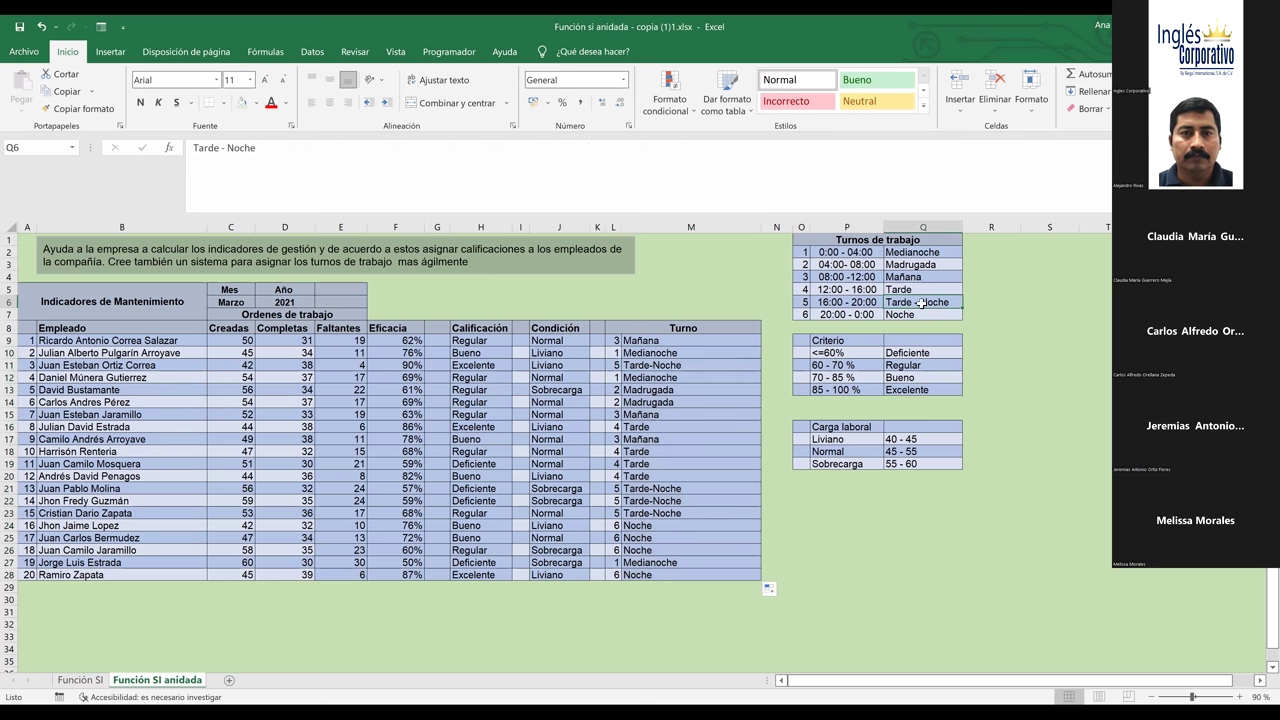
{"action": "left_click", "coordinate": [664, 368]}
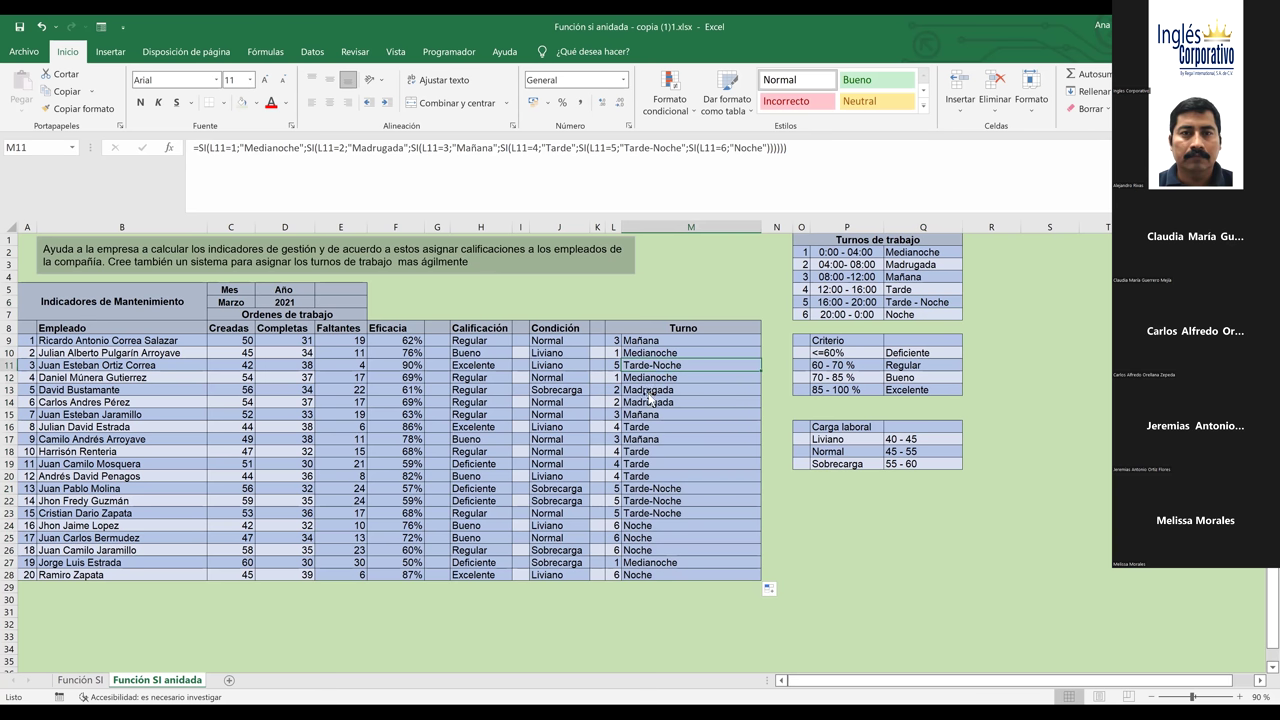
{"action": "key", "text": "Down"}
{"action": "key", "text": "Down"}
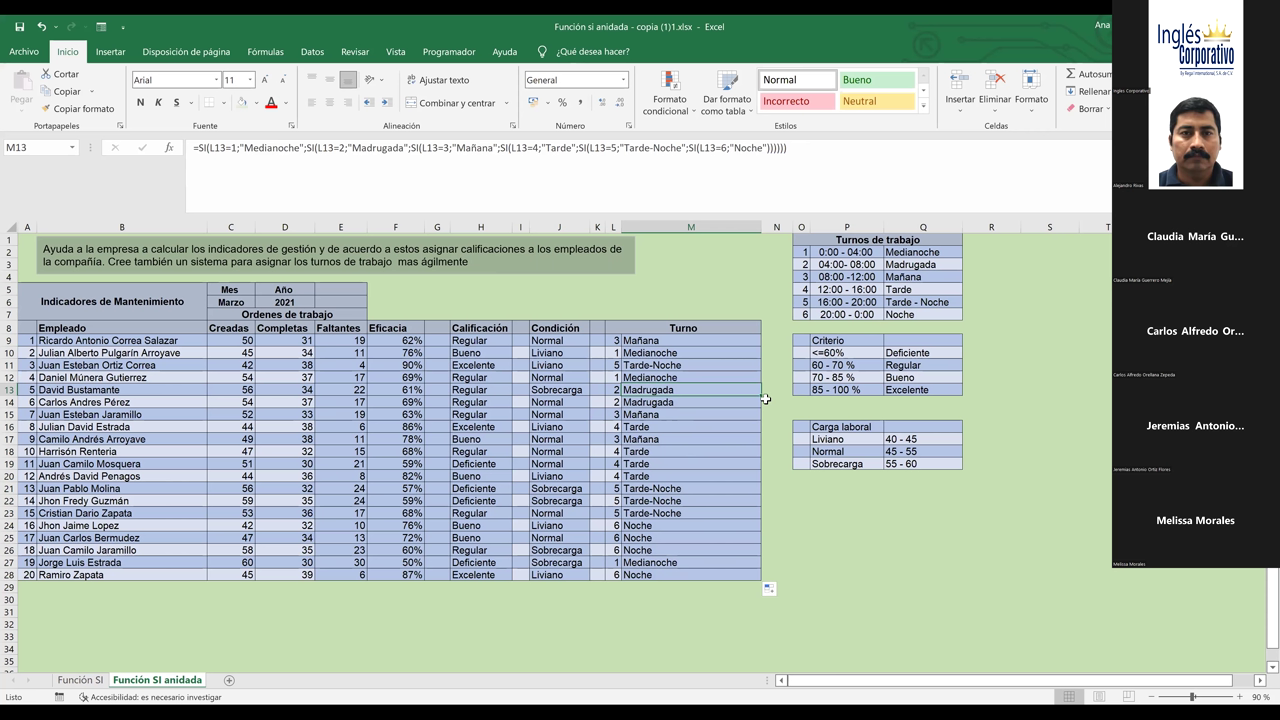
{"action": "left_click", "coordinate": [641, 535]}
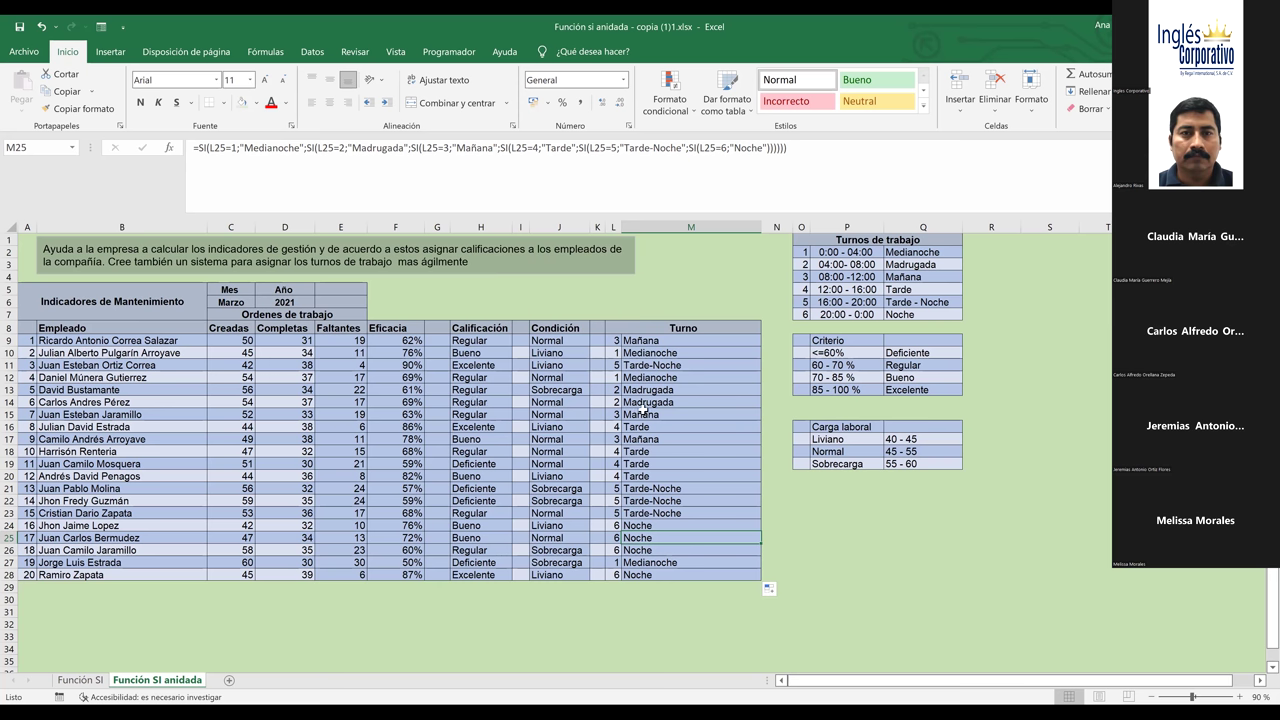
Examine the nested SI formula in J14 of the Condición column
{"action": "key", "text": "Up"}
{"action": "key", "text": "Up"}
{"action": "key", "text": "Up"}
{"action": "key", "text": "Up"}
{"action": "key", "text": "Up"}
{"action": "key", "text": "Up"}
{"action": "key", "text": "Up"}
{"action": "key", "text": "Up"}
{"action": "key", "text": "Up"}
{"action": "key", "text": "Up"}
{"action": "key", "text": "Up"}
{"action": "key", "text": "Left"}
{"action": "key", "text": "Left"}
{"action": "key", "text": "Left"}
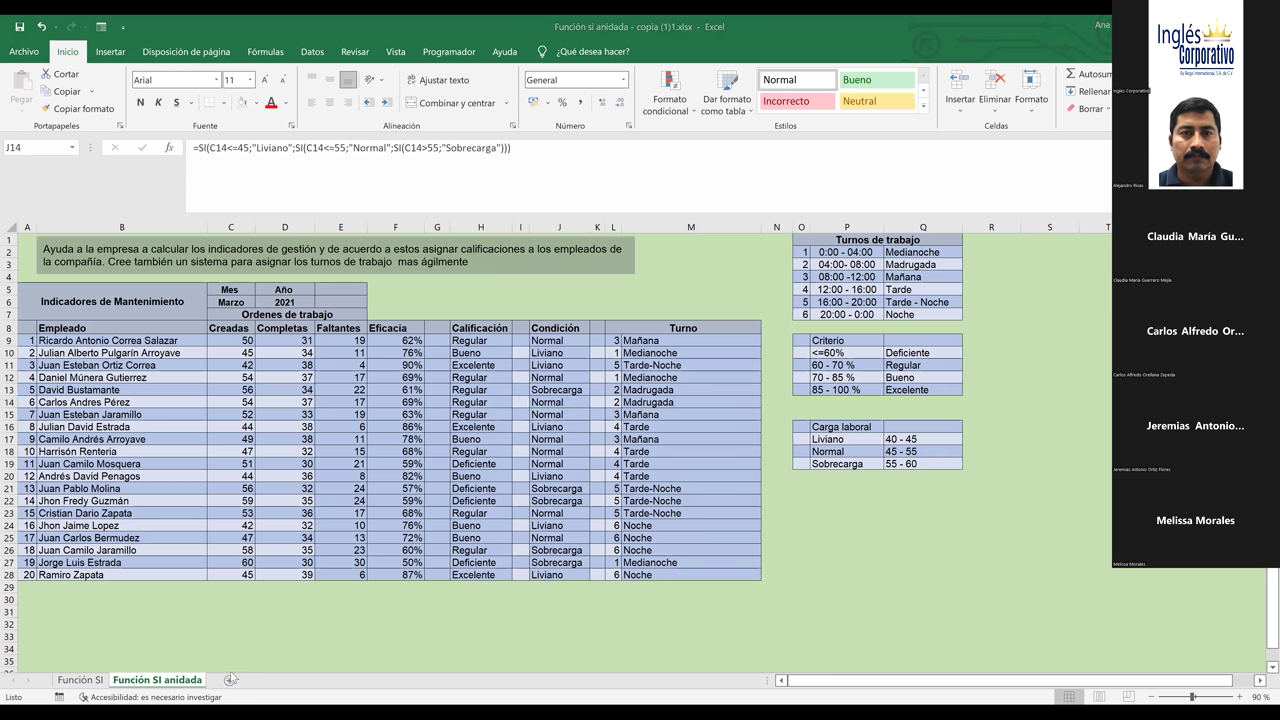
{"action": "left_click", "coordinate": [132, 681]}
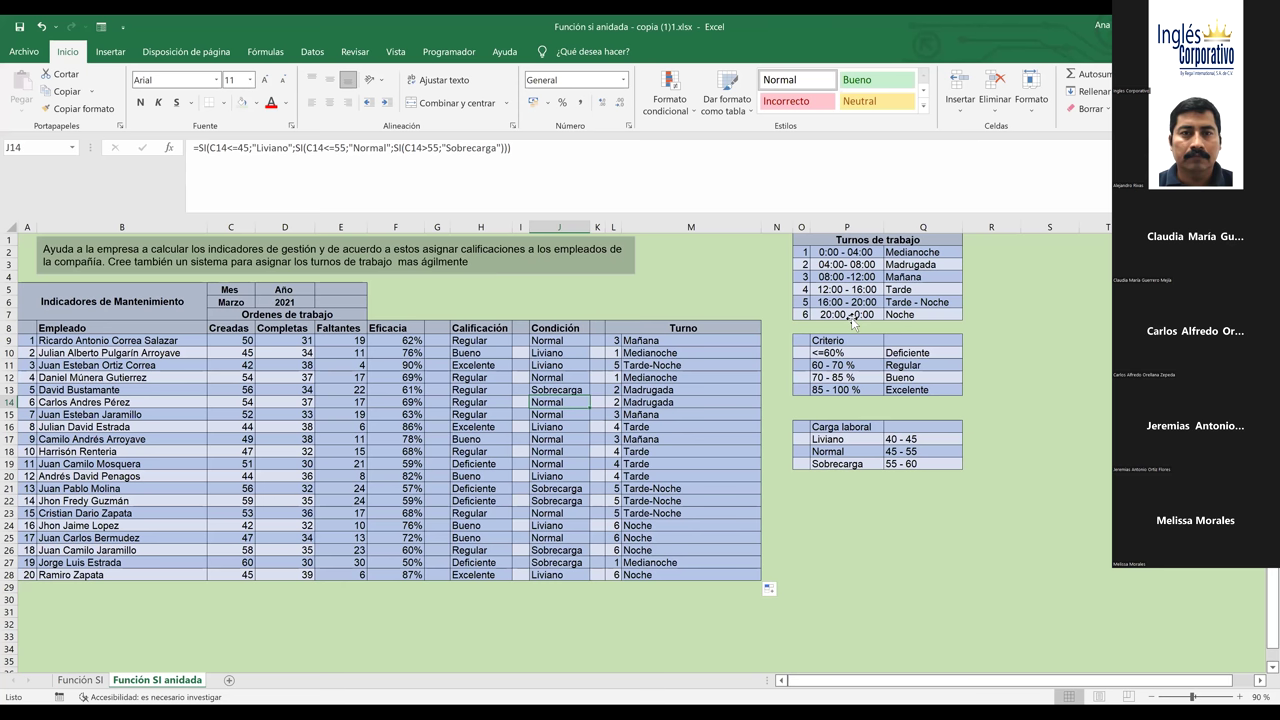
Review the Turnos de trabajo and Criterio reference tables beside the employee data
{"action": "left_click_drag", "start_coordinate": [877, 240], "coordinate": [853, 318]}
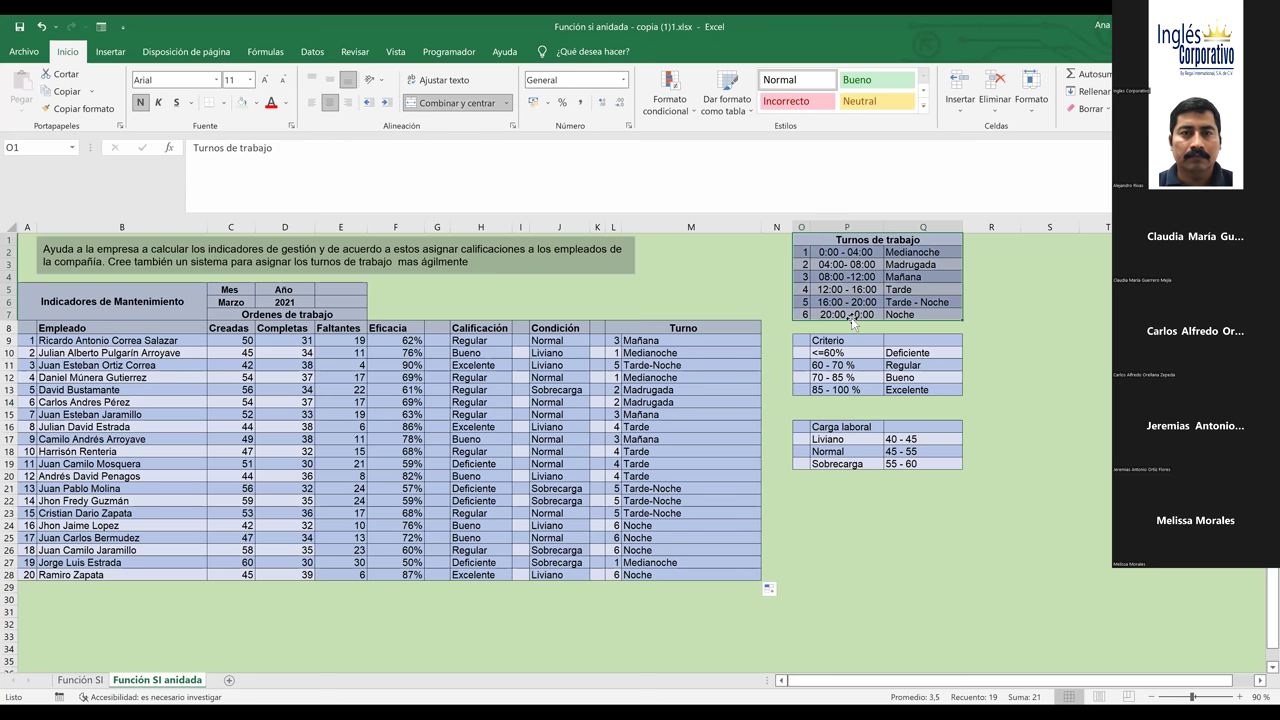
{"action": "left_click", "coordinate": [888, 378]}
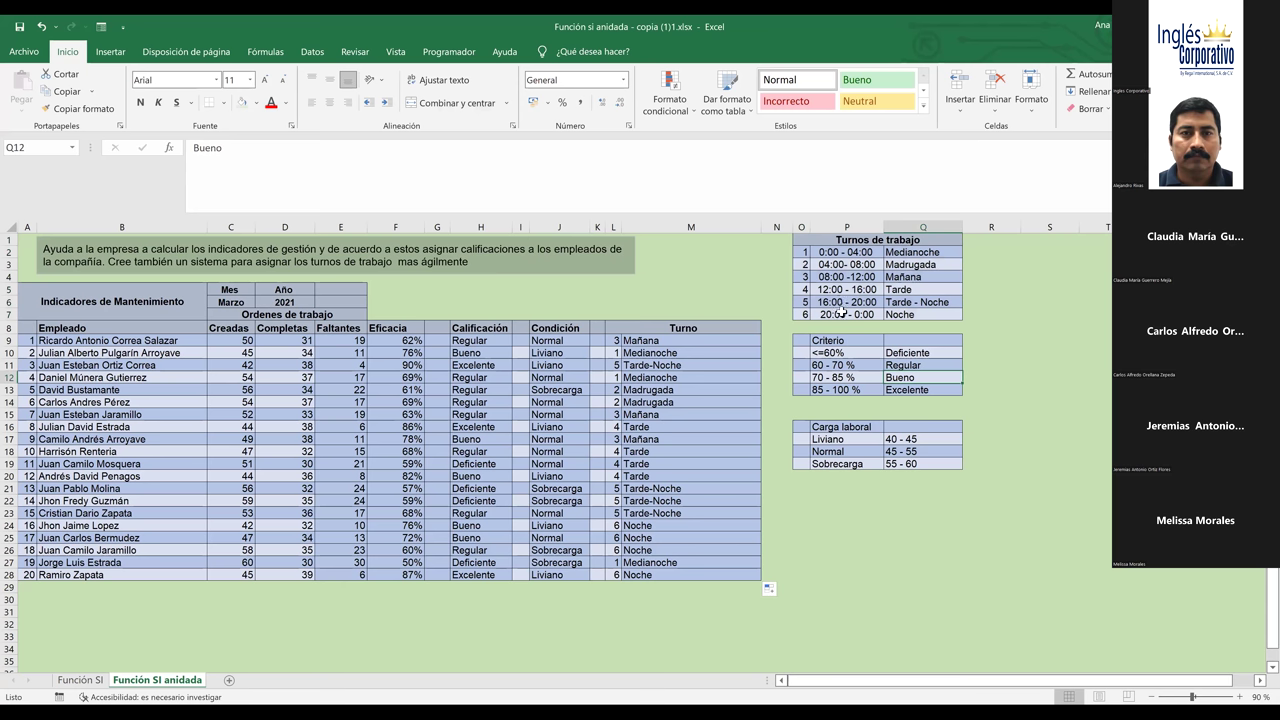
{"action": "key", "text": "ctrl+z"}
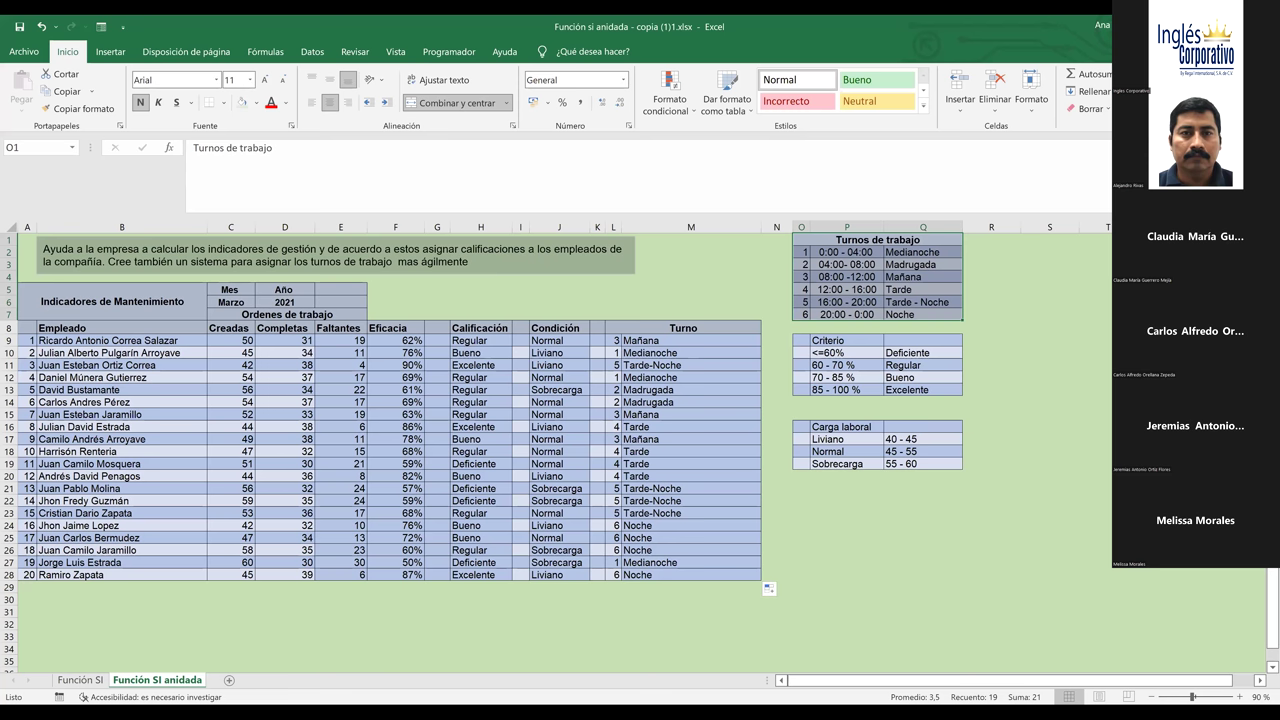
{"action": "left_click", "coordinate": [560, 300]}
{"action": "scroll", "coordinate": [640, 400], "scroll_direction": "down", "scroll_amount": 1}
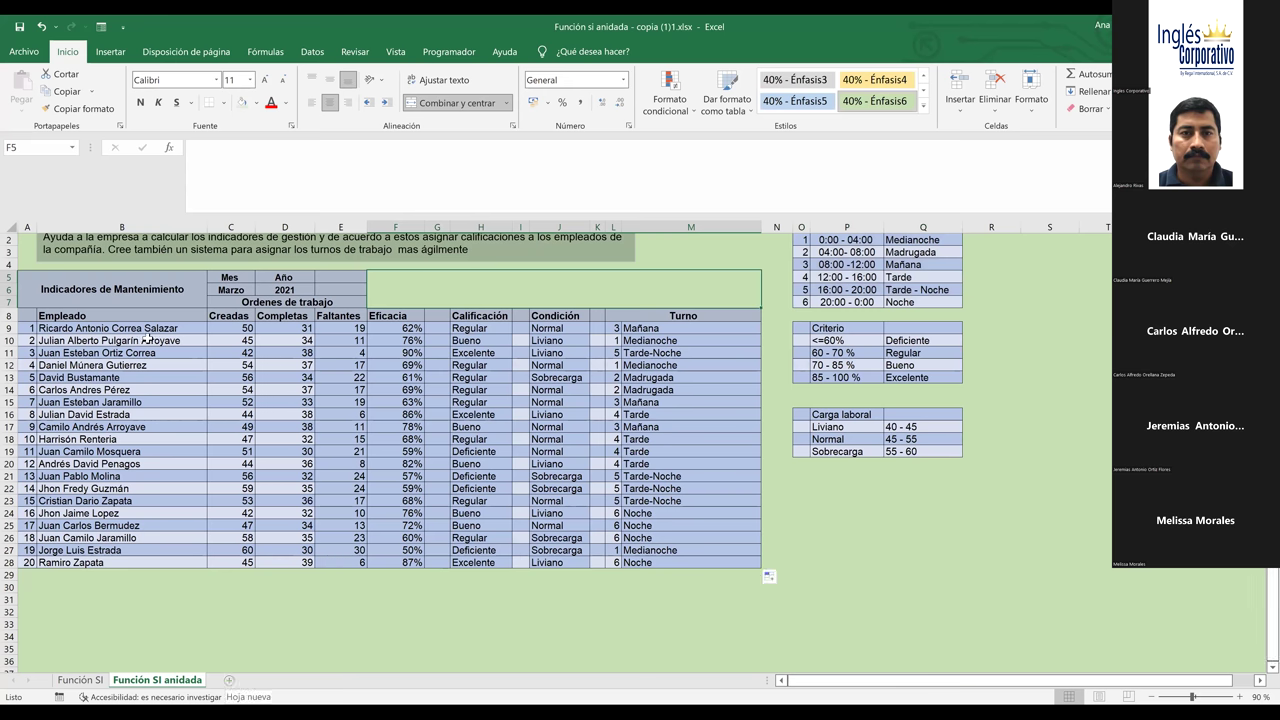
Add a new worksheet and enter the category "Menor de edad" in B3
{"action": "key", "text": "shift+F11"}
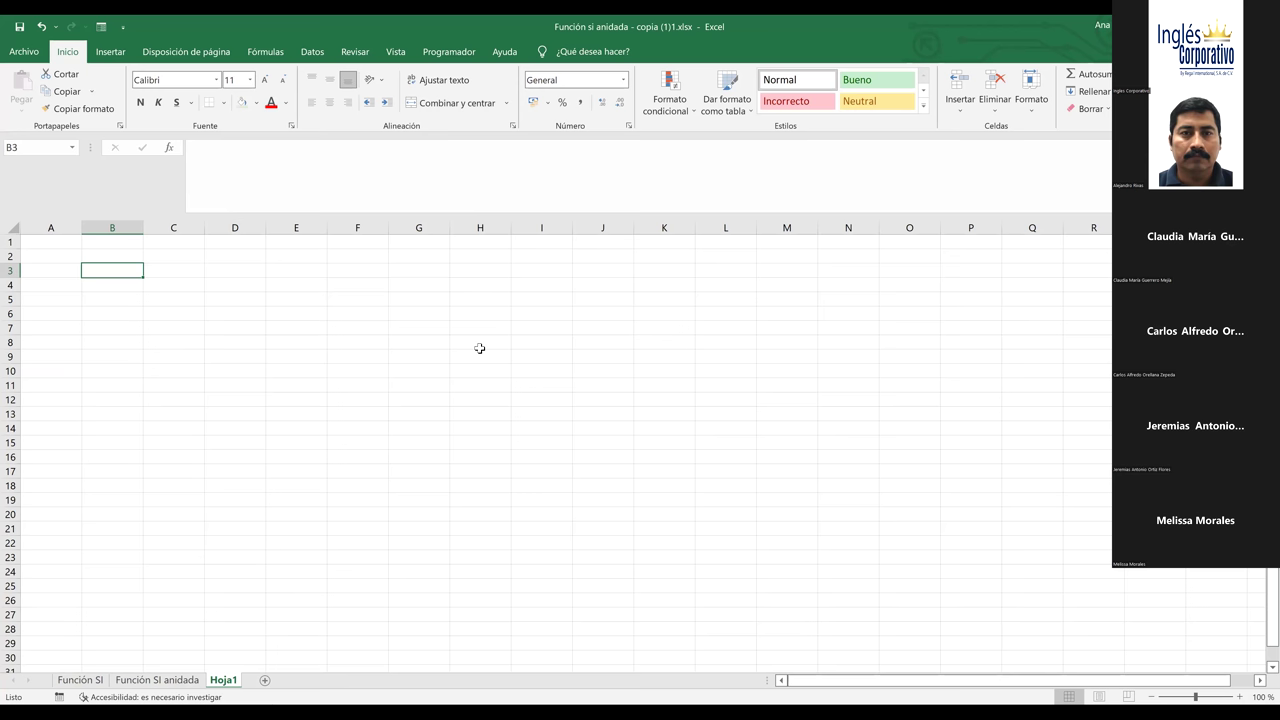
{"action": "type", "text": "MEno"}
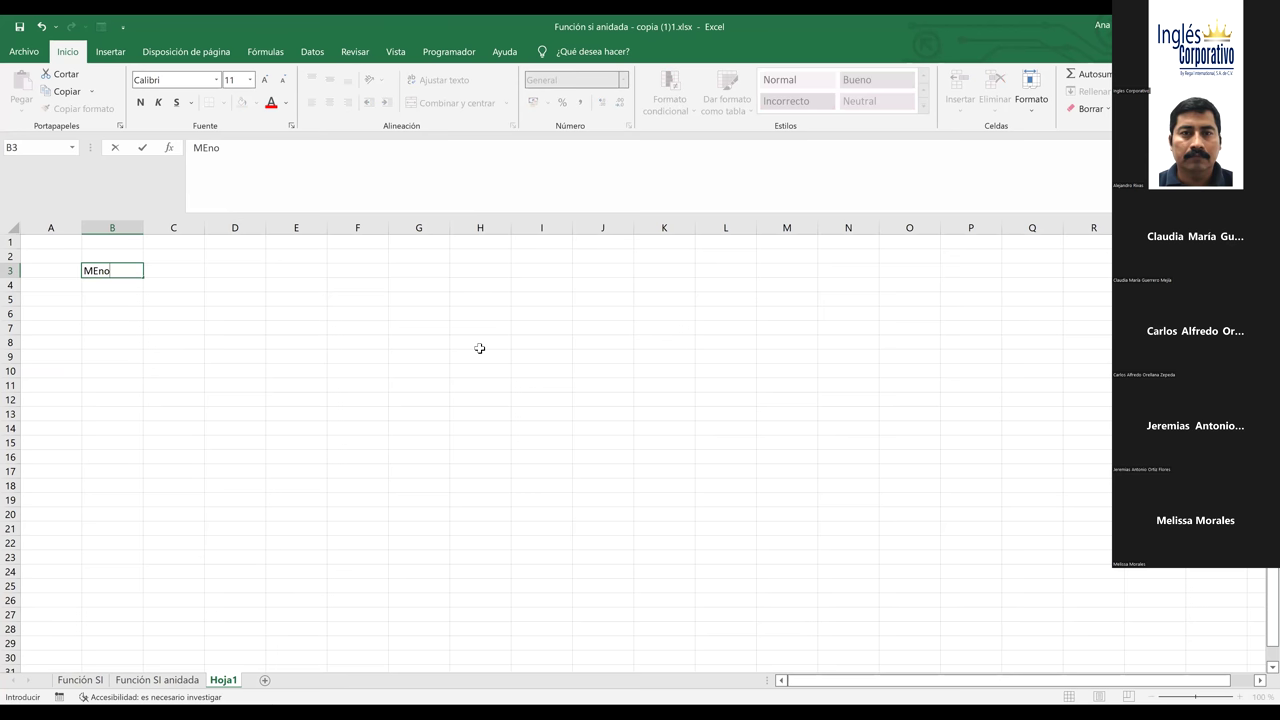
{"action": "key", "text": "BackSpace"}
{"action": "key", "text": "BackSpace"}
{"action": "key", "text": "BackSpace"}
{"action": "type", "text": "enor de edad"}
{"action": "key", "text": "Return"}
Enter the categories "Mayor de edad" in B4 and "Tercera edad" in B5
{"action": "type", "text": "Mayo"}
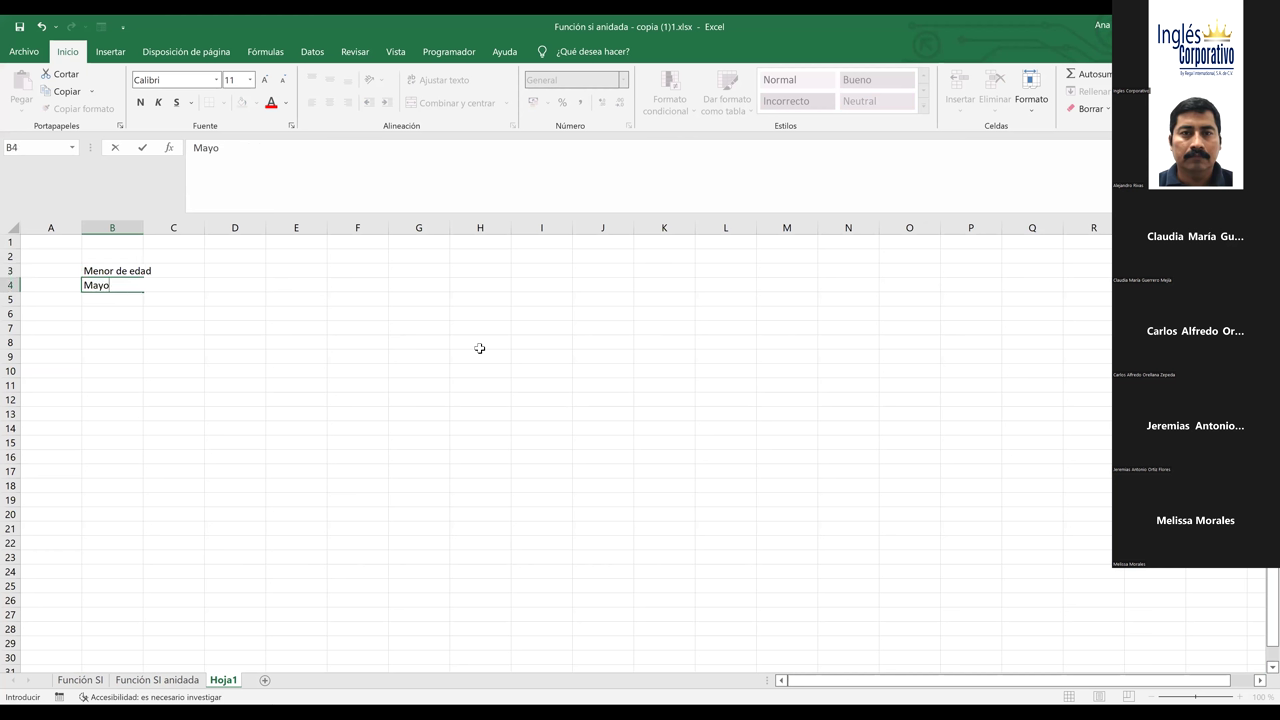
{"action": "type", "text": "r de edad"}
{"action": "key", "text": "Return"}
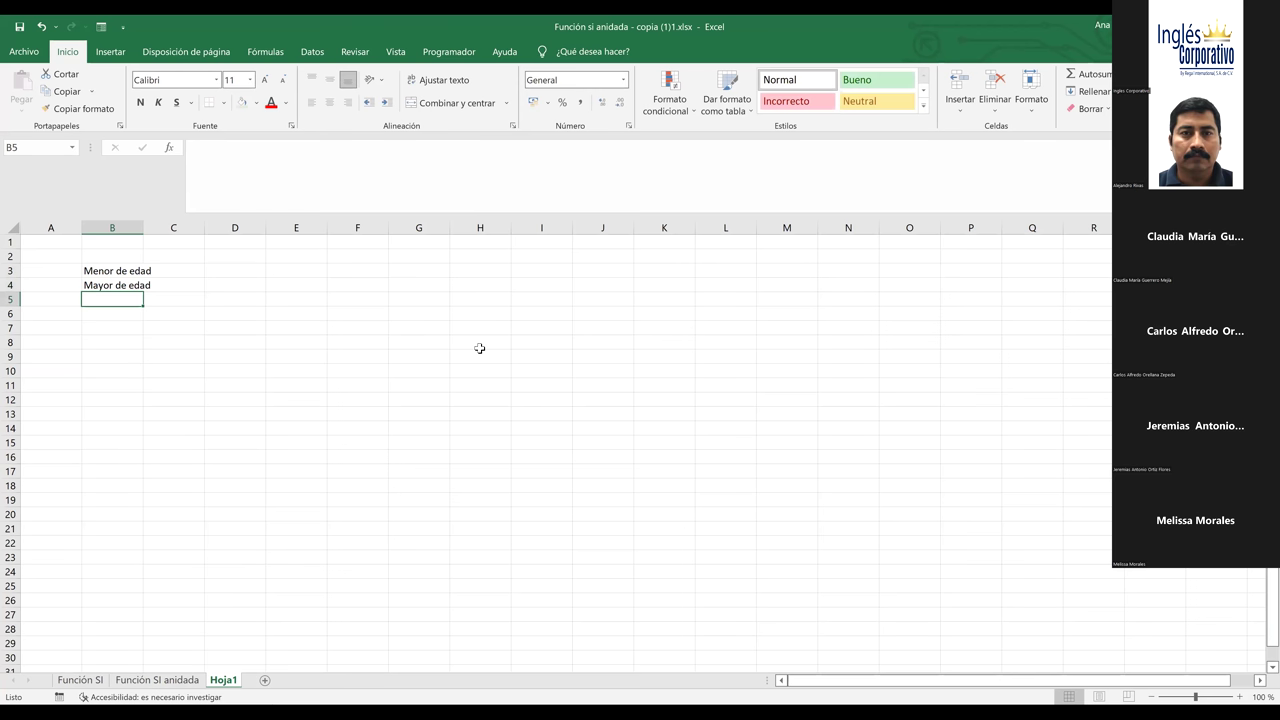
{"action": "type", "text": "Terce"}
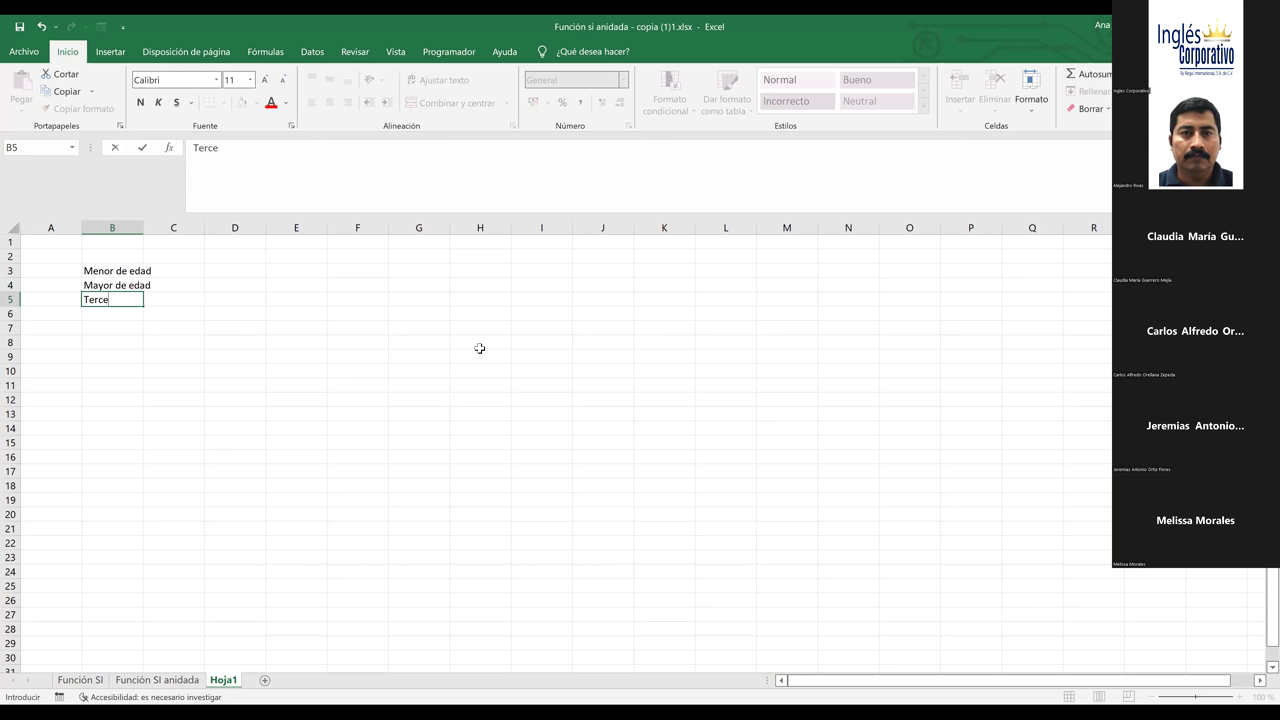
{"action": "type", "text": "ra Ed"}
{"action": "key", "text": "BackSpace"}
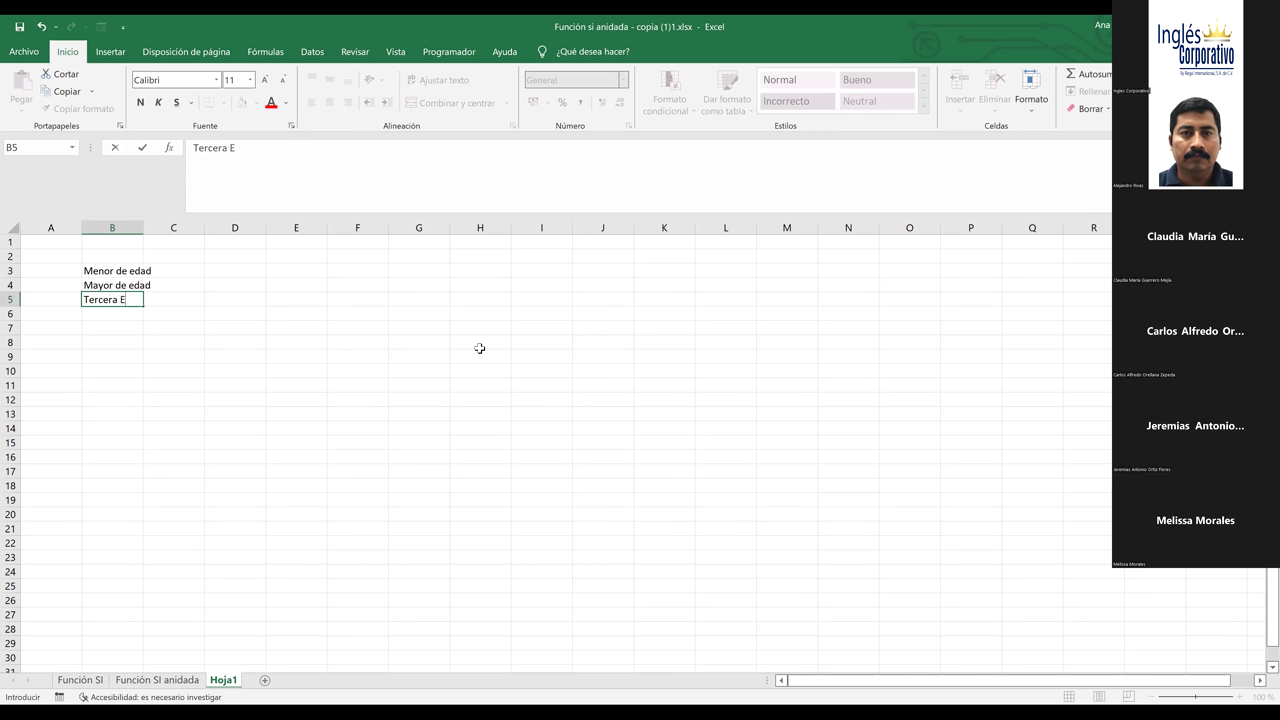
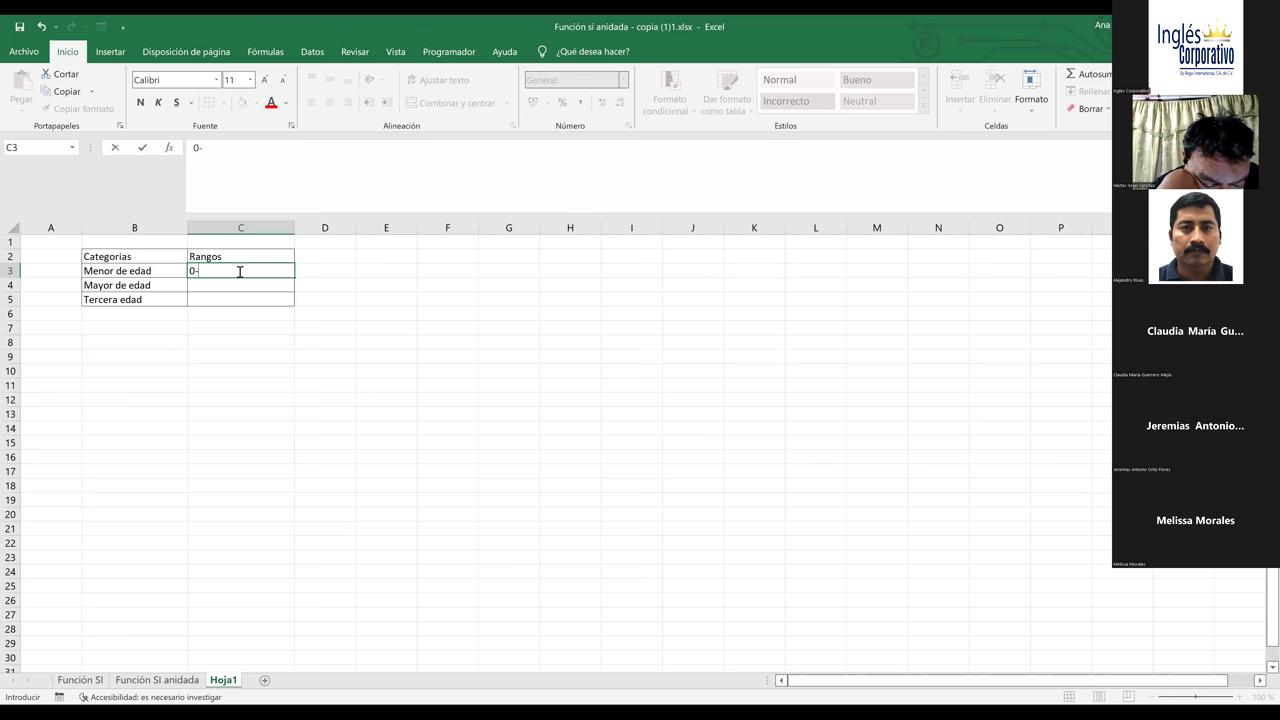
Enter the age range 0-17 in C3 for Menor de edad and 18-50 in C4 for Mayor de edad
{"action": "type", "text": "17"}
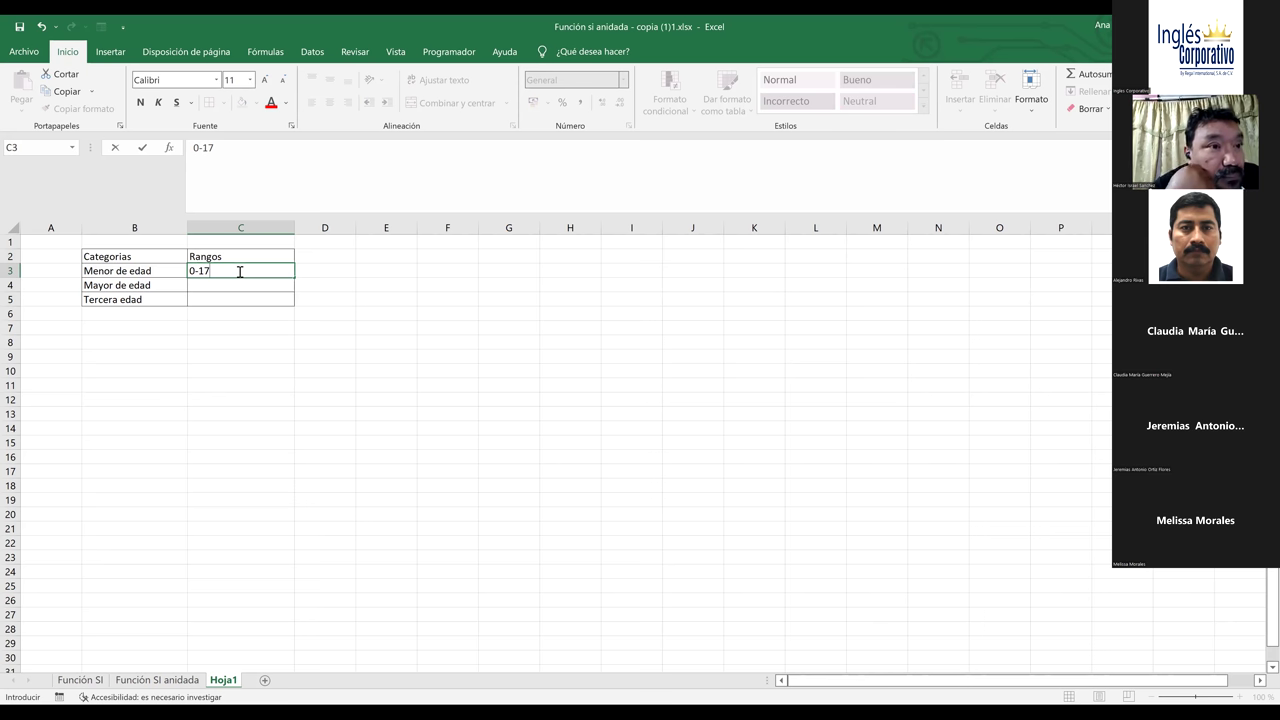
{"action": "key", "text": "Return"}
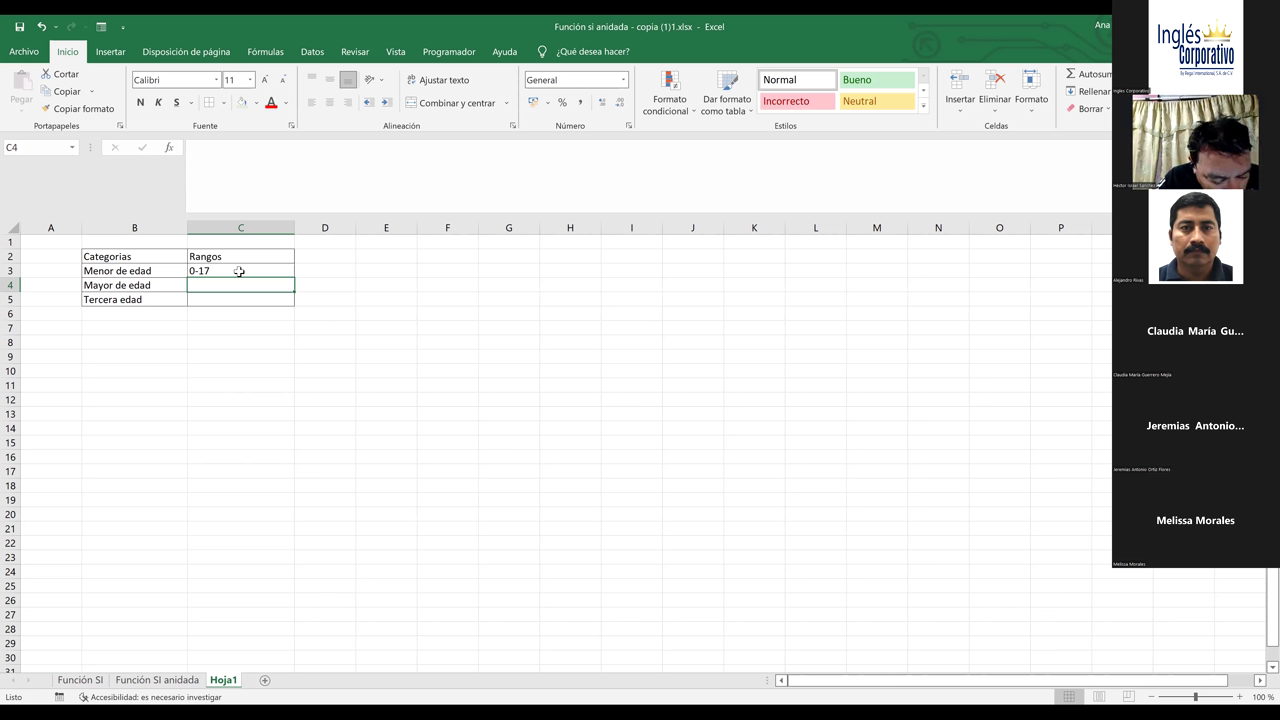
{"action": "type", "text": "1"}
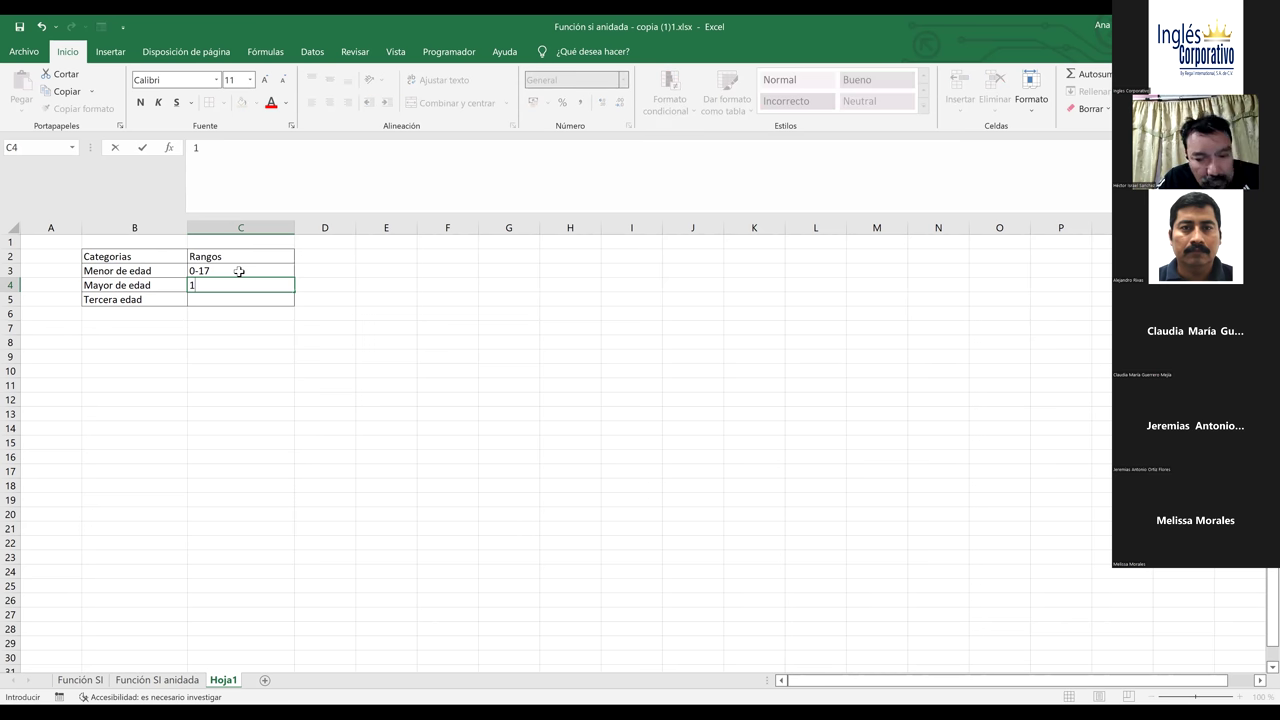
{"action": "type", "text": "8-50"}
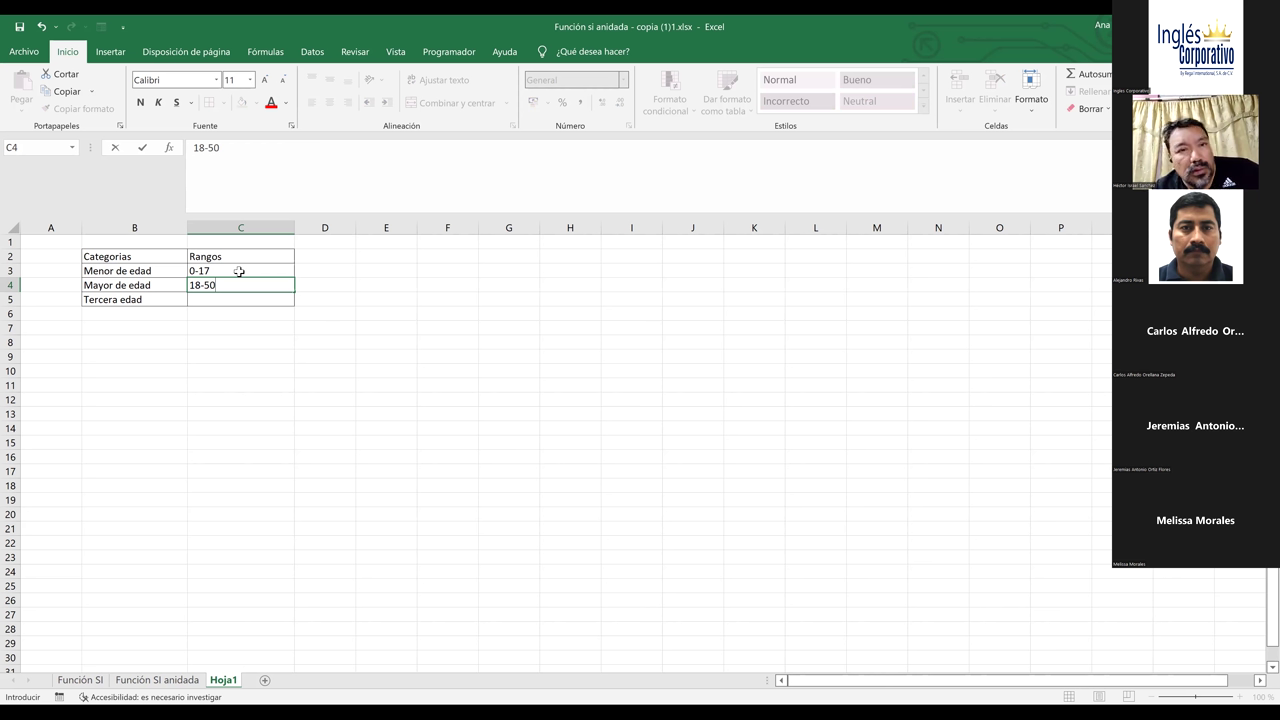
{"action": "key", "text": "BackSpace"}
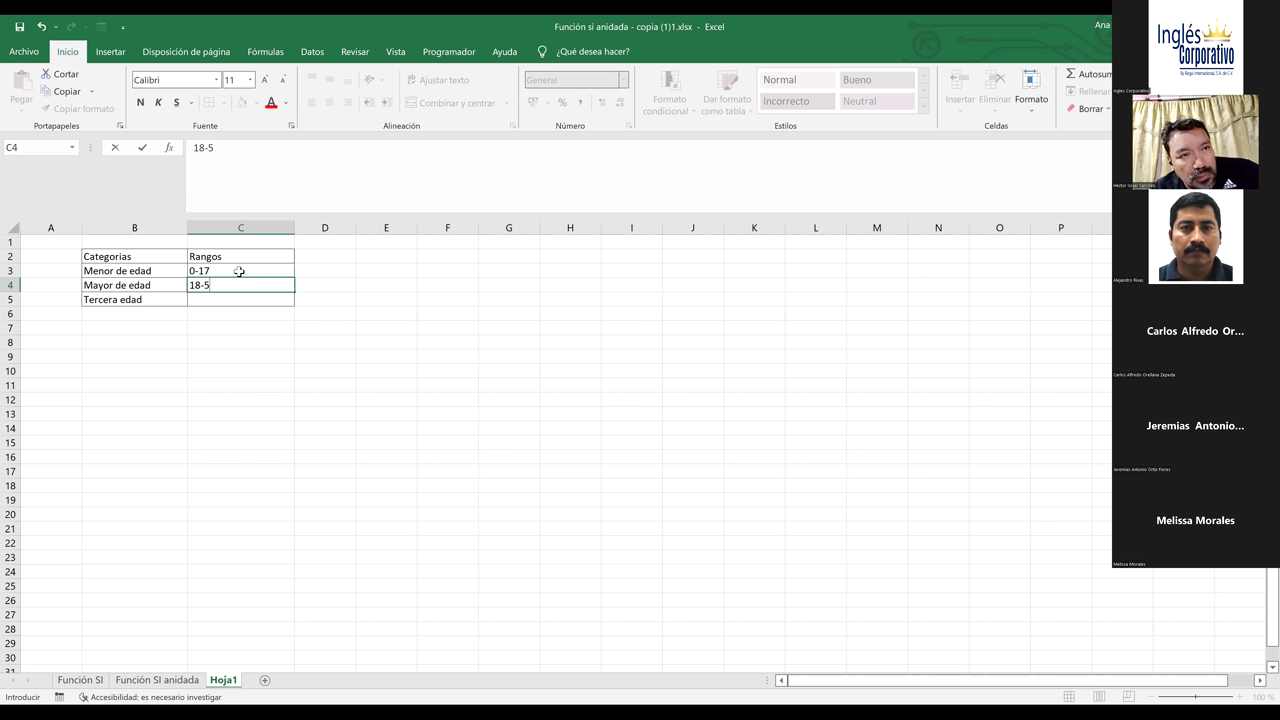
{"action": "key", "text": "BackSpace"}
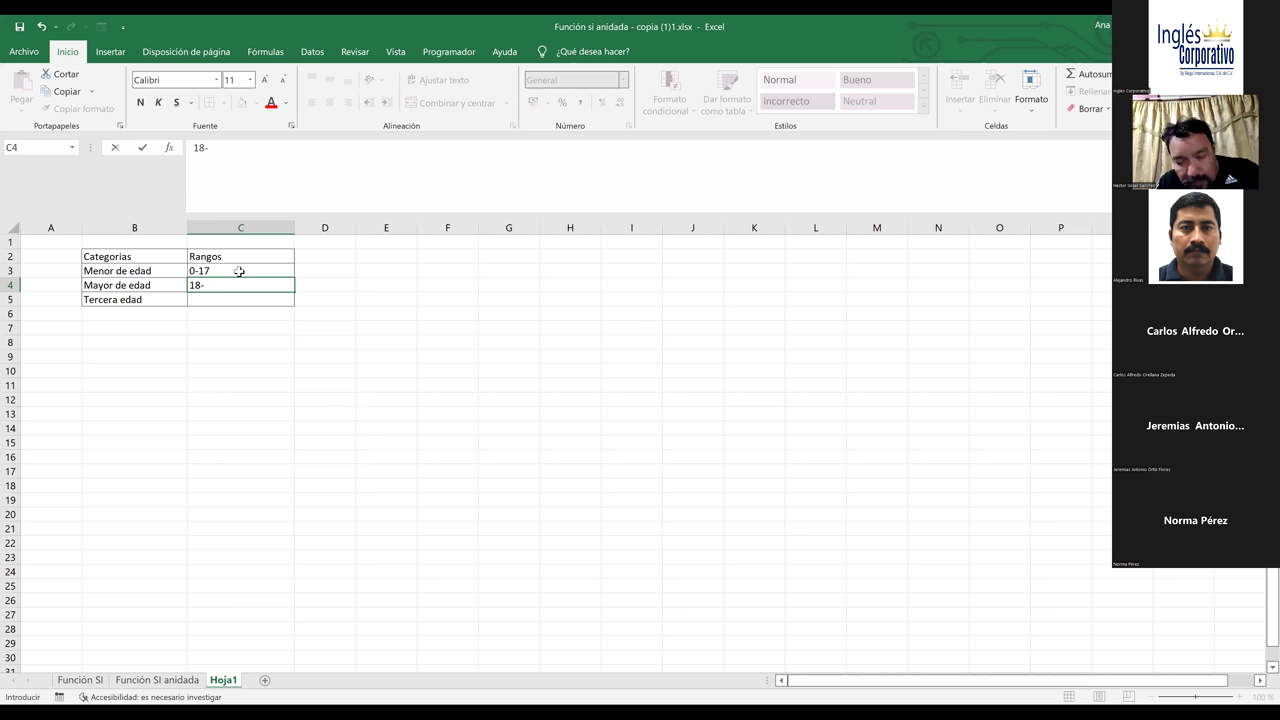
{"action": "type", "text": "50"}
{"action": "key", "text": "Return"}
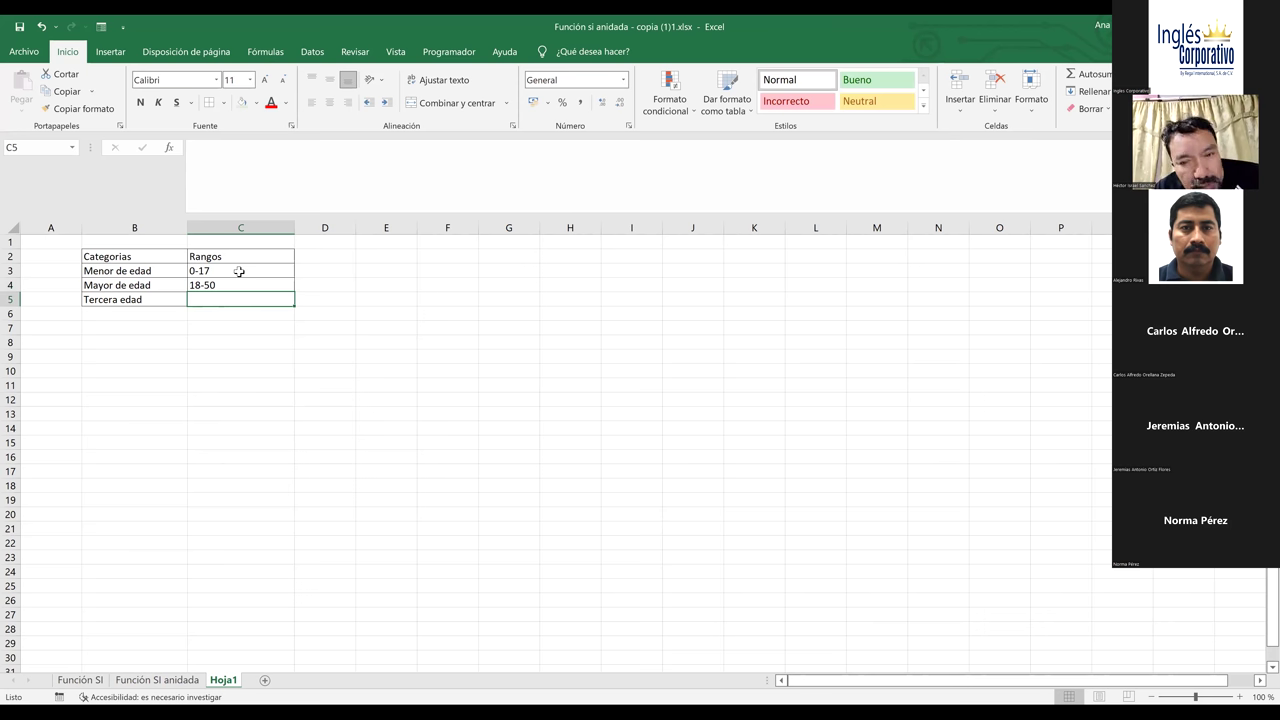
Enter the age range 50+ in C5 for Tercera edad
{"action": "type", "text": "5"}
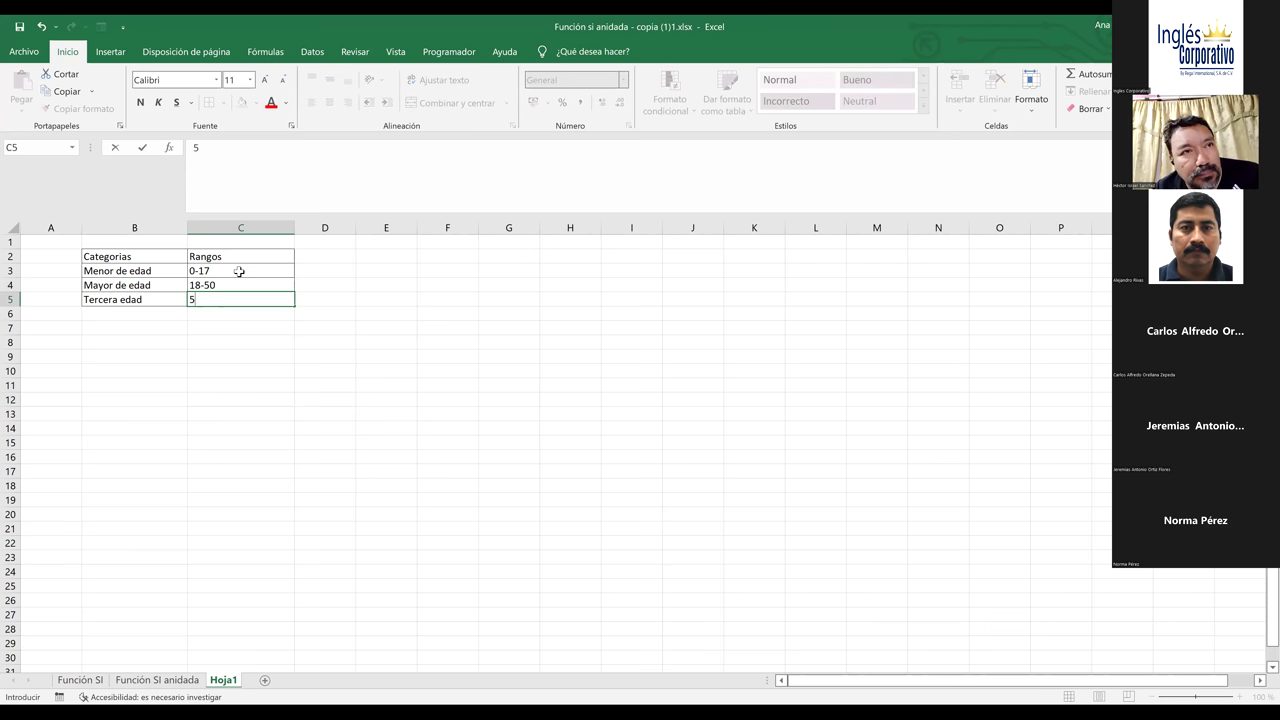
{"action": "type", "text": "0"}
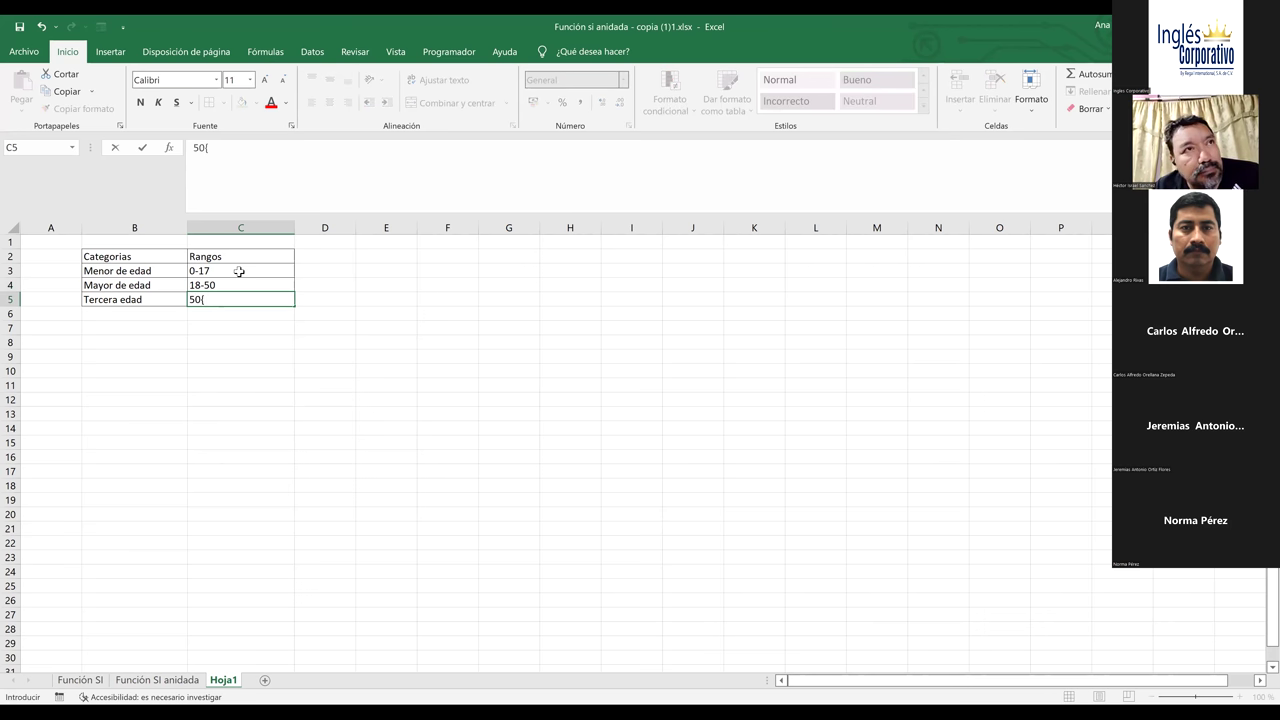
{"action": "type", "text": "-"}
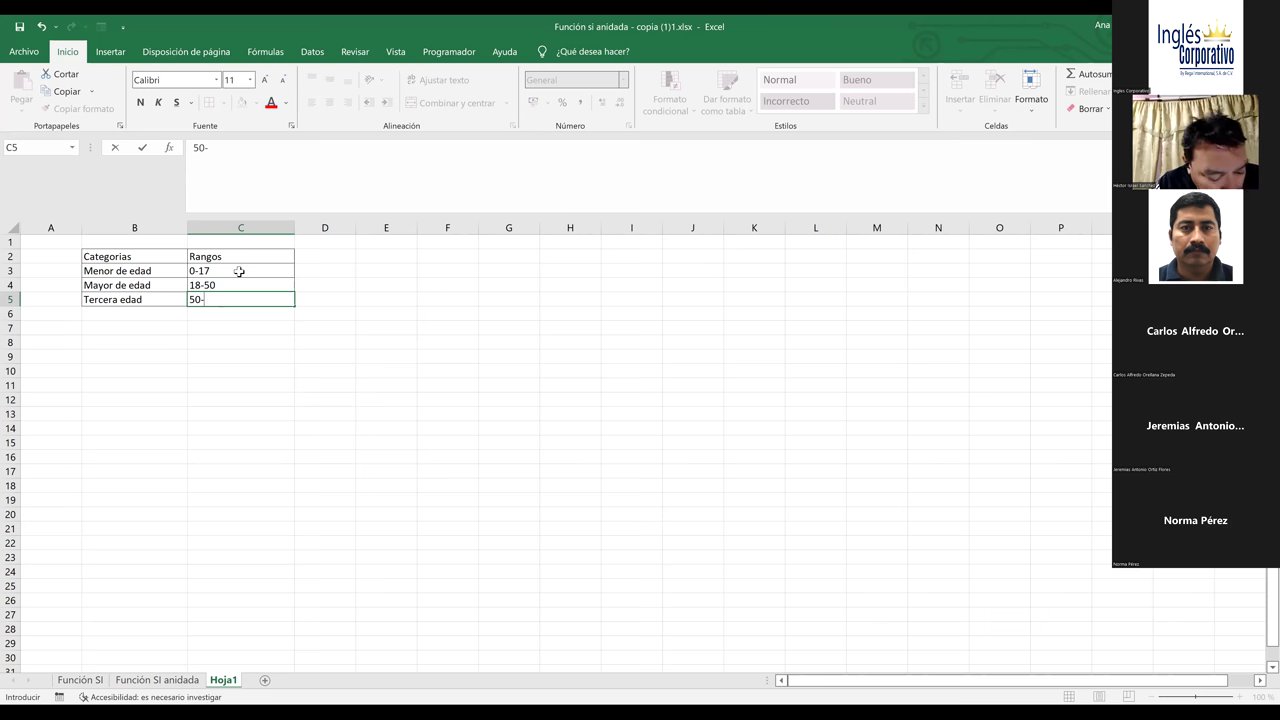
{"action": "key", "text": "BackSpace"}
{"action": "type", "text": "+"}
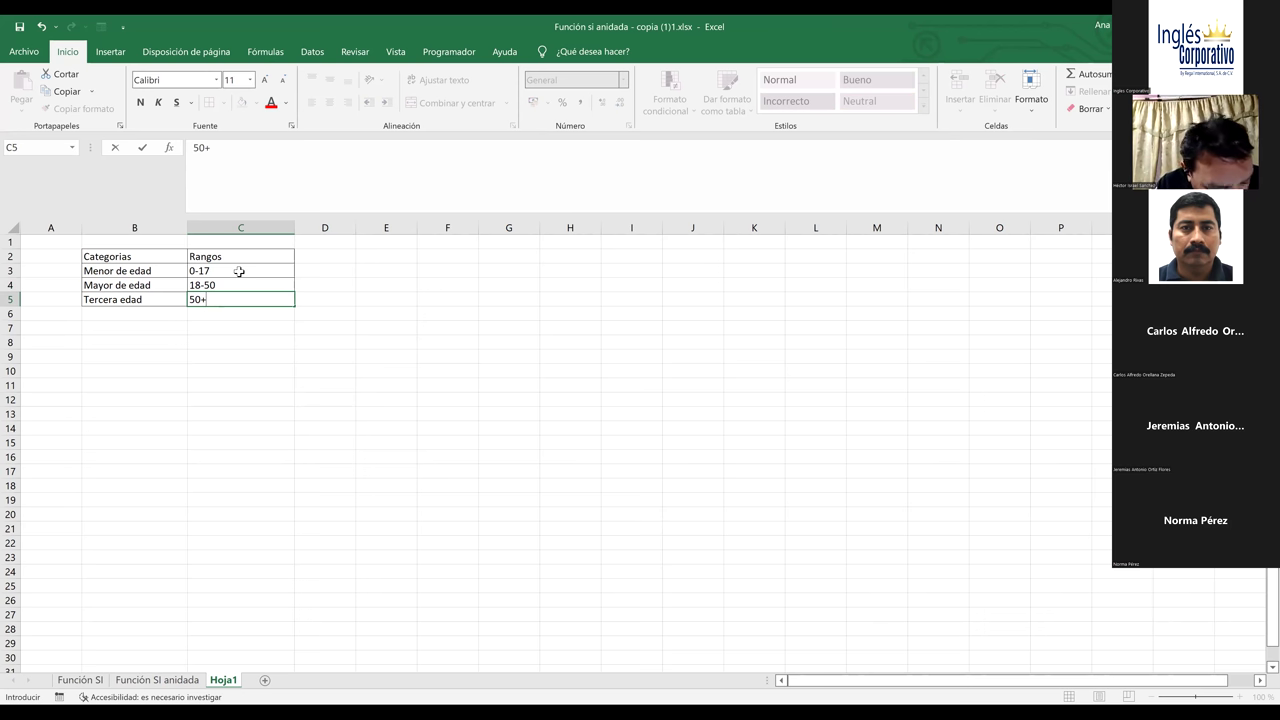
{"action": "left_click", "coordinate": [233, 372]}
Copy the employee names and Creadas values from Función SI anidada into C9:D28 of Hoja1, with the headers Nombre and Edad in row 8
{"action": "left_click", "coordinate": [250, 330]}
{"action": "left_click", "coordinate": [155, 680]}
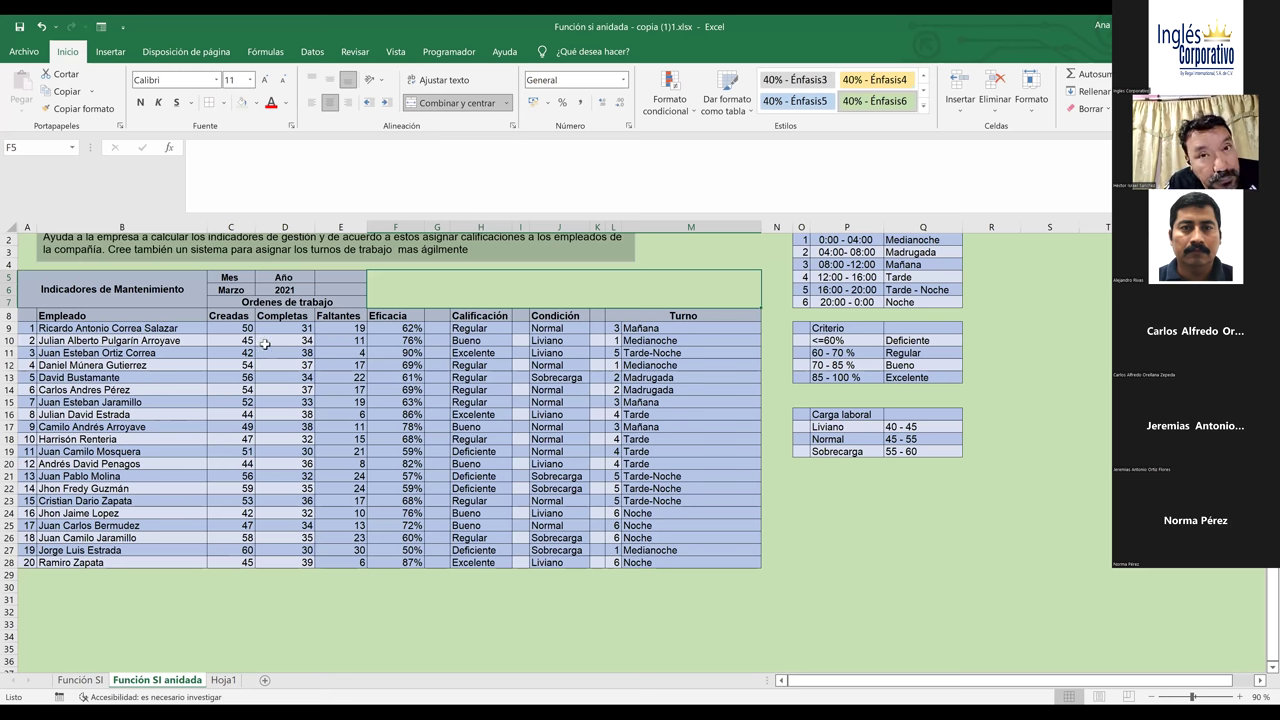
{"action": "key", "text": "ctrl+Page_Down"}
{"action": "type", "text": "Edad"}
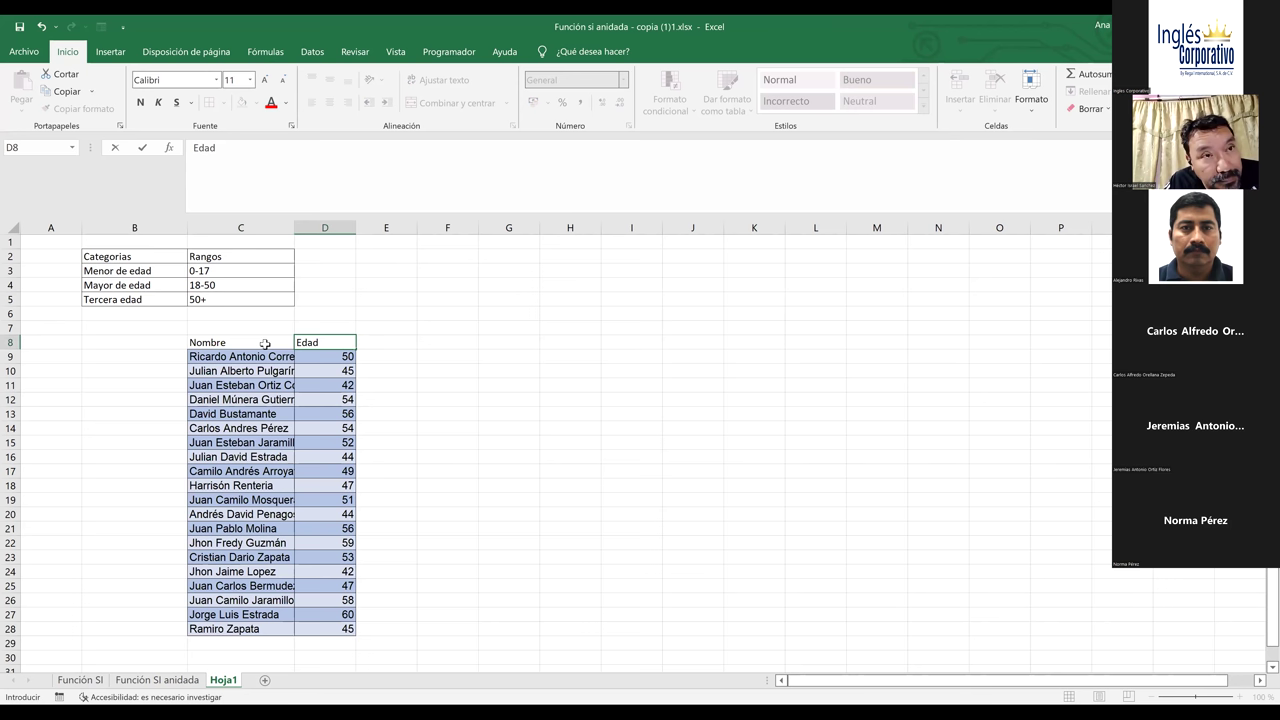
{"action": "key", "text": "Tab"}
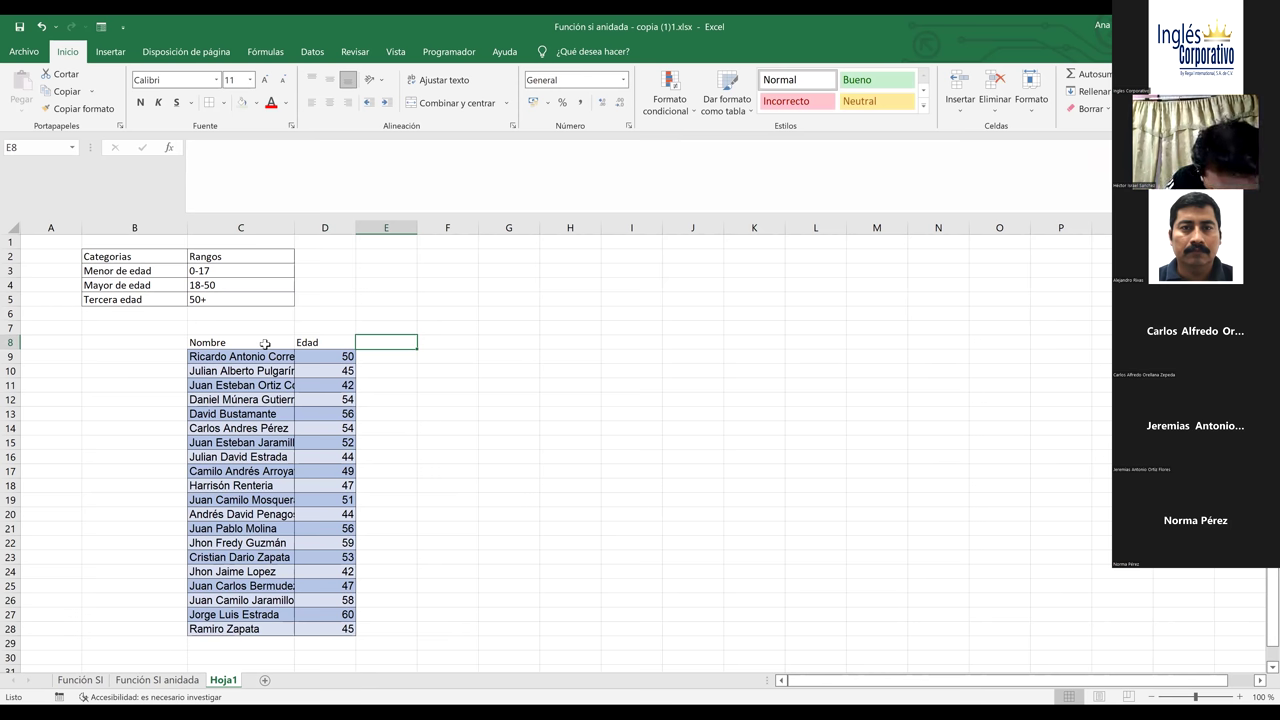
Enter the header Estado in E8, and widen columns C and E
{"action": "type", "text": "Estas"}
{"action": "key", "text": "BackSpace"}
{"action": "type", "text": "do"}
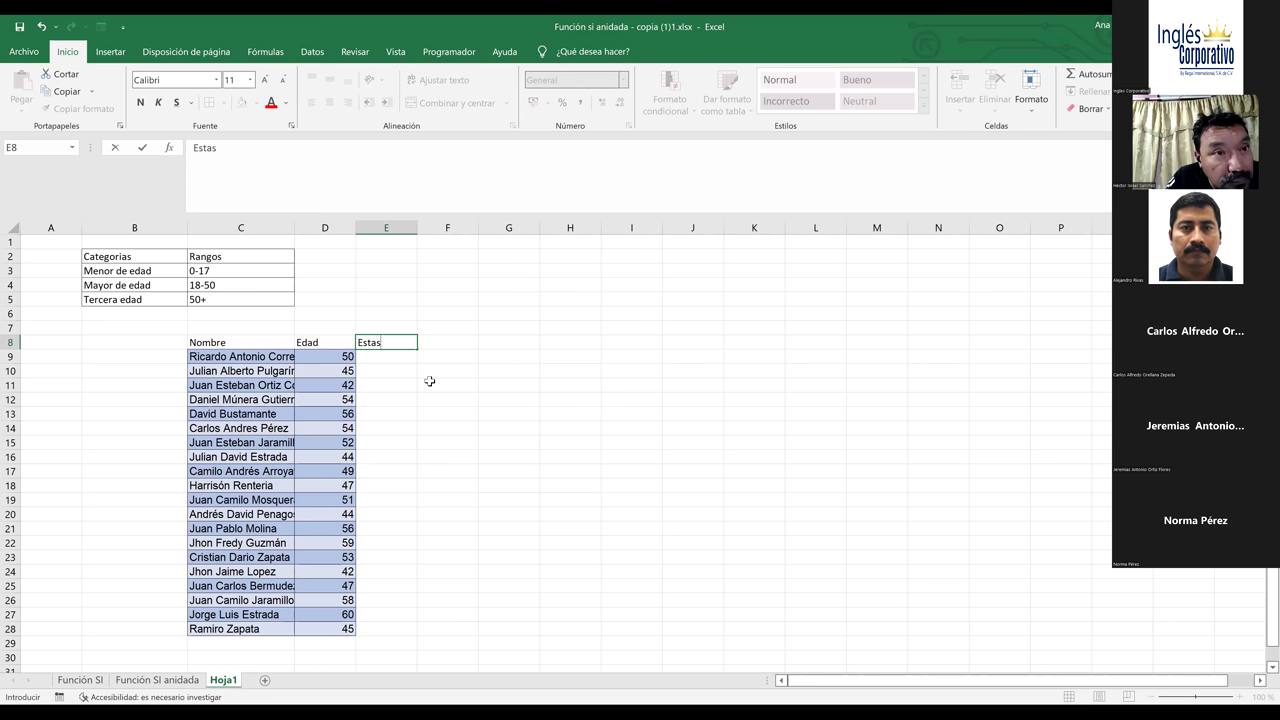
{"action": "left_click", "coordinate": [427, 380]}
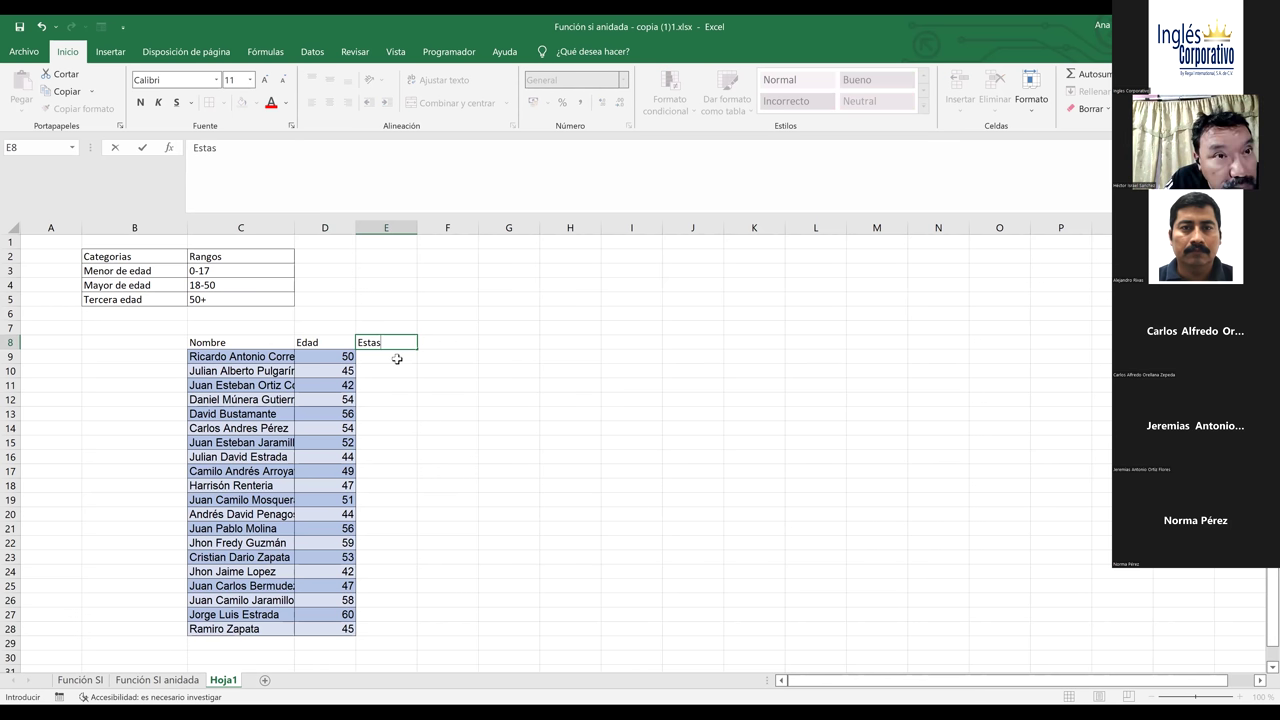
{"action": "double_click", "coordinate": [294, 231]}
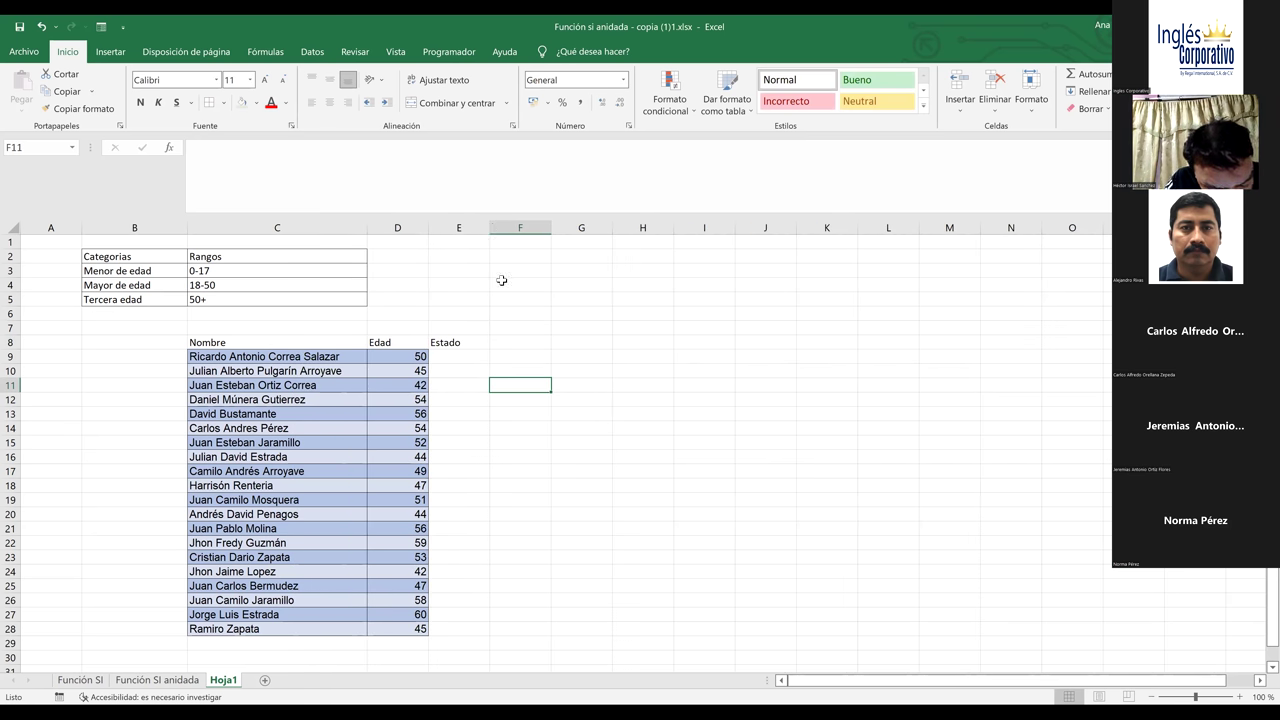
{"action": "left_click", "coordinate": [491, 353]}
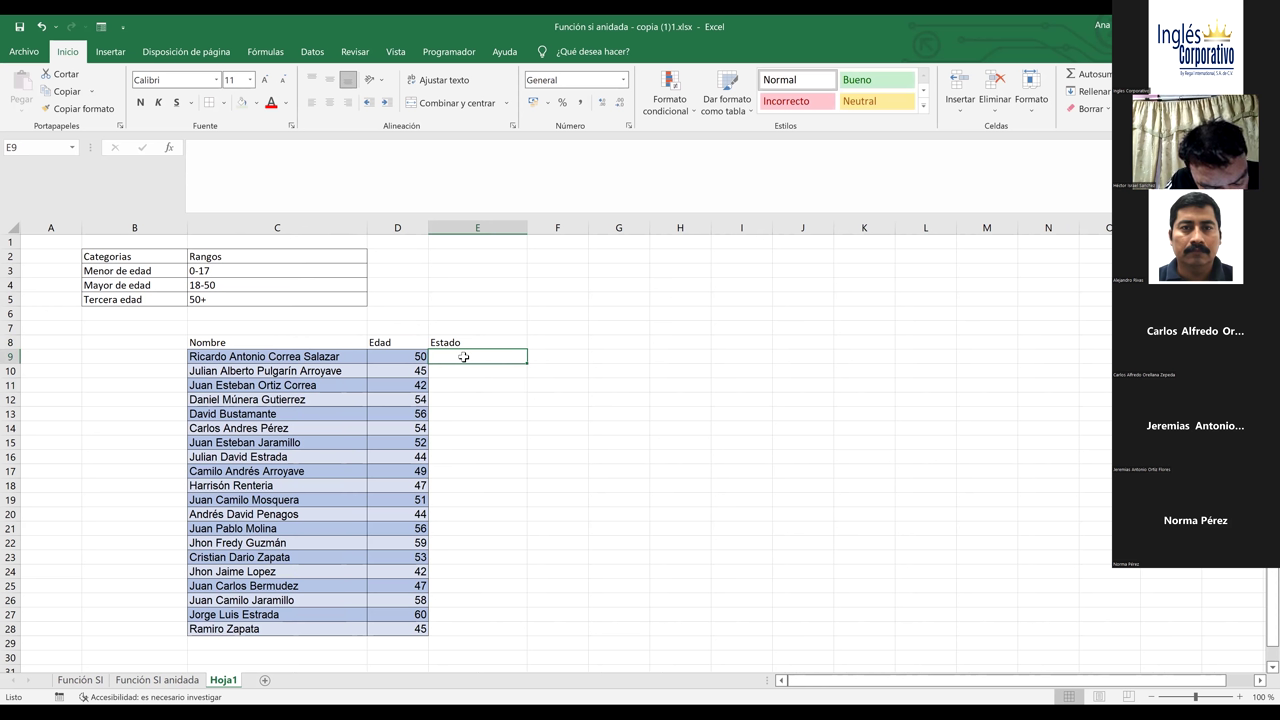
Begin an SI formula in E9 that tests D9<=17 and returns "Menor de edad" when true
{"action": "type", "text": "¿"}
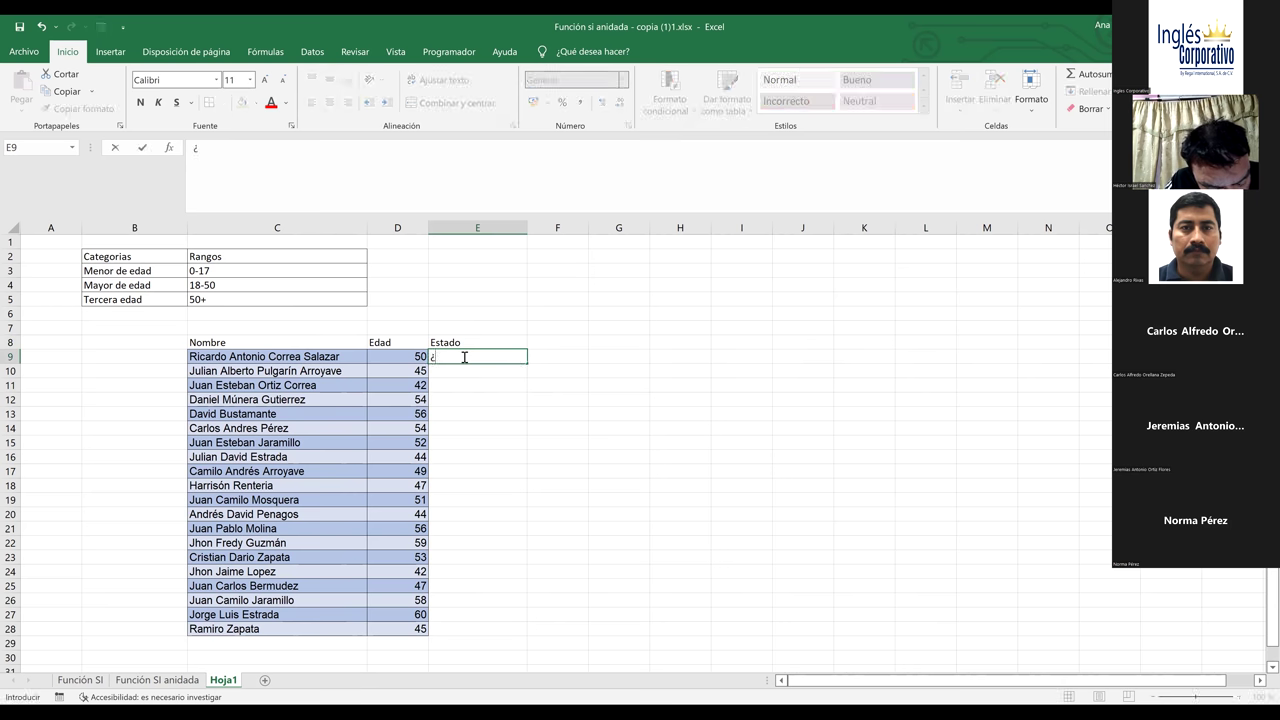
{"action": "key", "text": "BackSpace"}
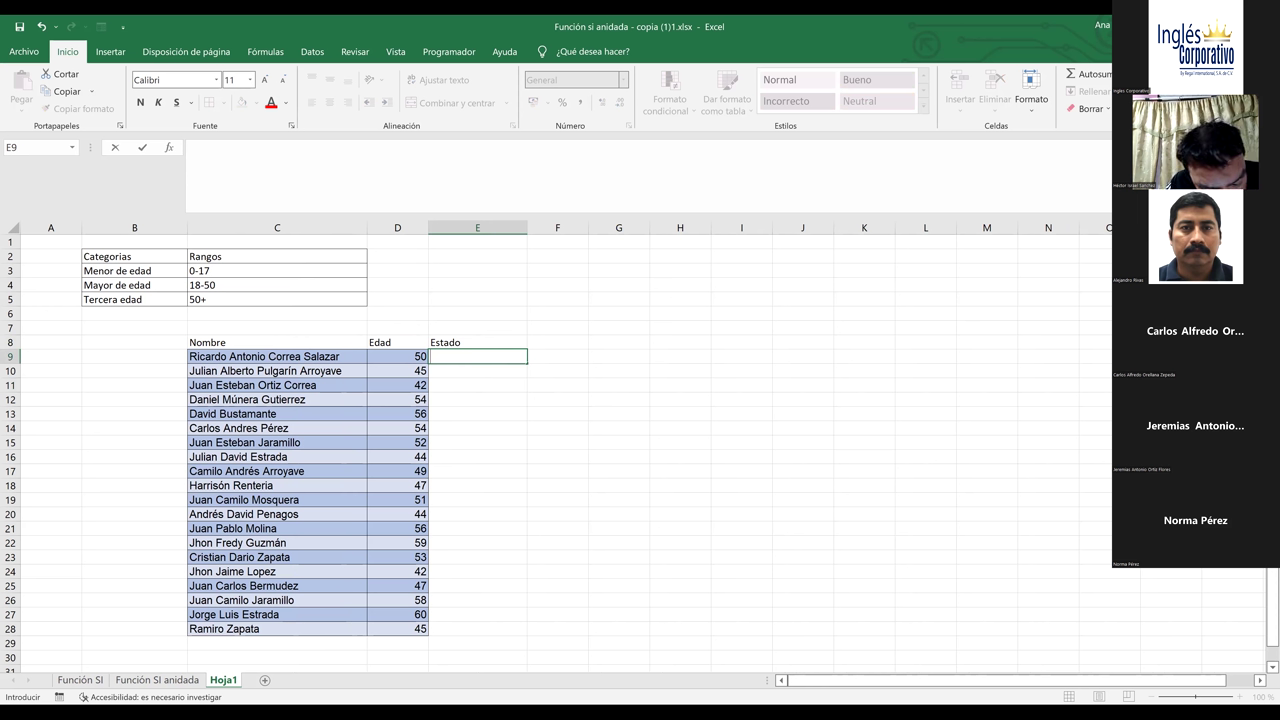
{"action": "type", "text": "="}
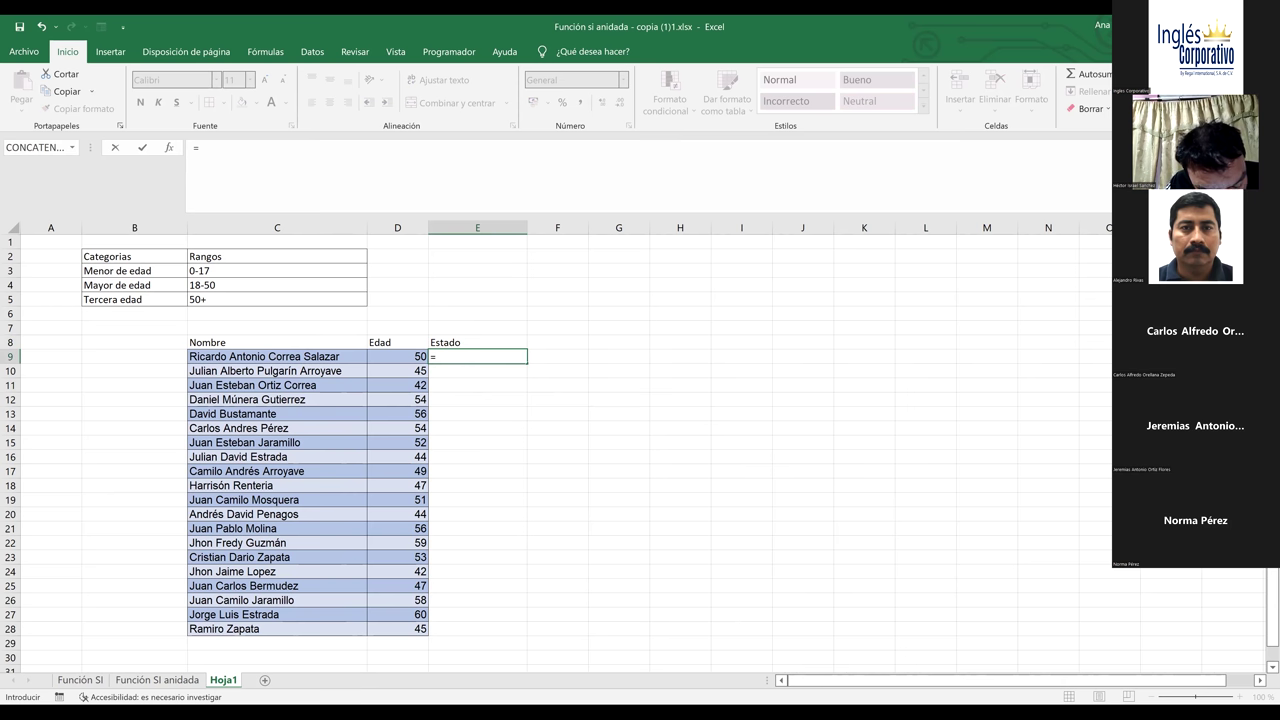
{"action": "type", "text": "si"}
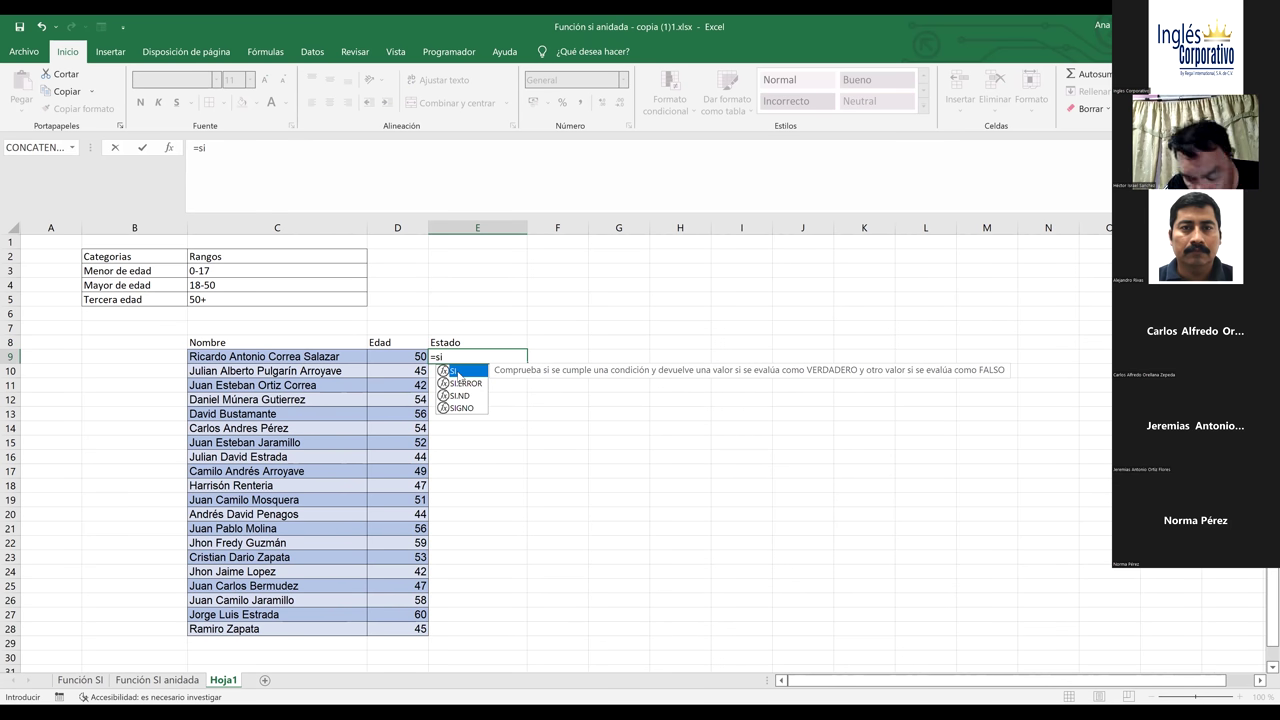
{"action": "double_click", "coordinate": [457, 372]}
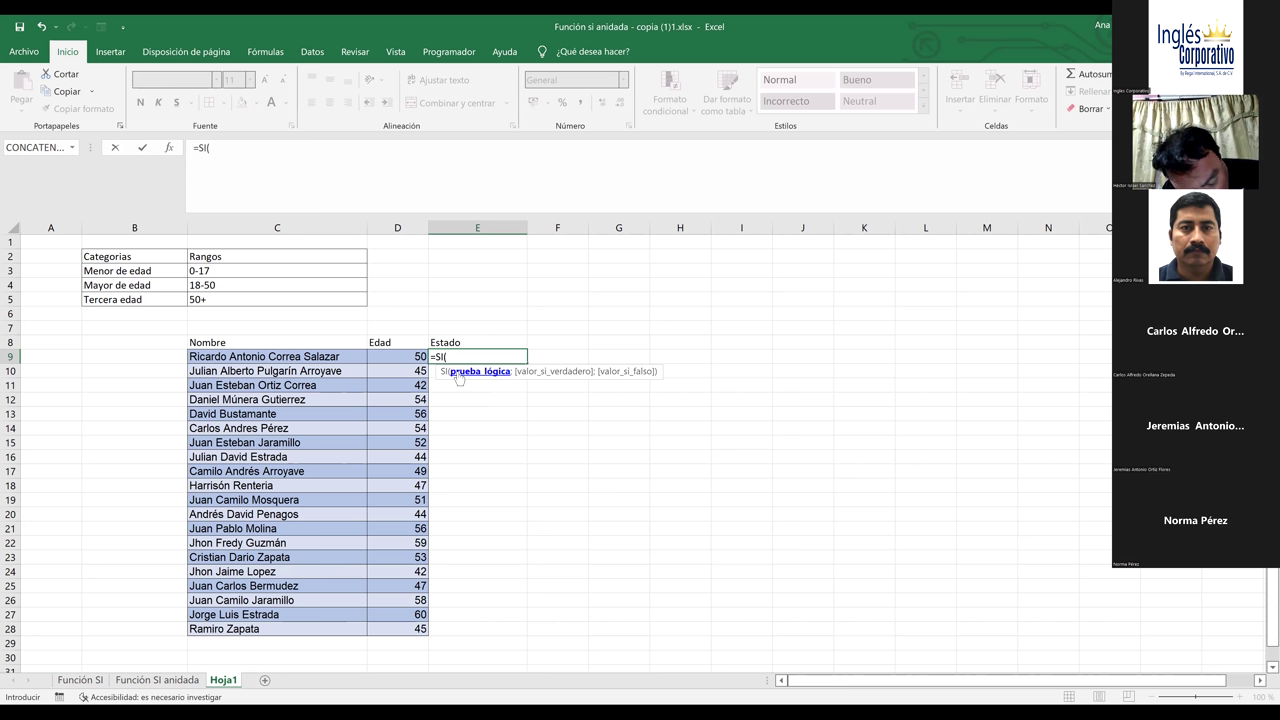
{"action": "left_click", "coordinate": [420, 356]}
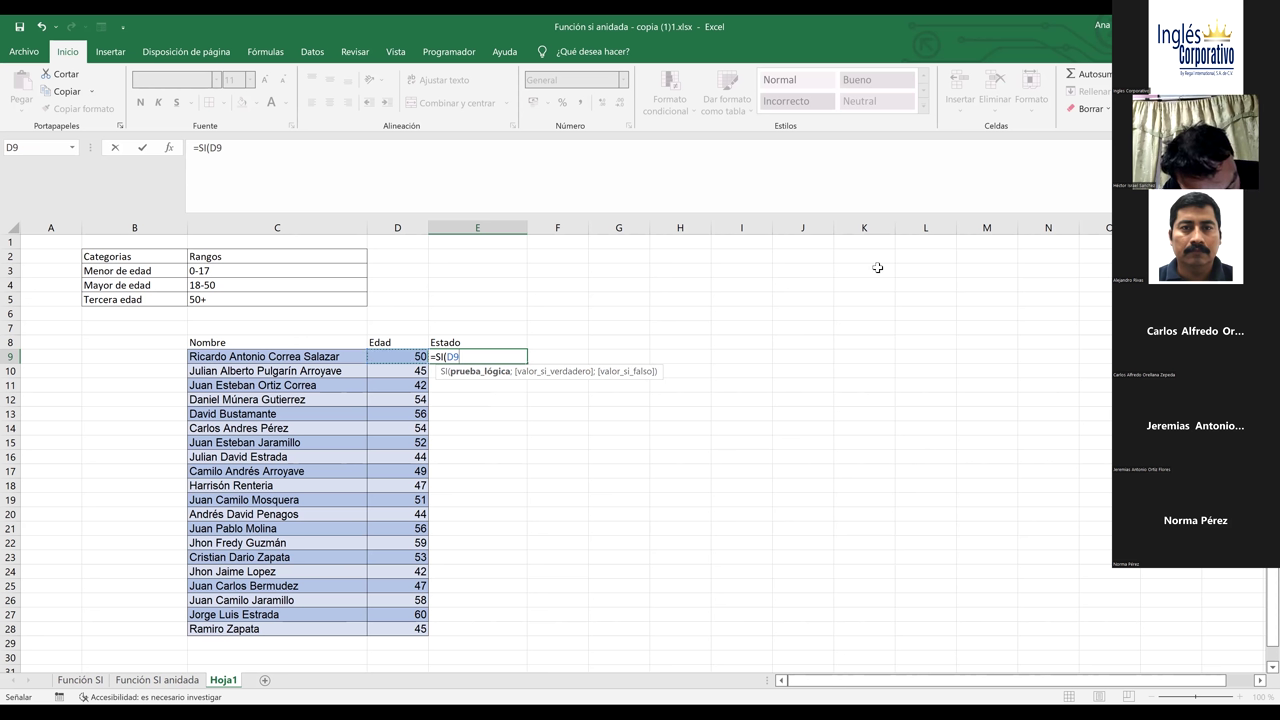
{"action": "type", "text": "<"}
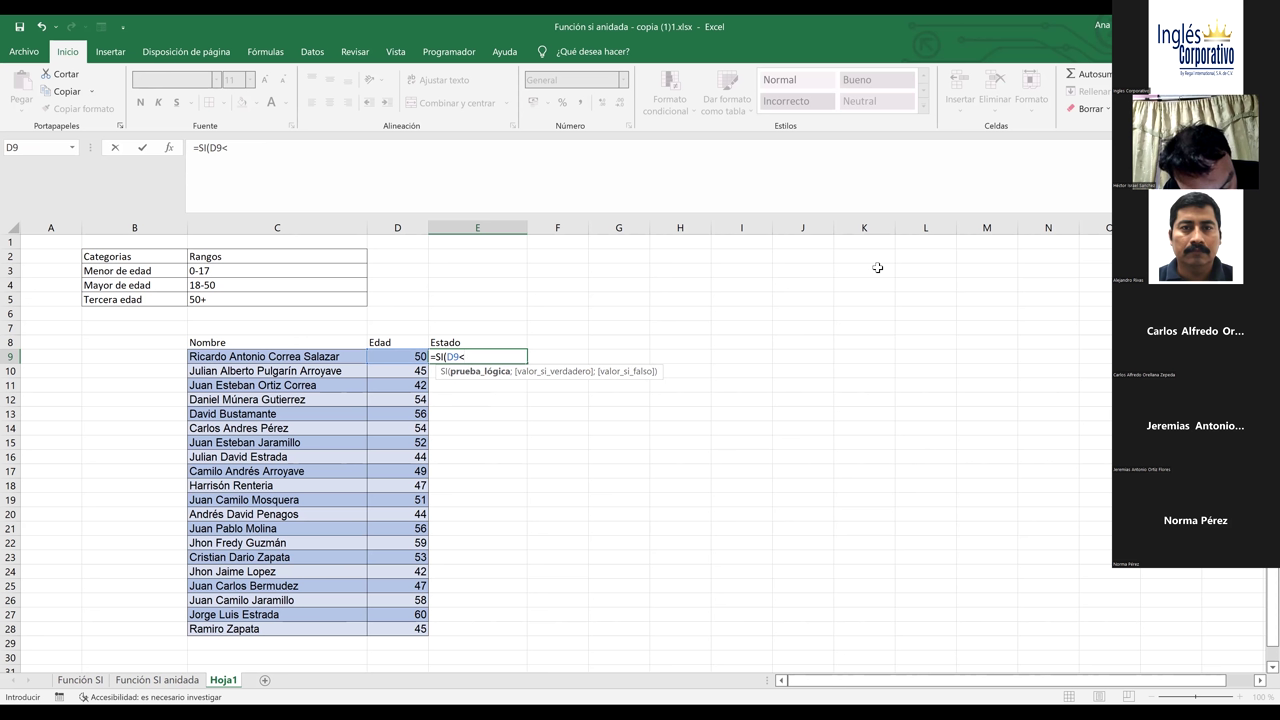
{"action": "type", "text": "="}
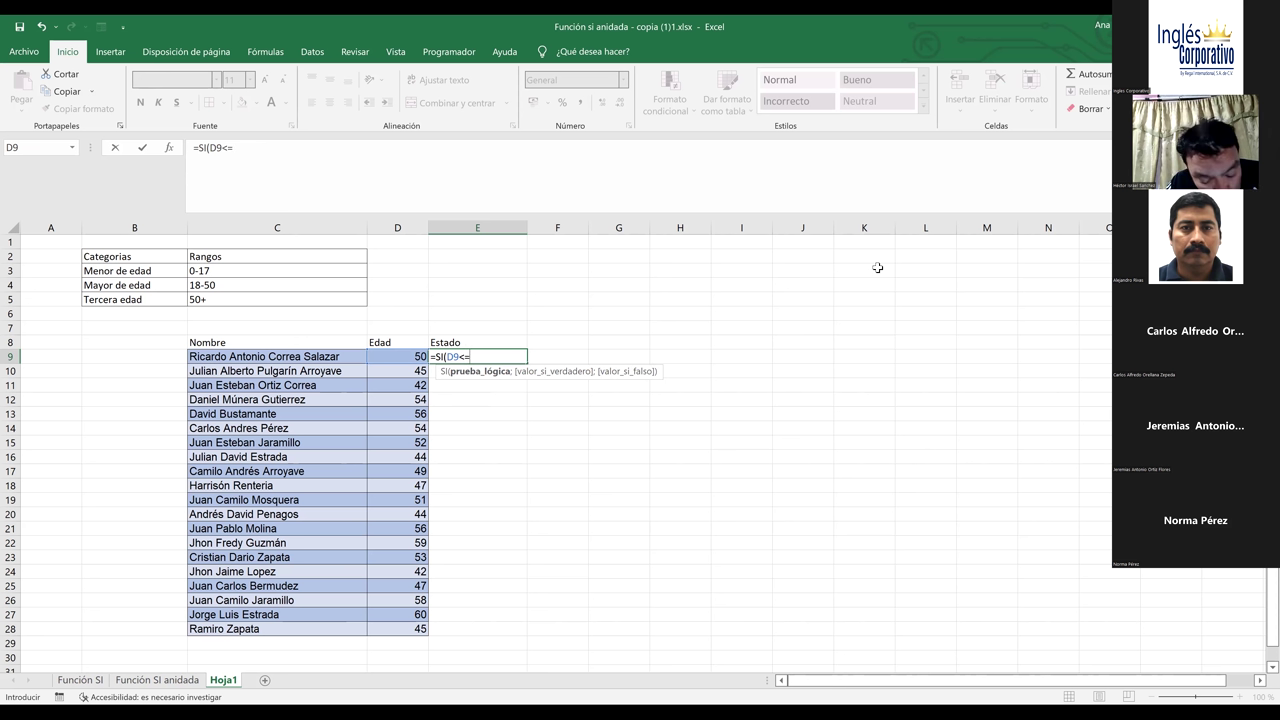
{"action": "type", "text": "17"}
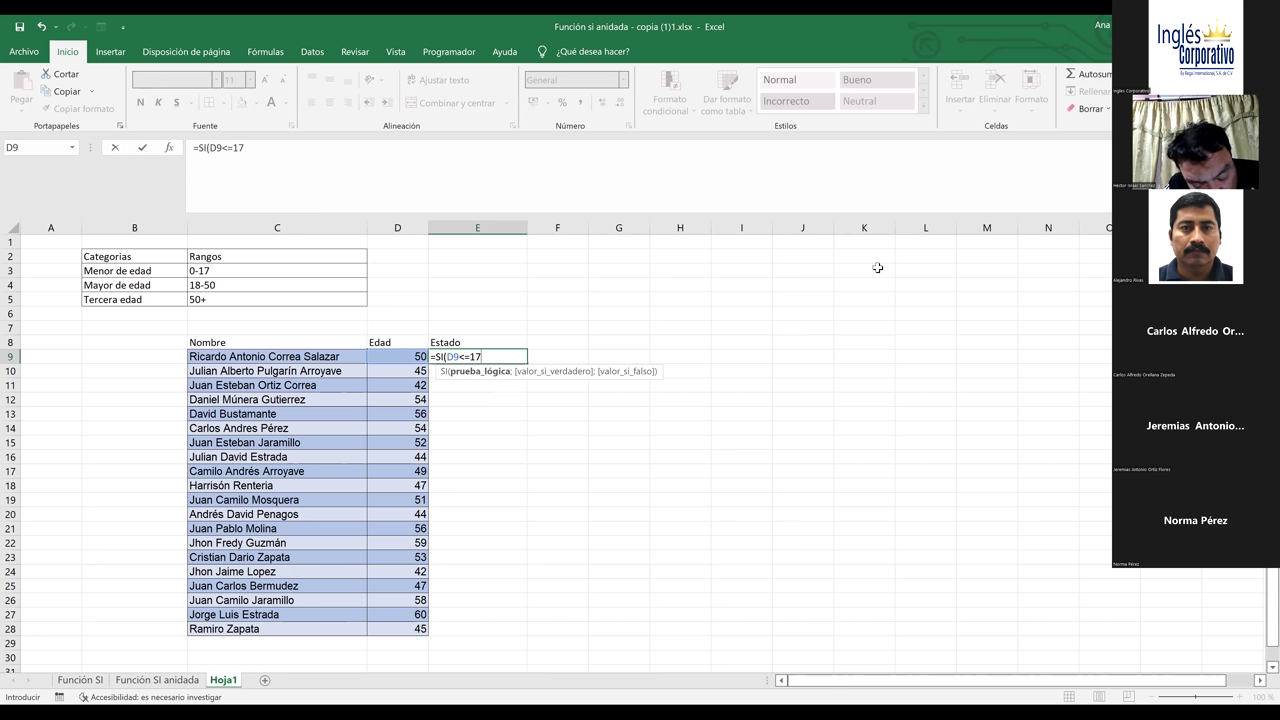
{"action": "type", "text": ";\""}
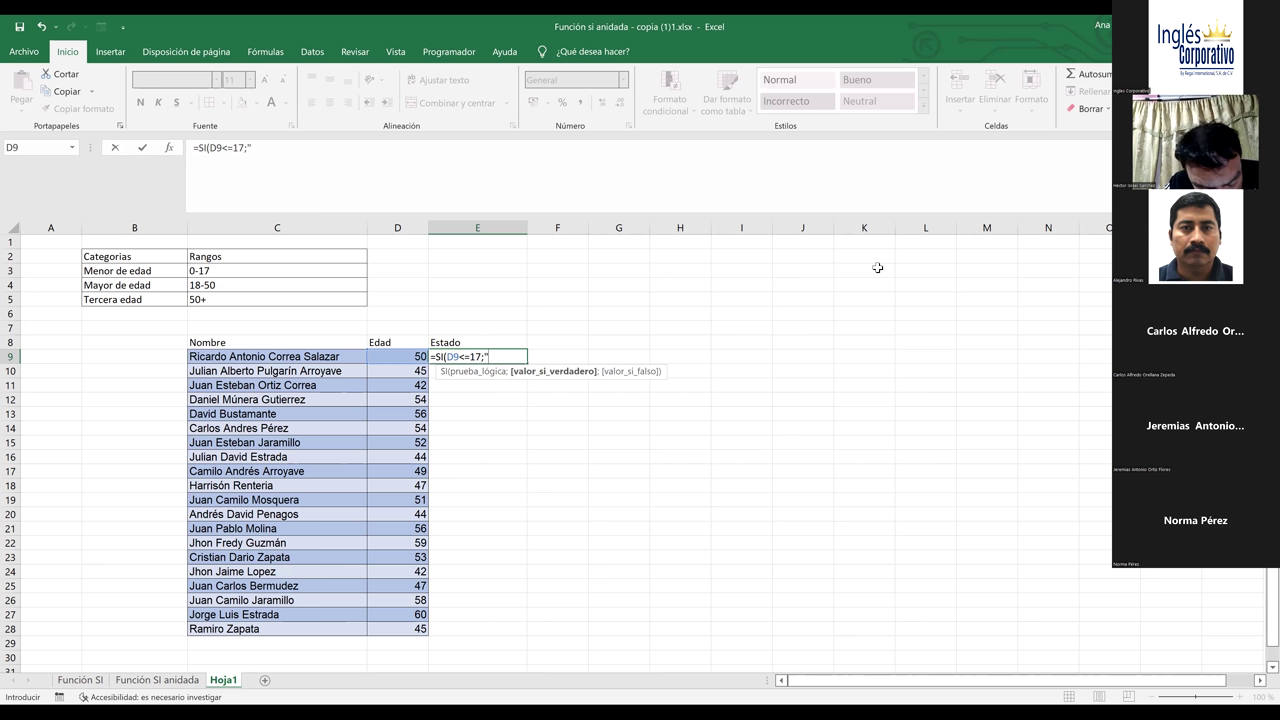
{"action": "type", "text": "Meno"}
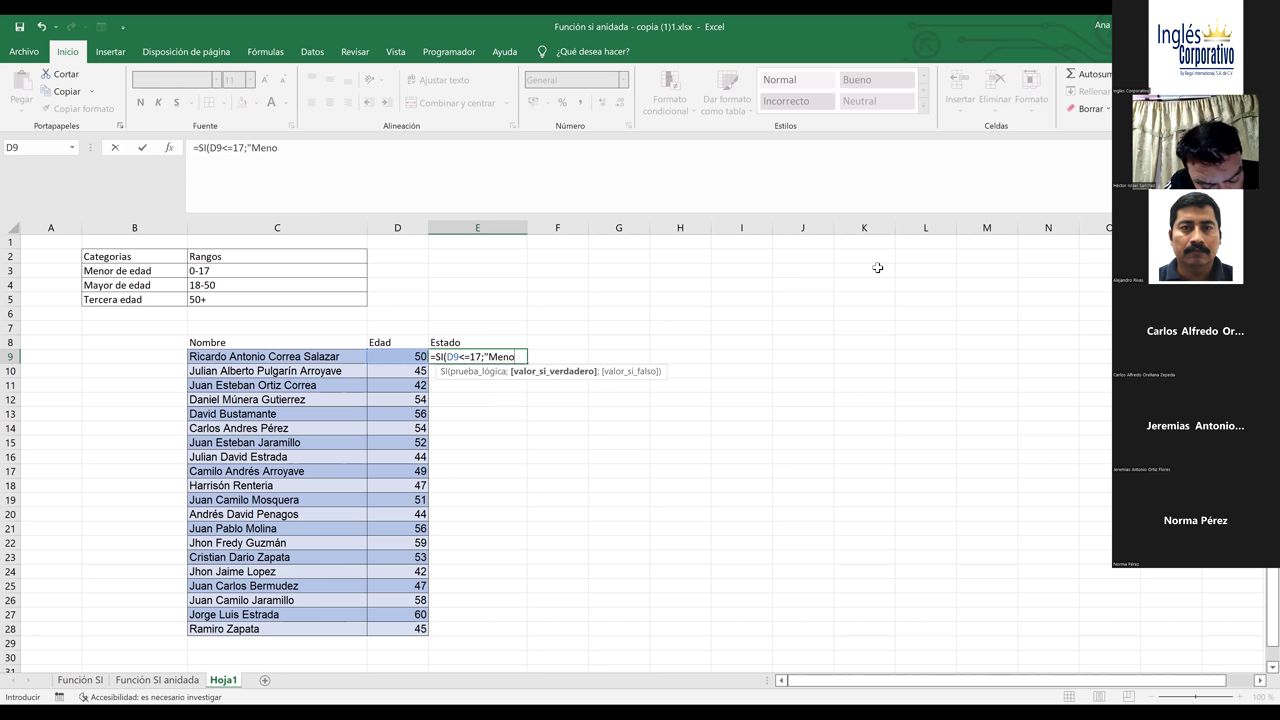
{"action": "type", "text": "r de edad\""}
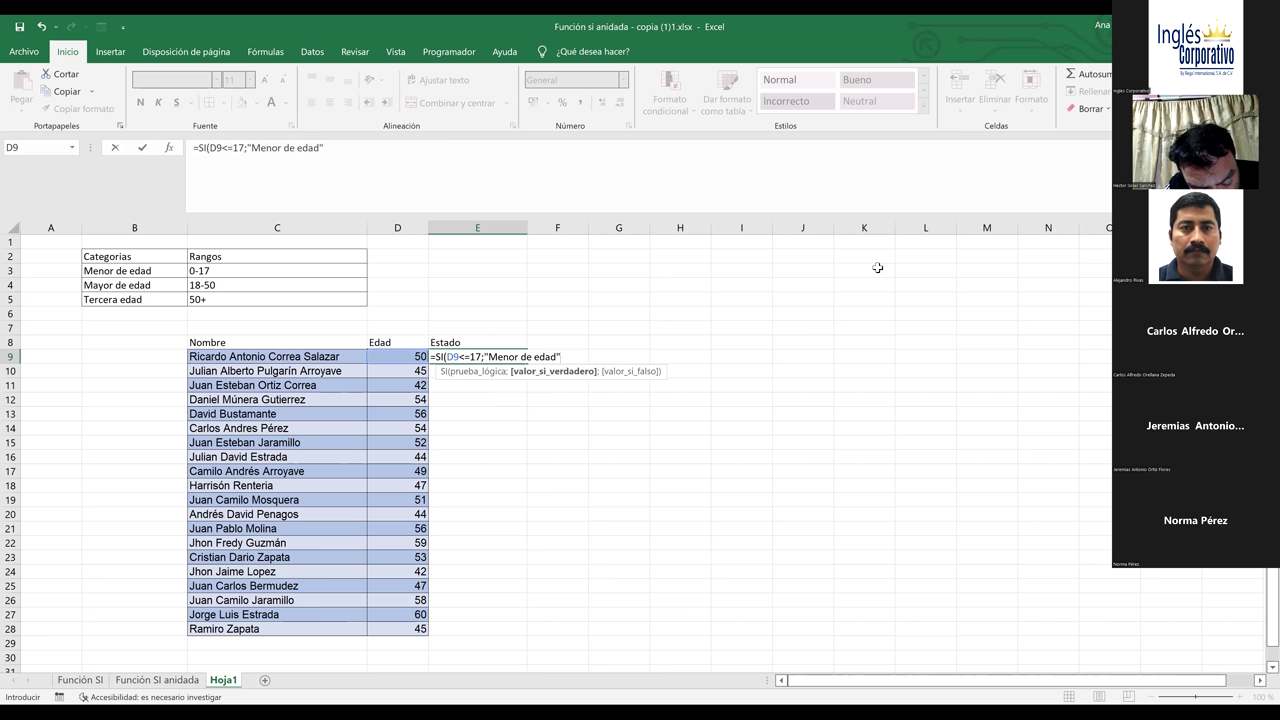
Nest a second SI in the E9 formula that tests D9<=50 and returns "Mayor de edad" when true
{"action": "type", "text": ";"}
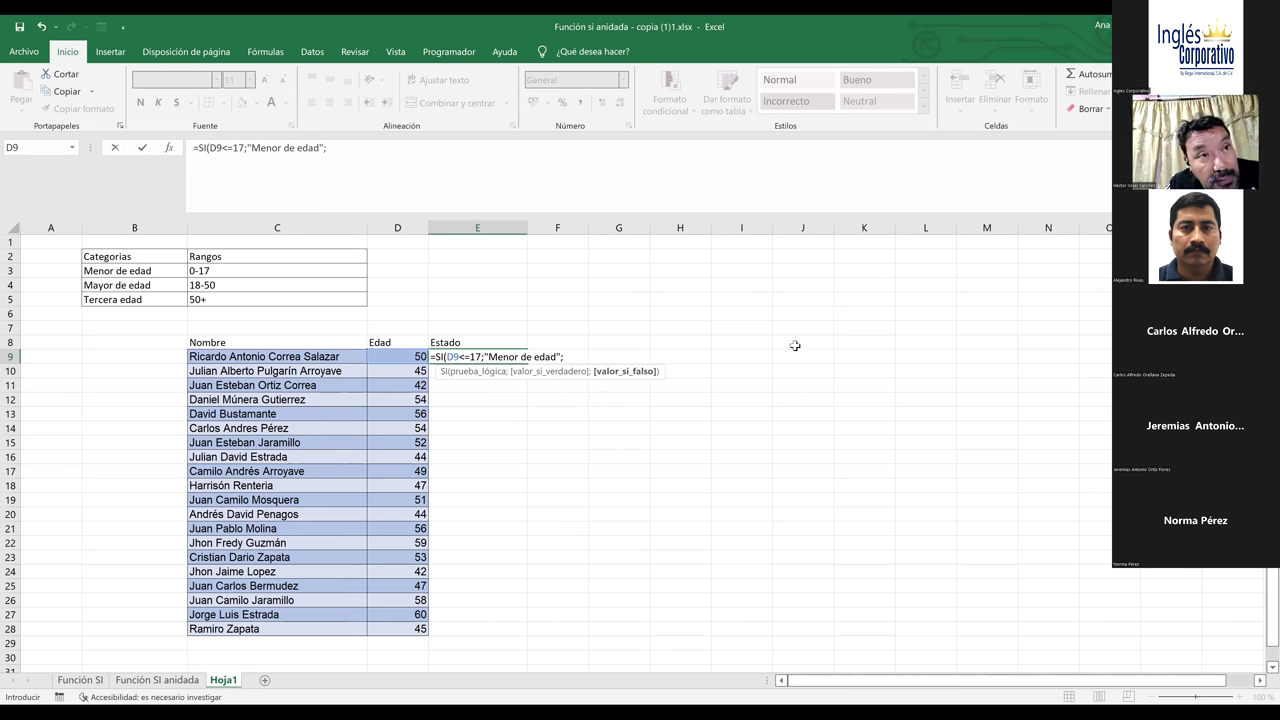
{"action": "type", "text": "si"}
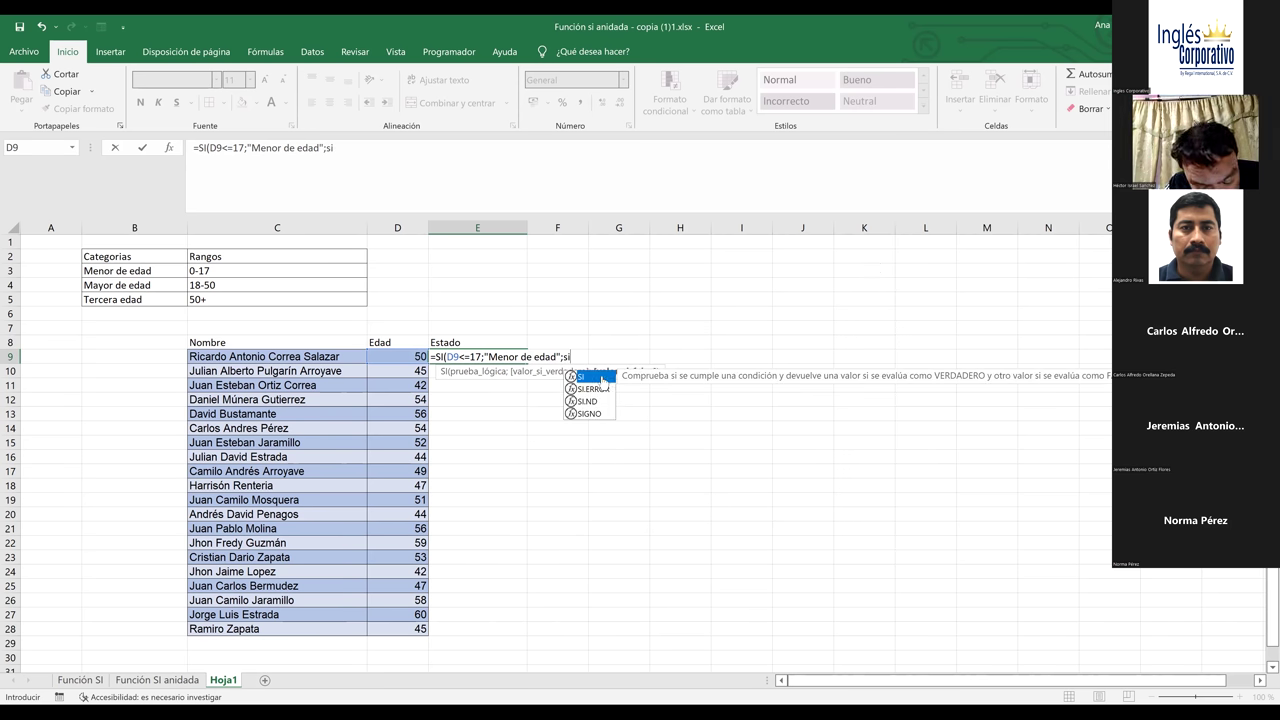
{"action": "double_click", "coordinate": [603, 380]}
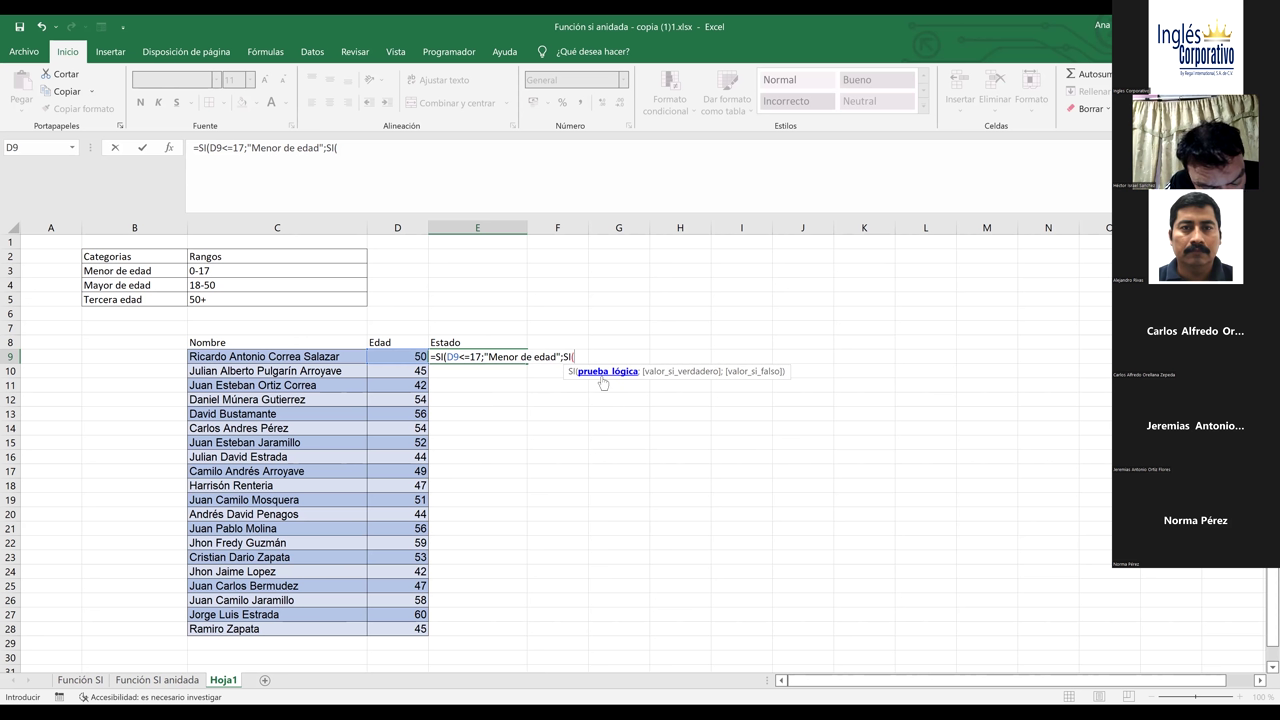
{"action": "left_click", "coordinate": [404, 356]}
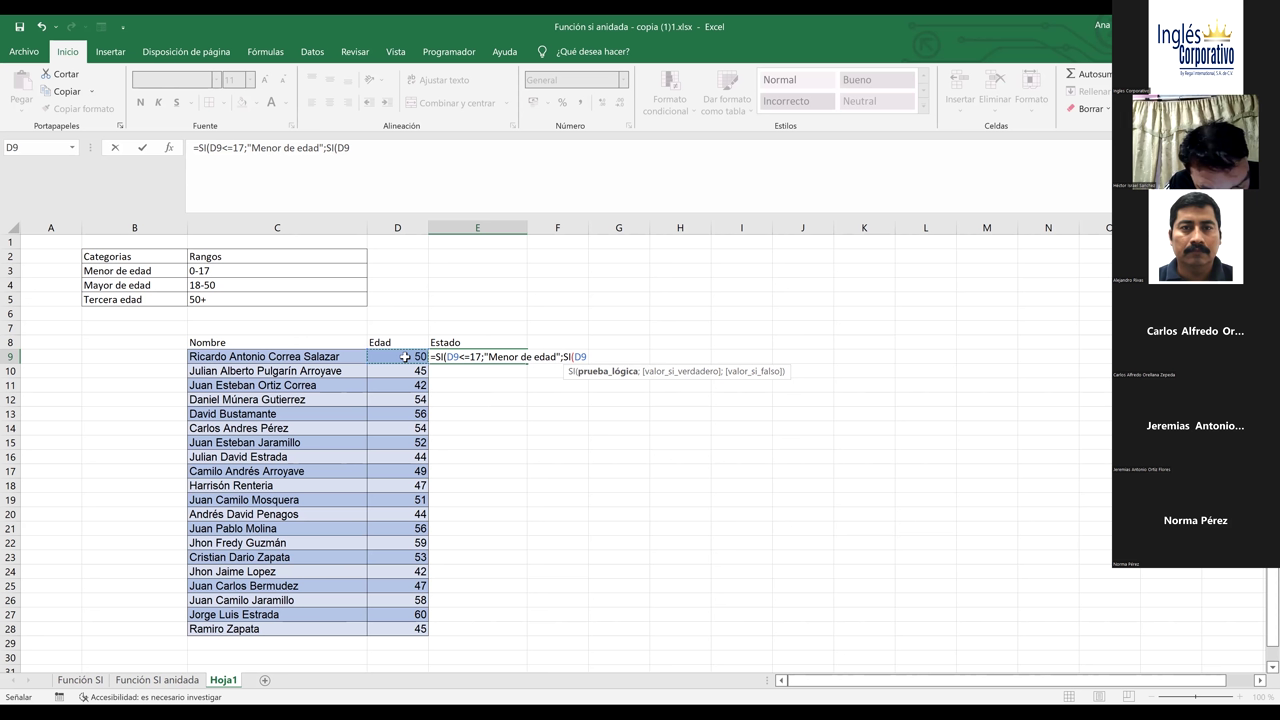
{"action": "type", "text": "<"}
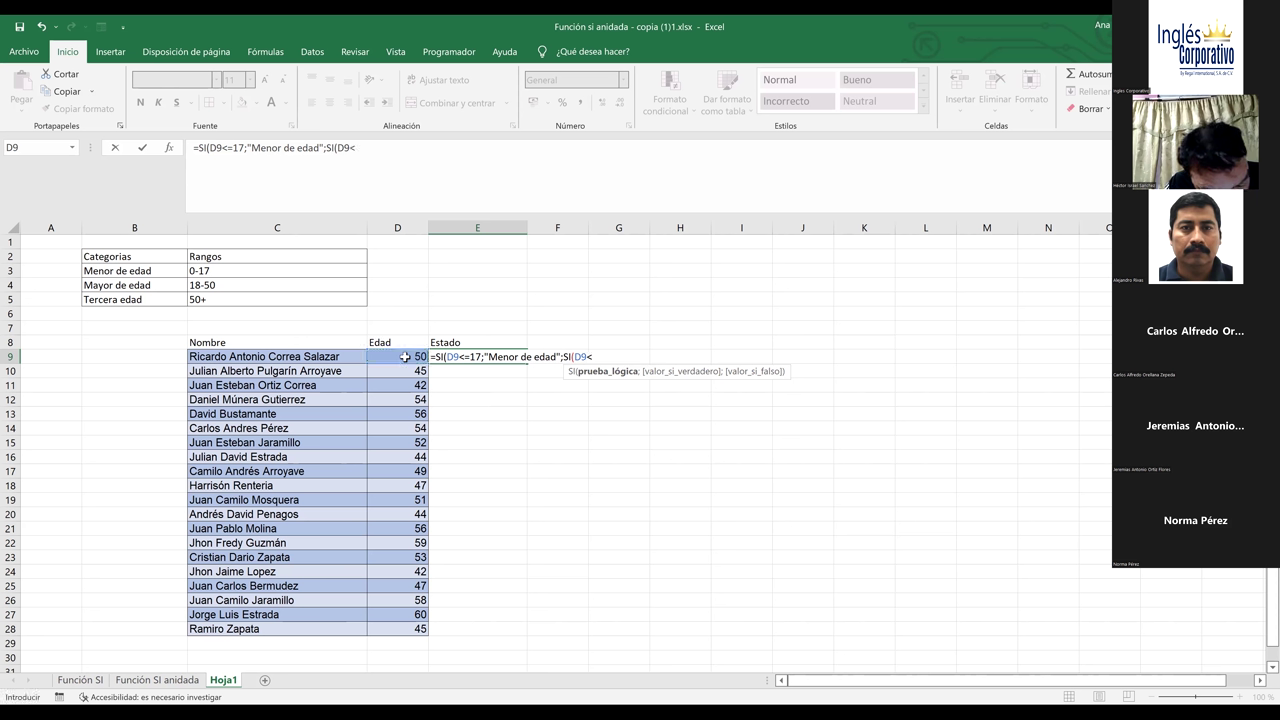
{"action": "type", "text": "="}
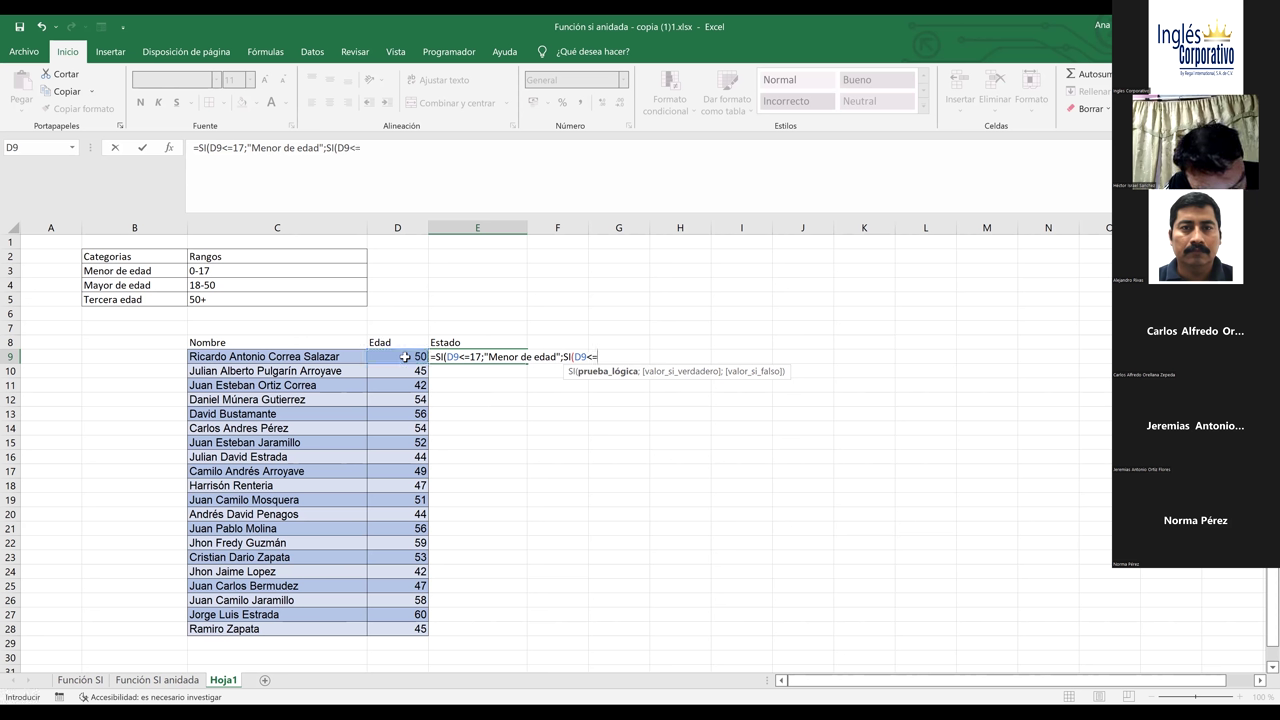
{"action": "type", "text": "50"}
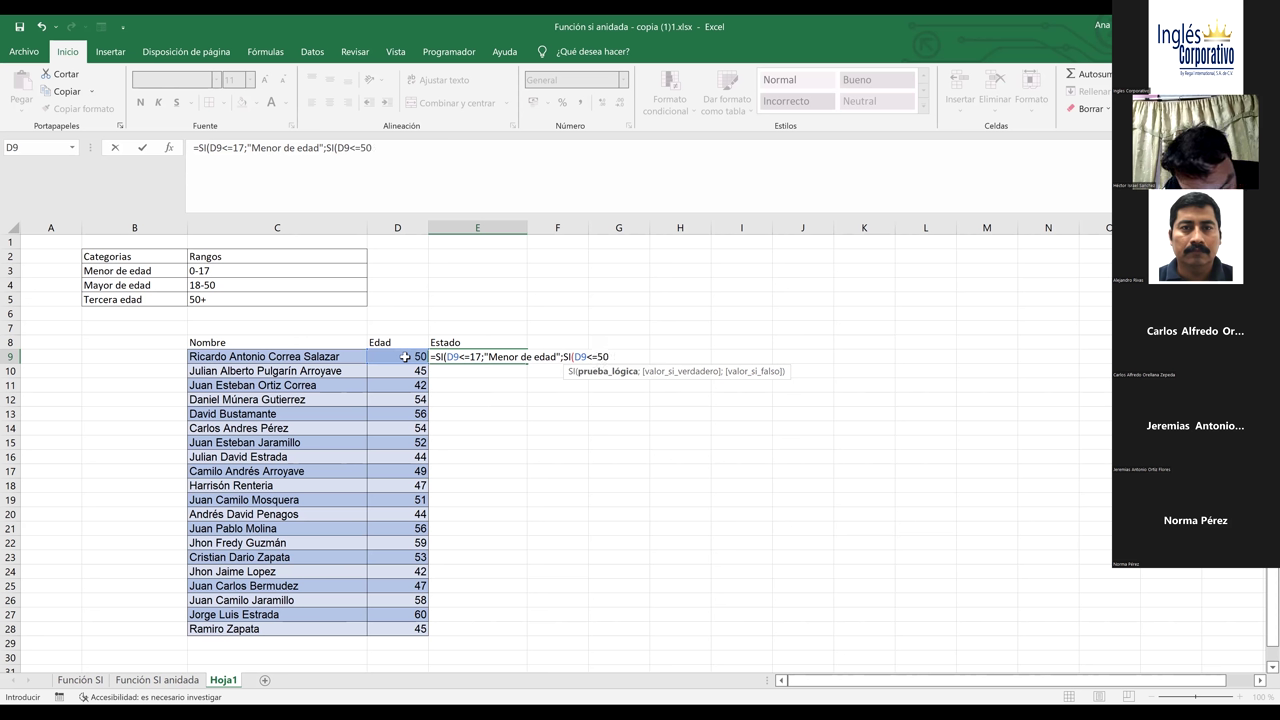
{"action": "type", "text": ";\""}
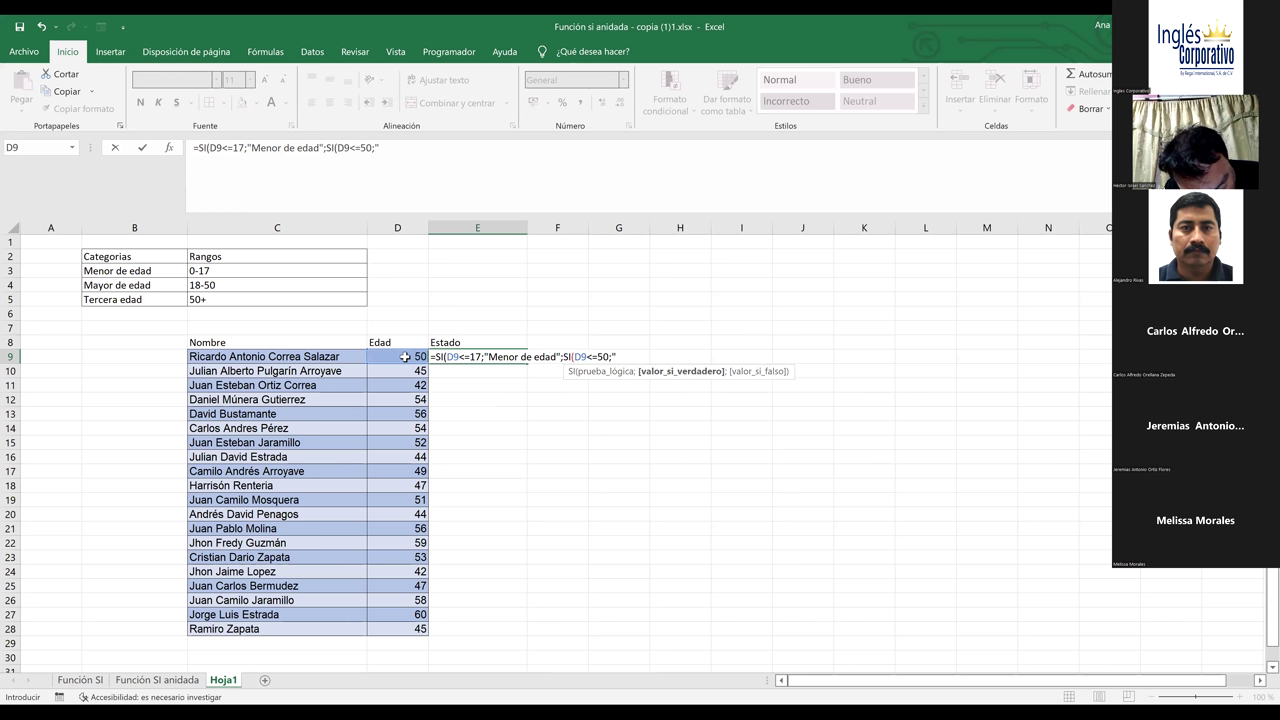
{"action": "type", "text": "Mayor de edad\""}
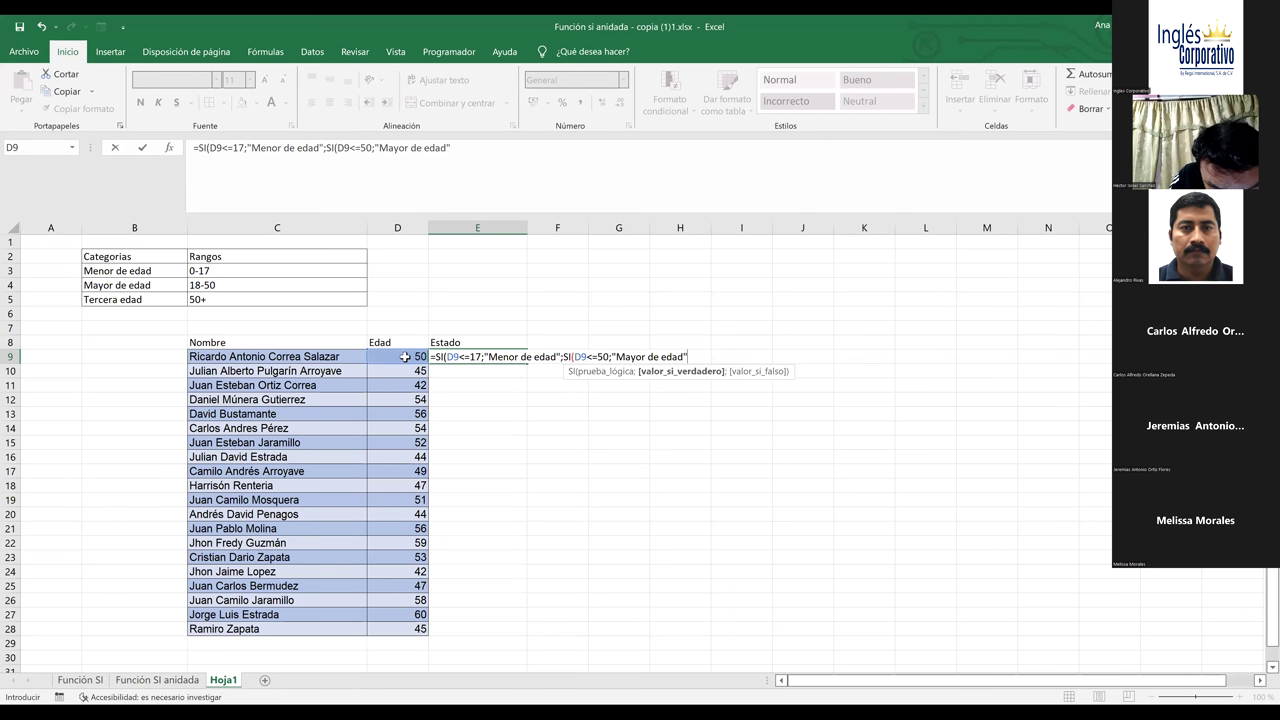
Nest a third SI returning "Tercera edad" when D9>50, close all three functions to complete the E9 formula, and select D9
{"action": "type", "text": ";"}
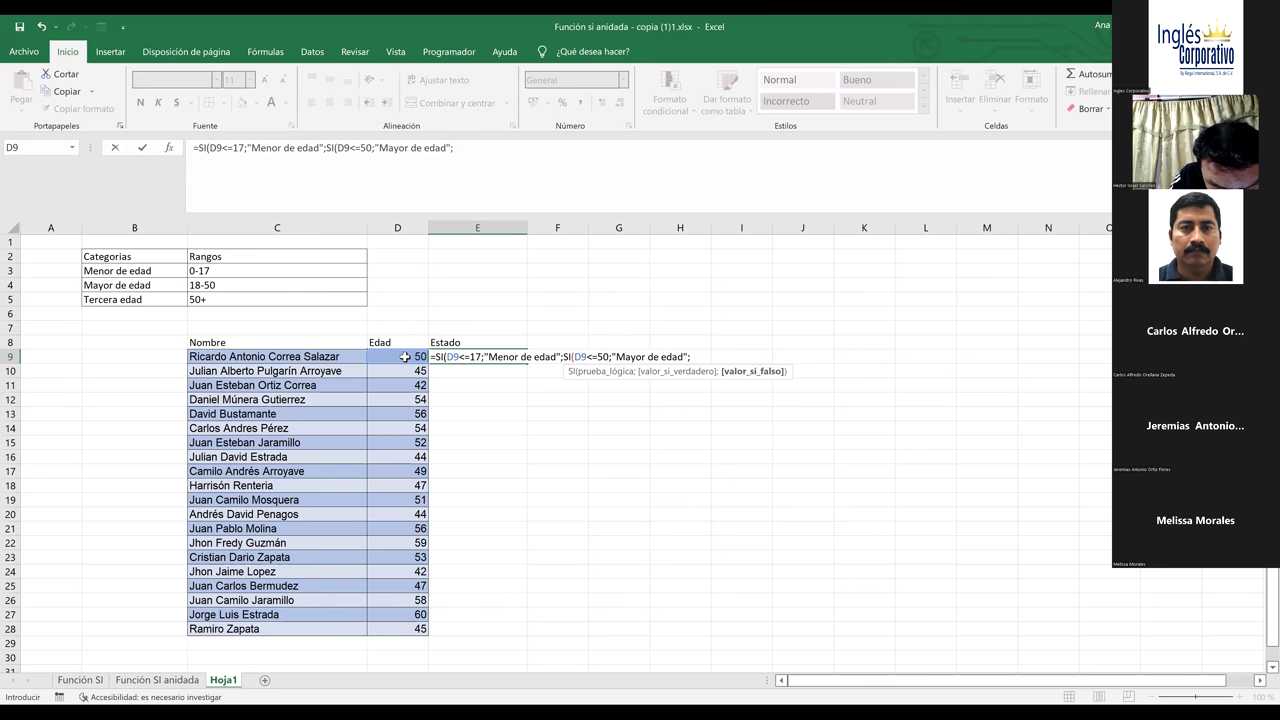
{"action": "type", "text": "si"}
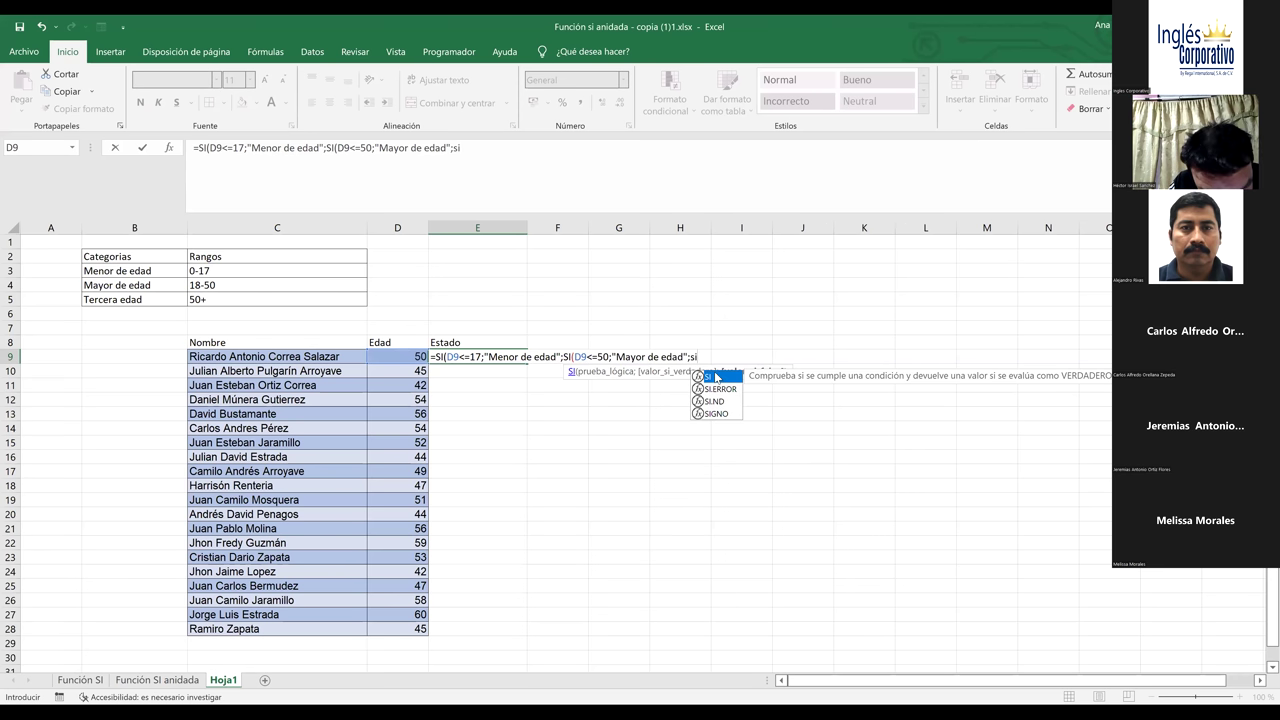
{"action": "key", "text": "Tab"}
{"action": "left_click", "coordinate": [407, 358]}
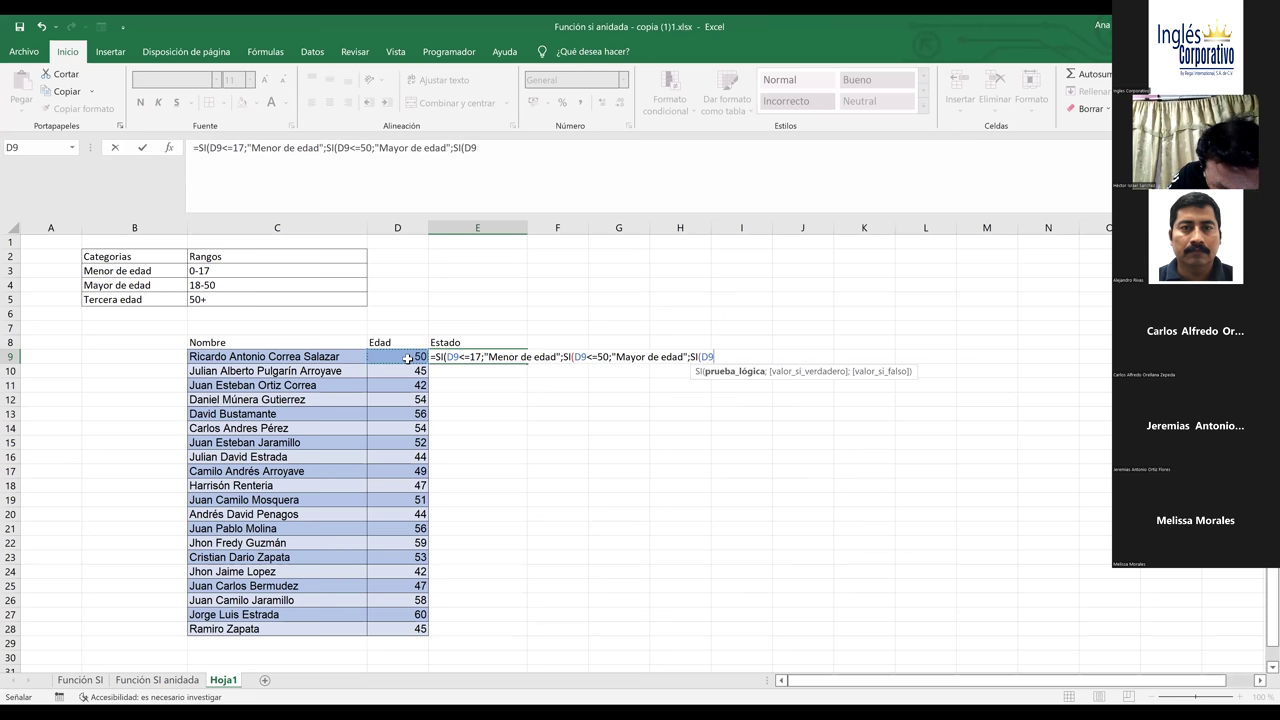
{"action": "type", "text": "<"}
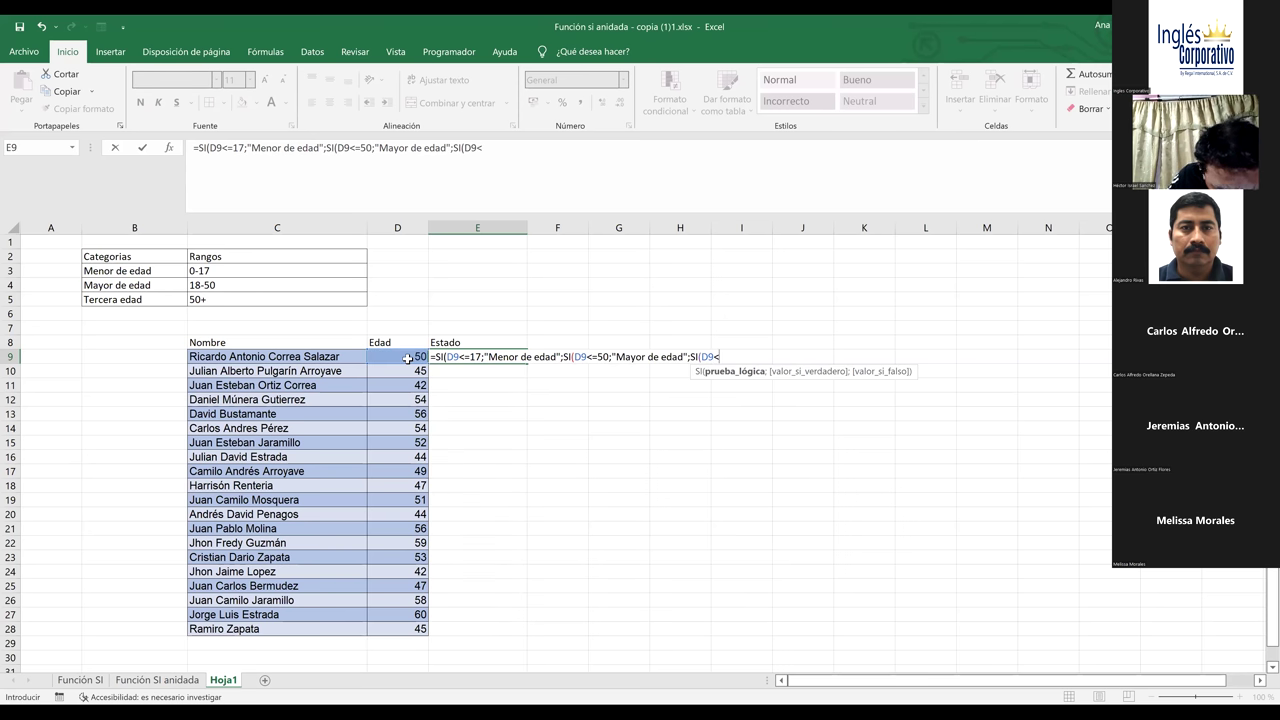
{"action": "key", "text": "BackSpace"}
{"action": "type", "text": ">5"}
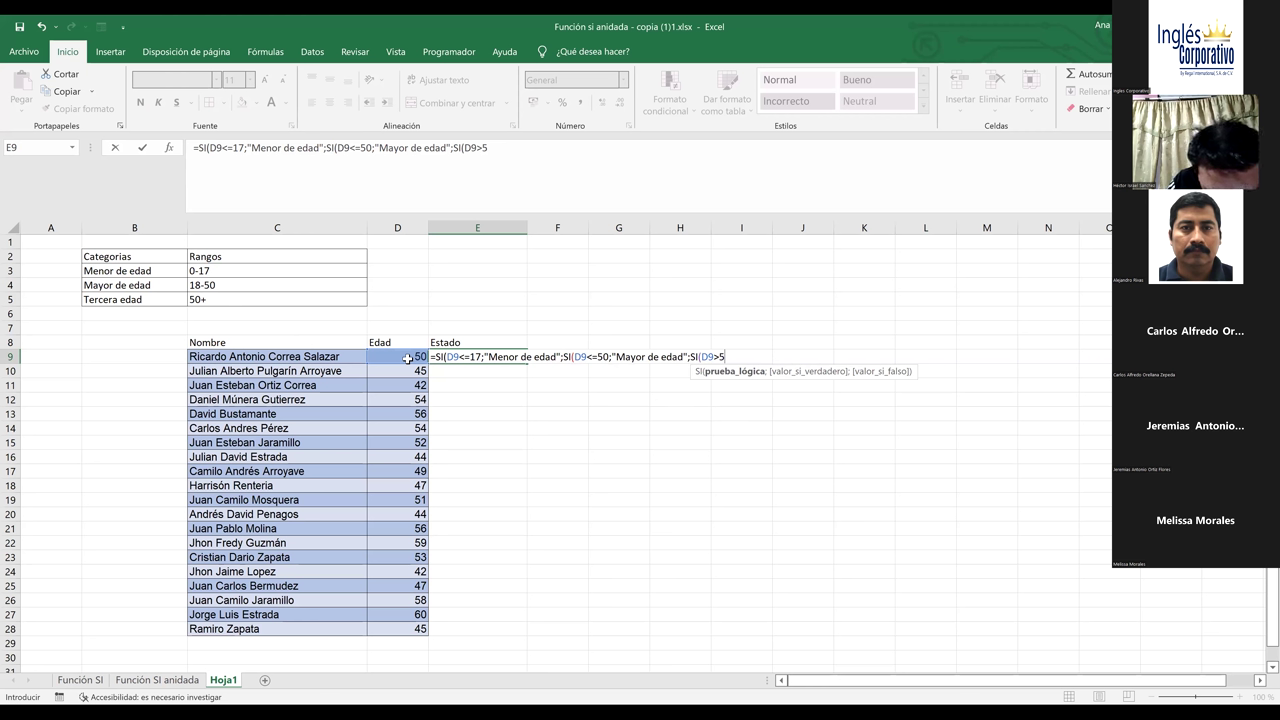
{"action": "type", "text": "0"}
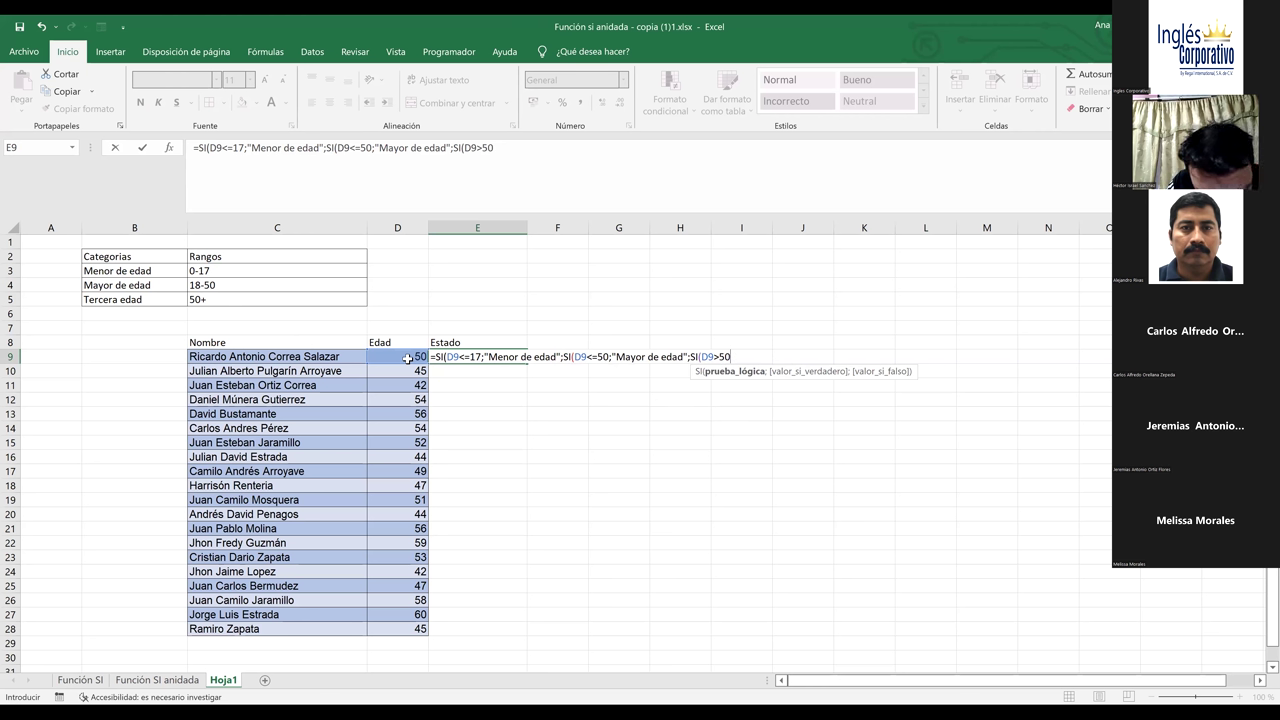
{"action": "type", "text": ";\""}
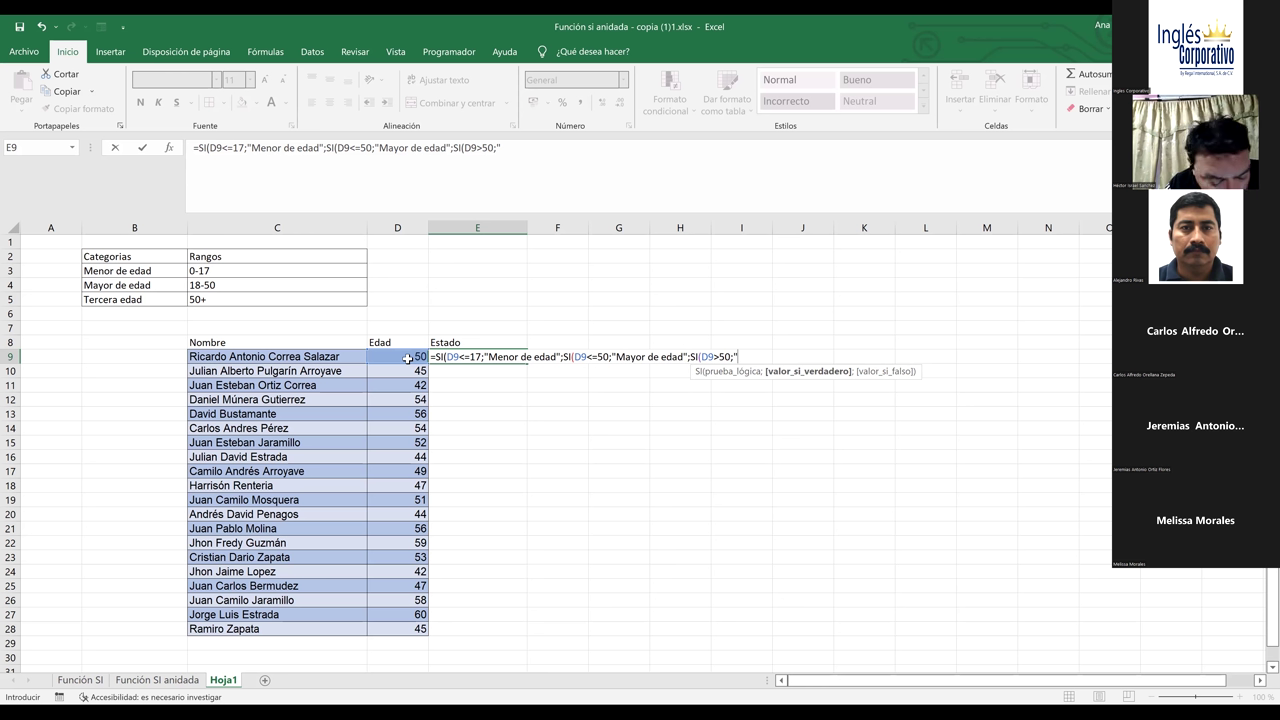
{"action": "type", "text": "T"}
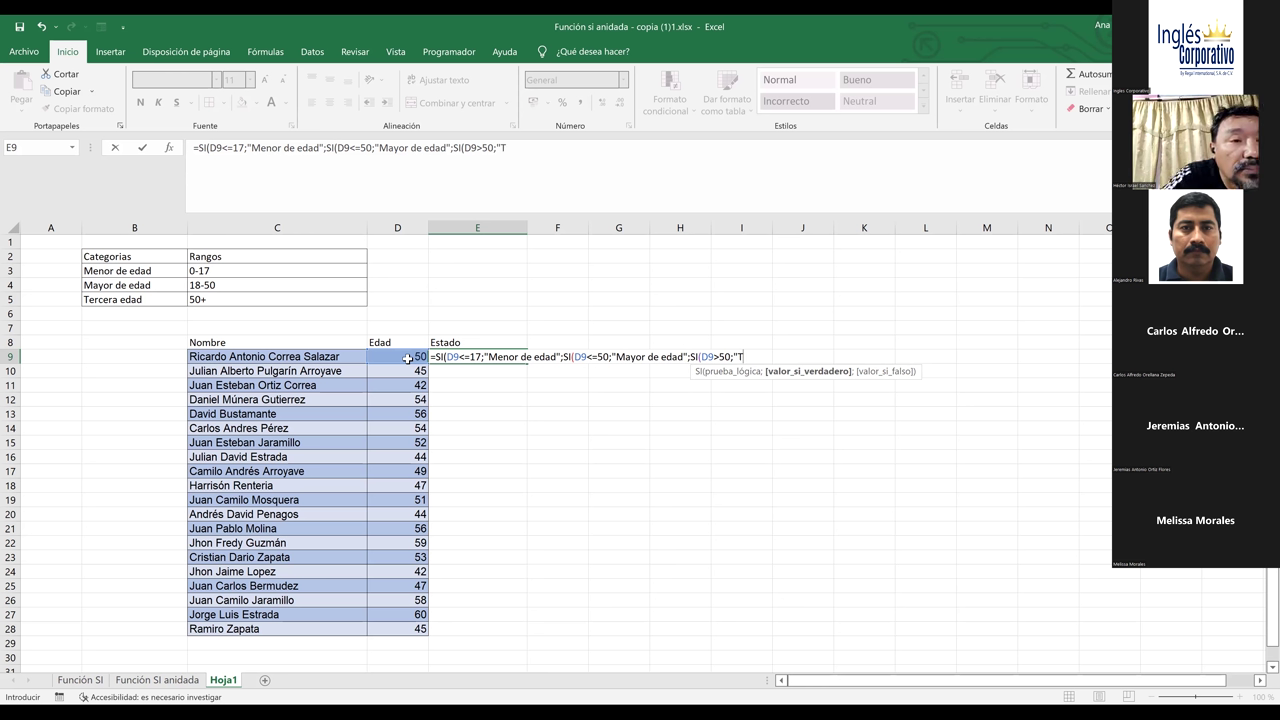
{"action": "type", "text": "ercera"}
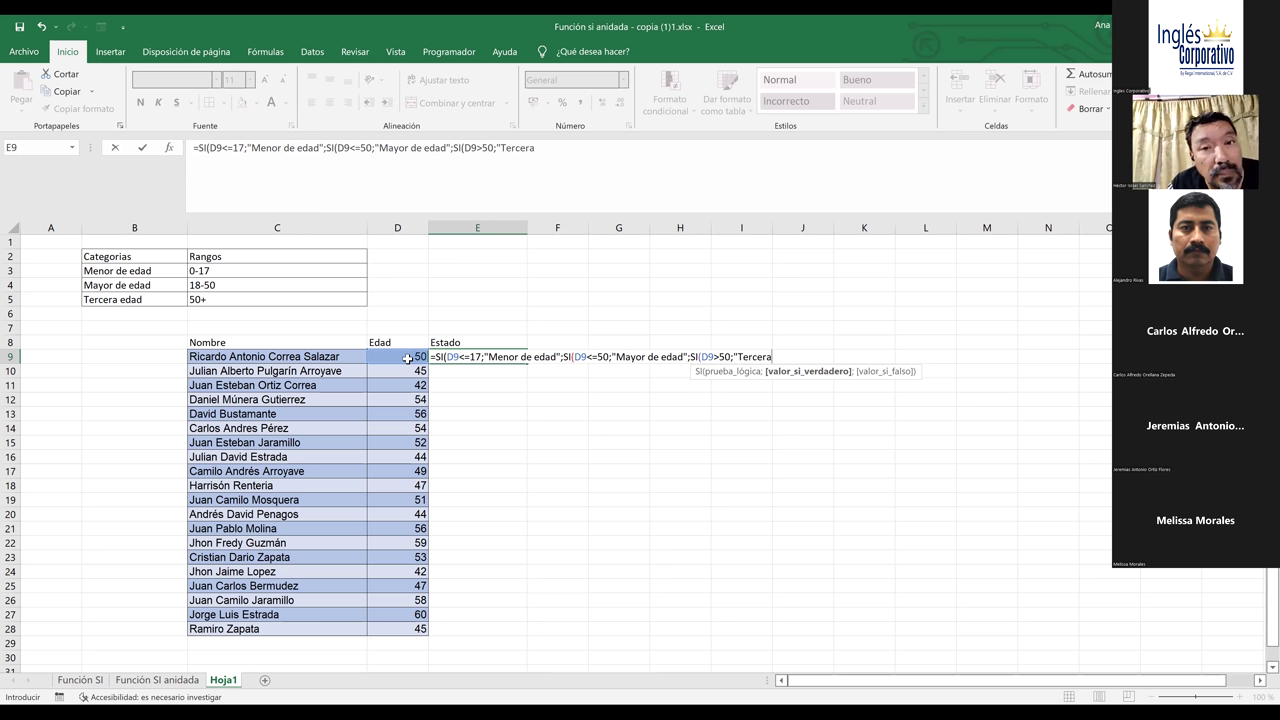
{"action": "type", "text": " edad"}
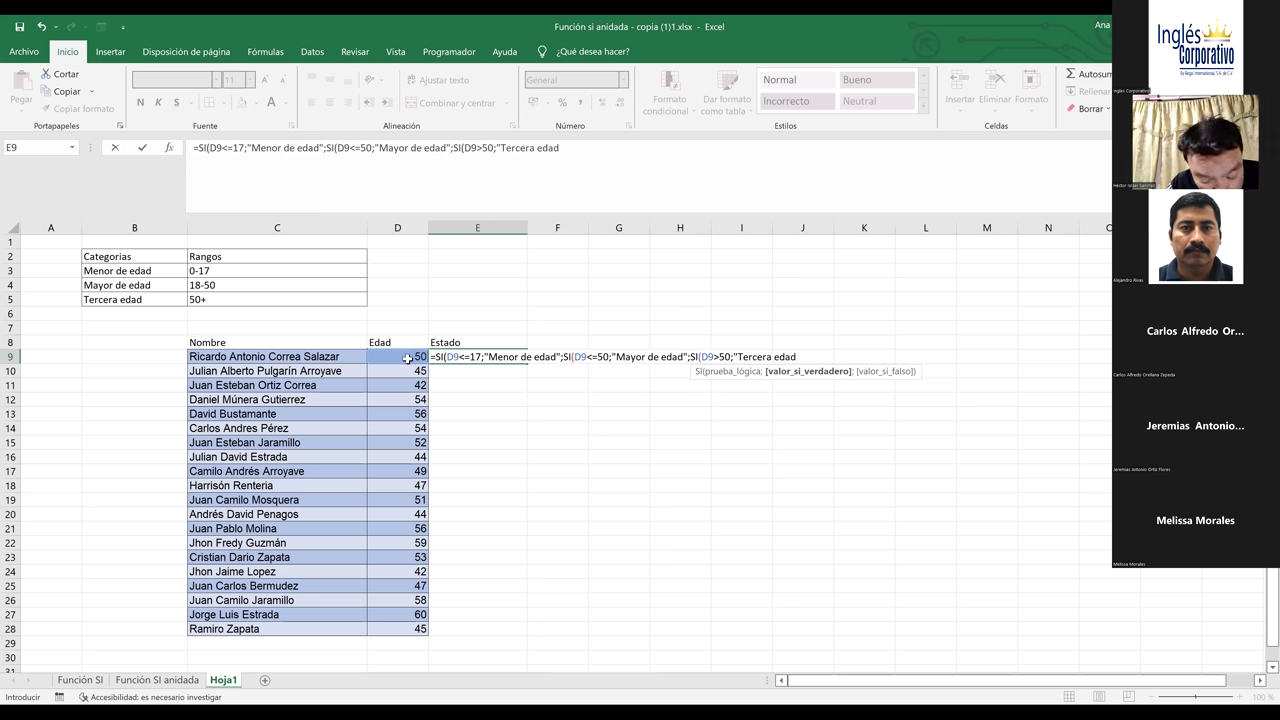
{"action": "type", "text": "\""}
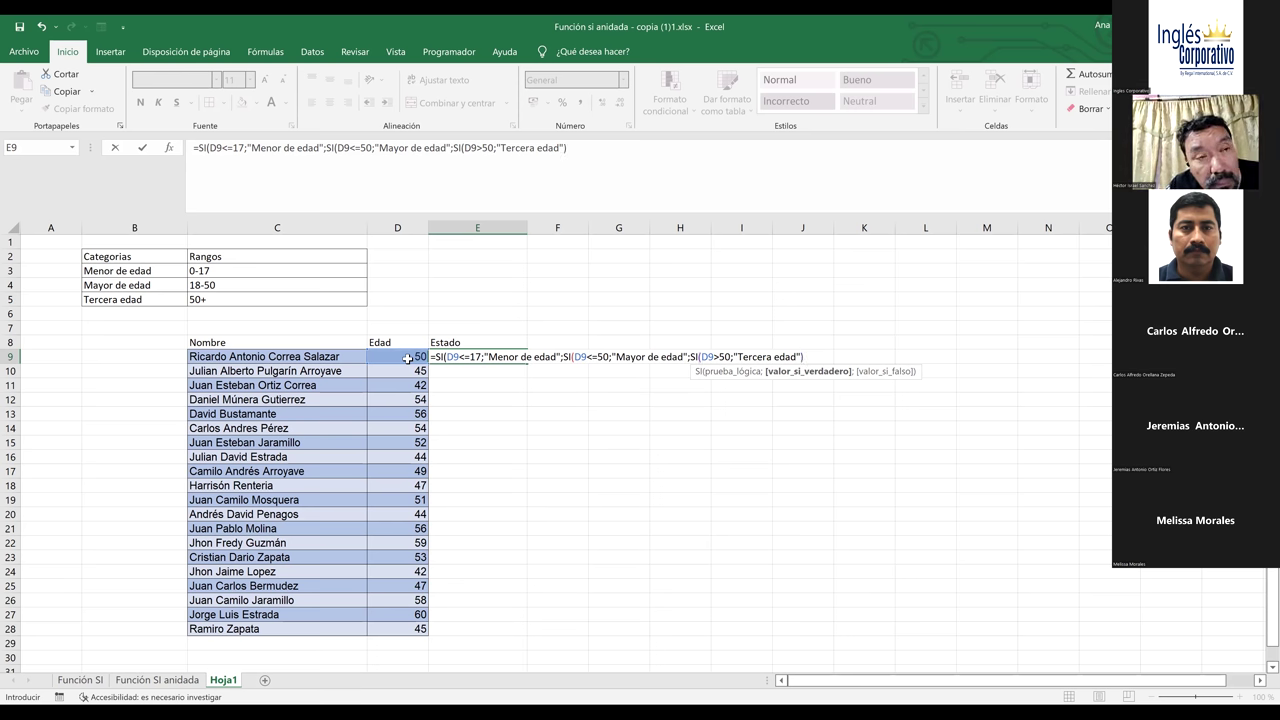
{"action": "type", "text": "))"}
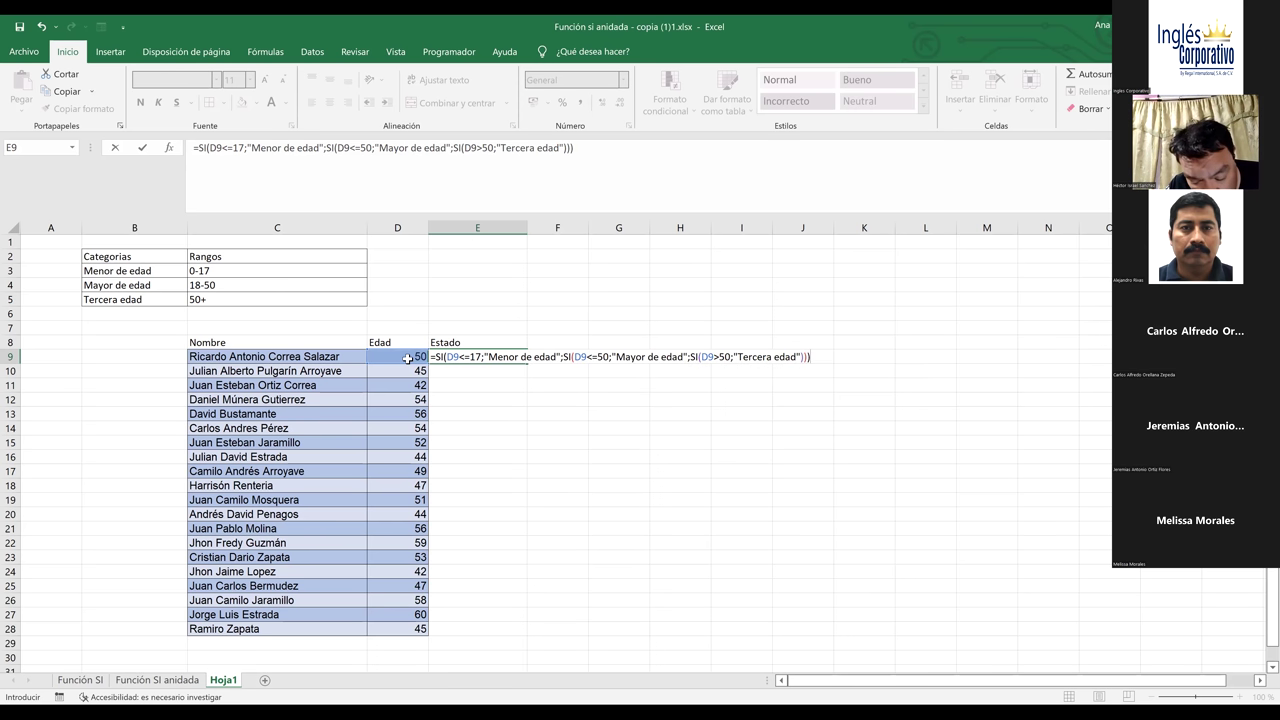
{"action": "key", "text": "Return"}
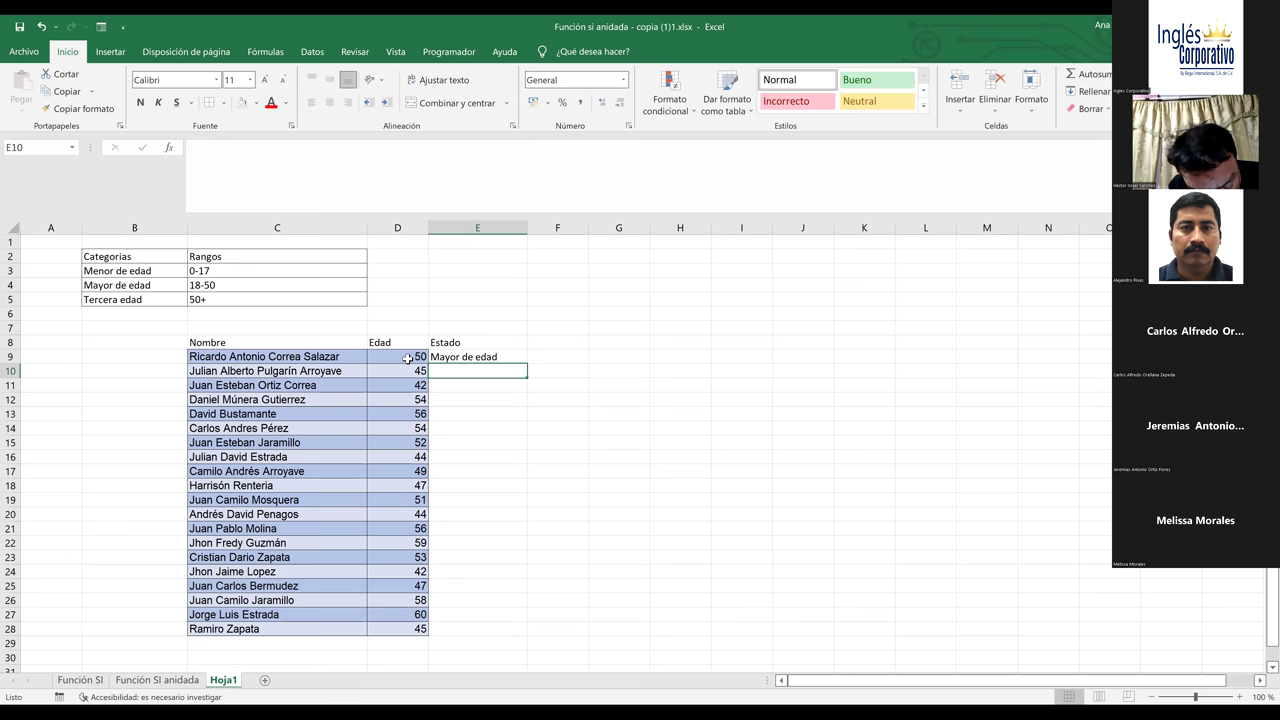
{"action": "left_click", "coordinate": [417, 358]}
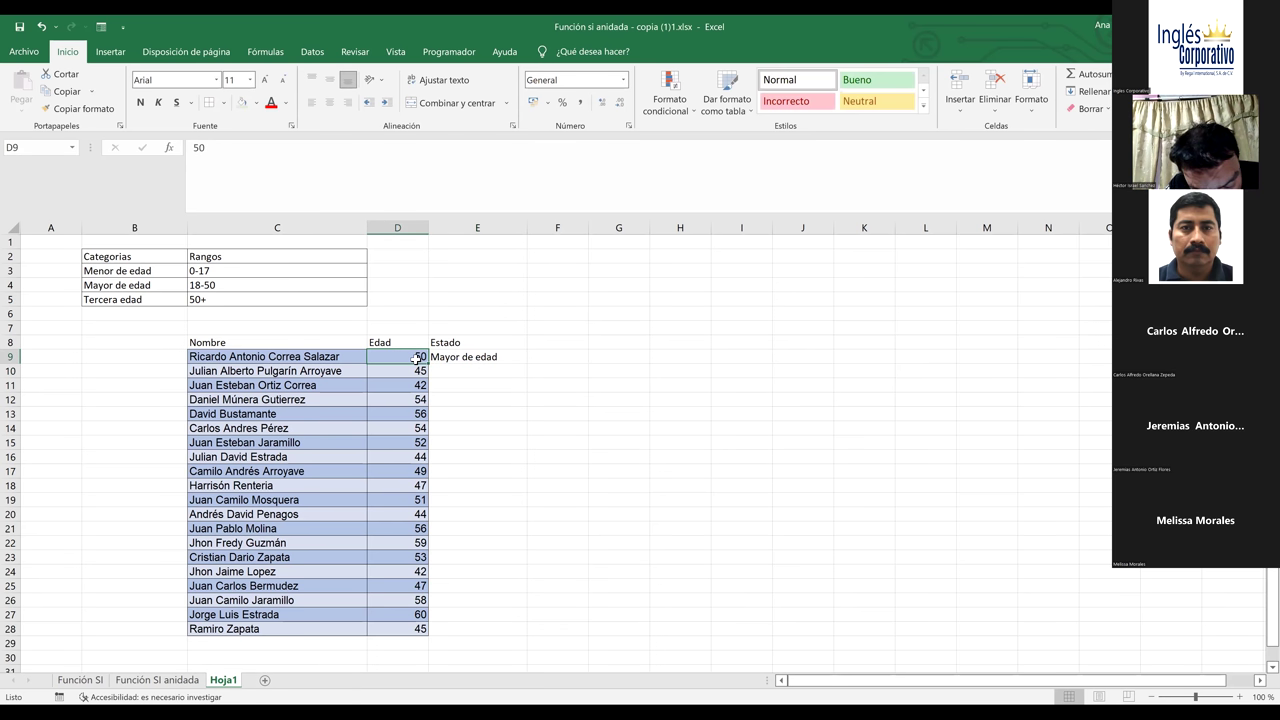
Copy the nested SI formula from E9 down through E28 and check the copied formula in E10
{"action": "left_click", "coordinate": [240, 300]}
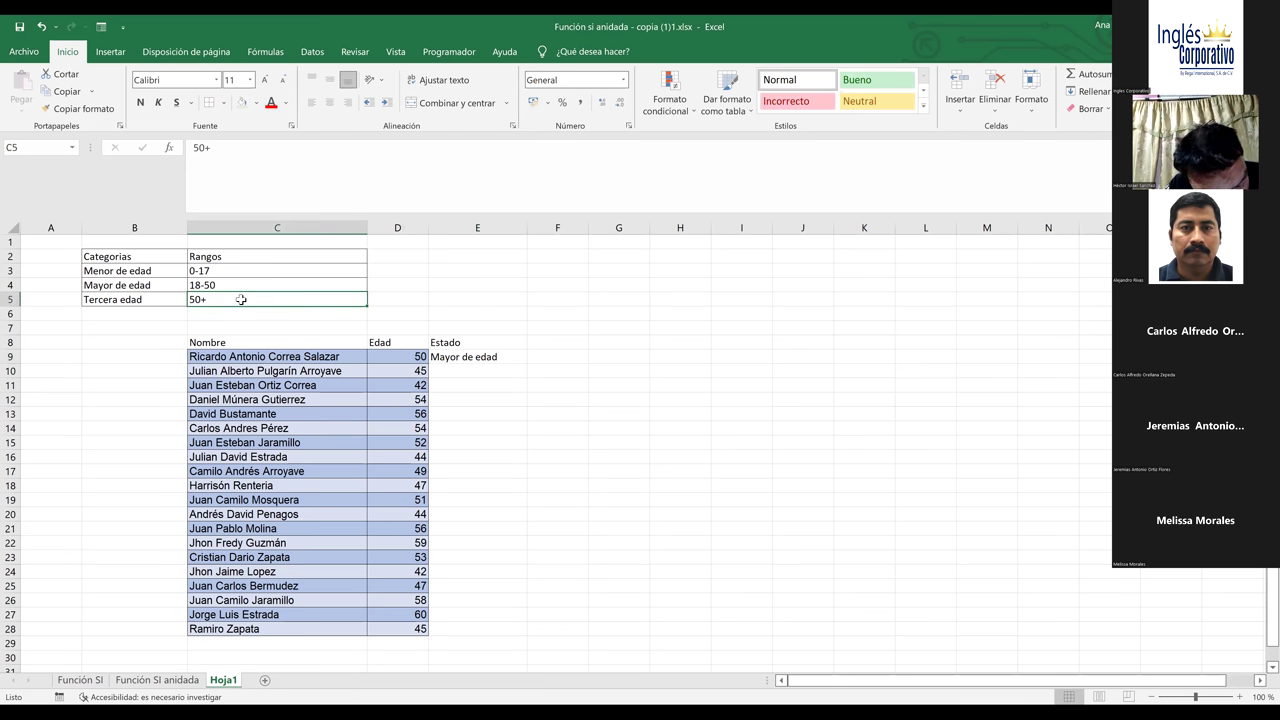
{"action": "left_click", "coordinate": [240, 287]}
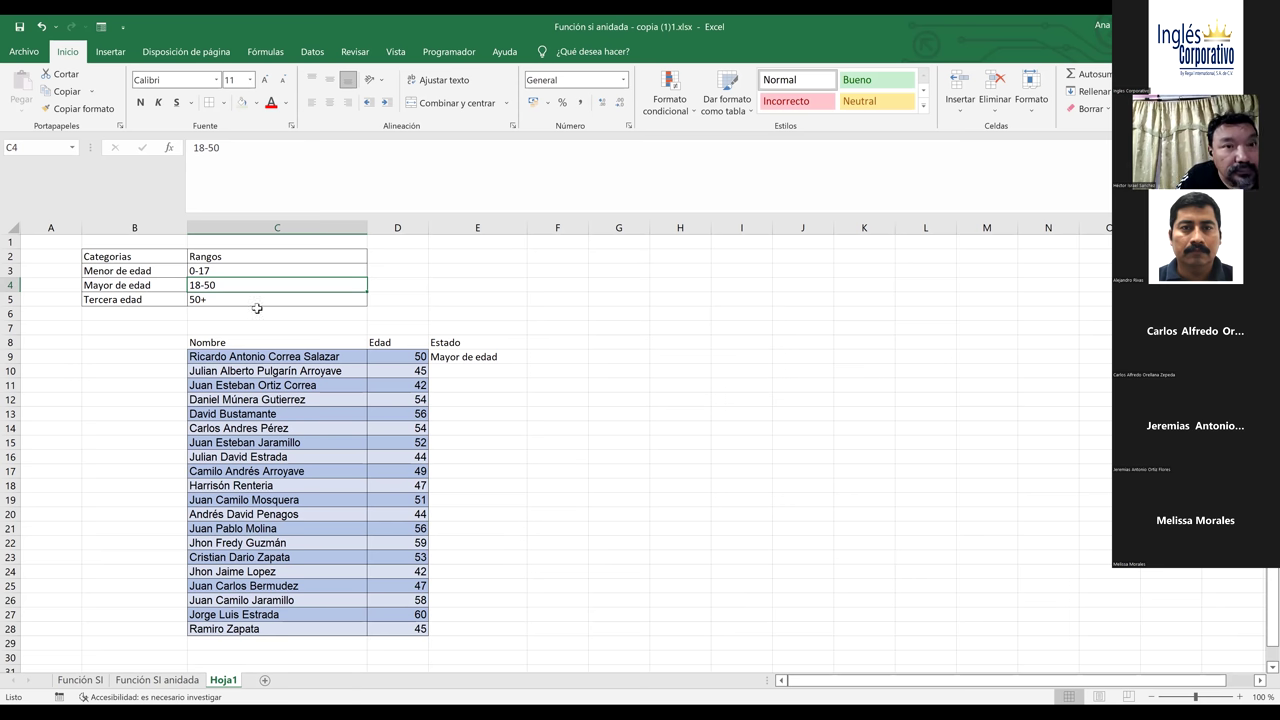
{"action": "left_click", "coordinate": [480, 357]}
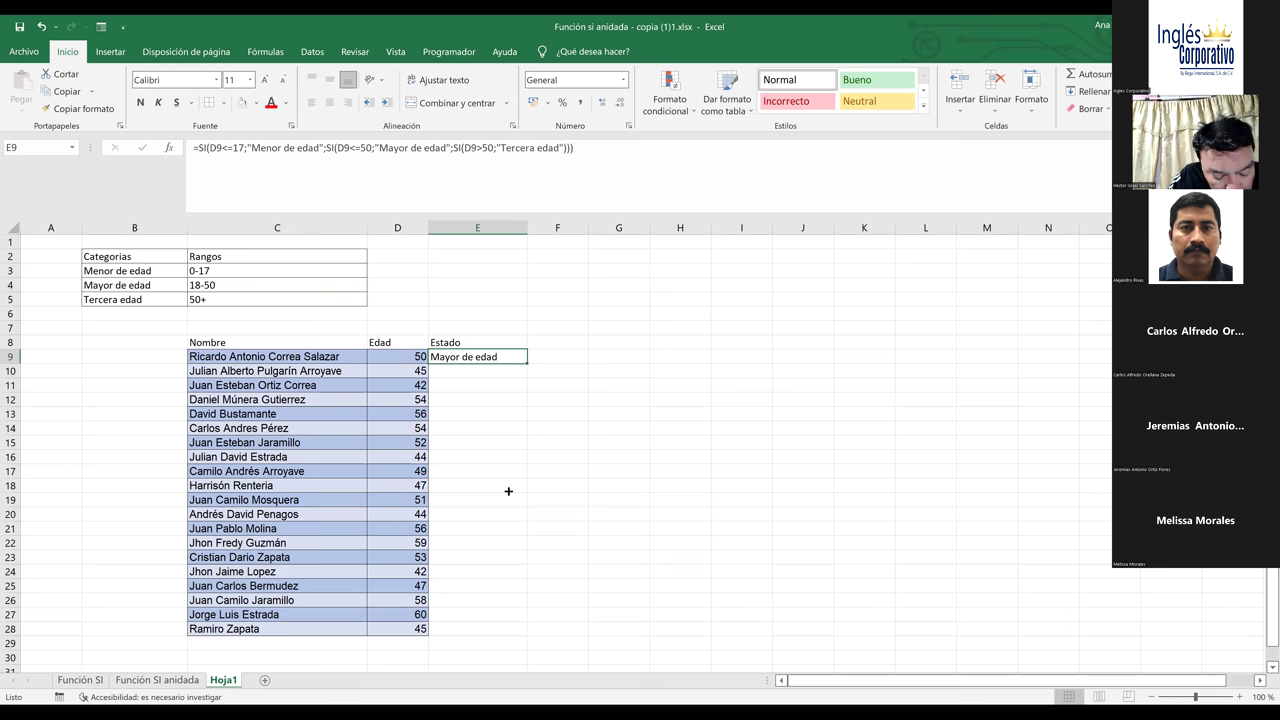
{"action": "left_click_drag", "start_coordinate": [500, 606], "coordinate": [500, 640]}
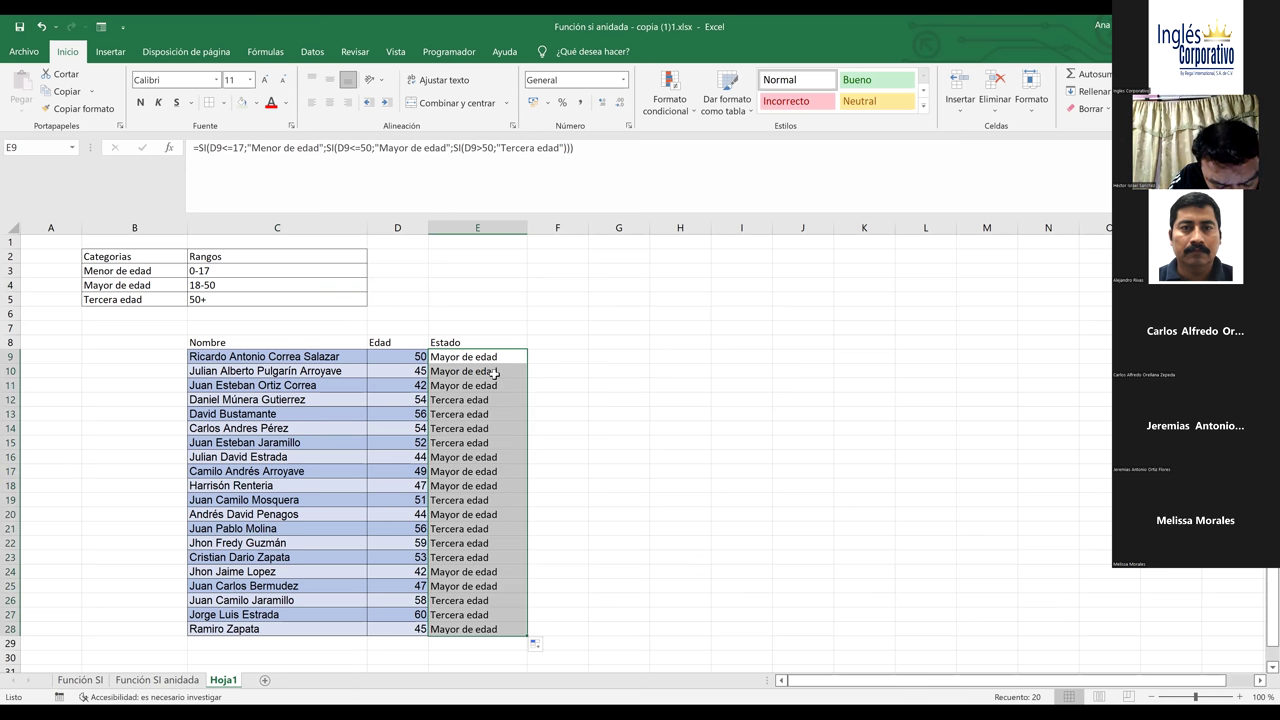
{"action": "left_click", "coordinate": [494, 372]}
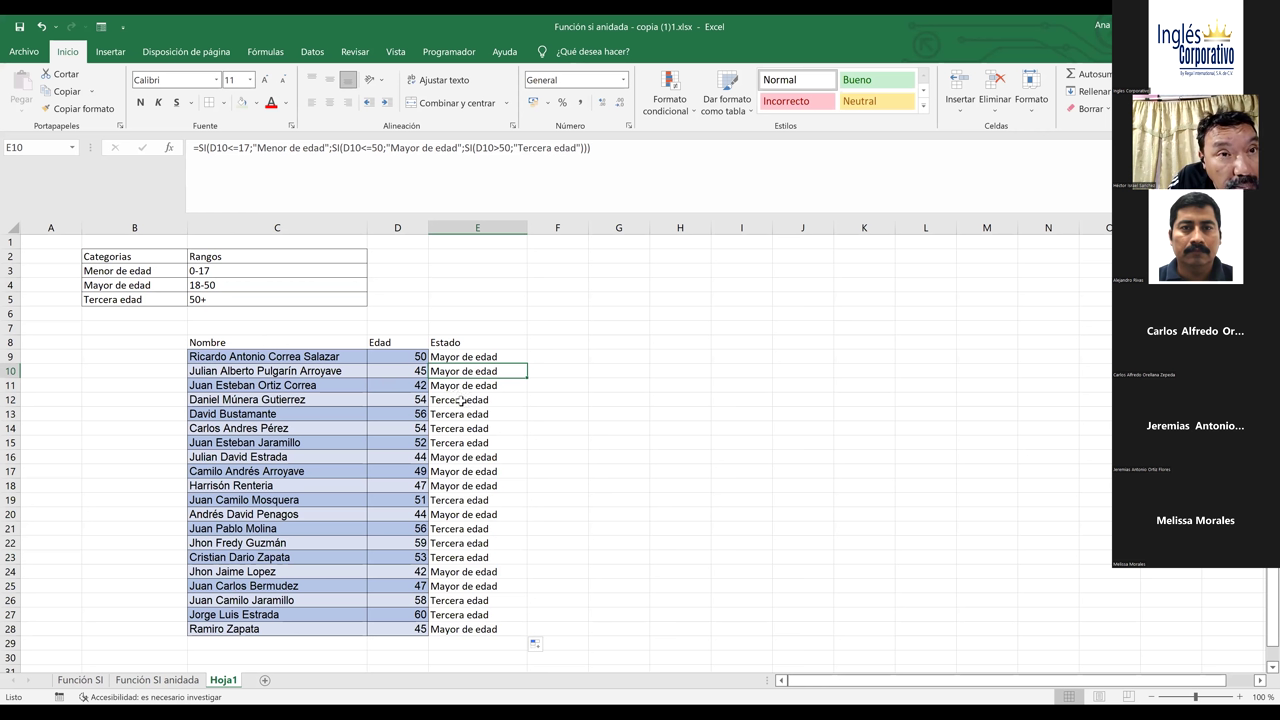
Set the age in D28 to 1 to test the Menor de edad category
{"action": "left_click", "coordinate": [226, 301]}
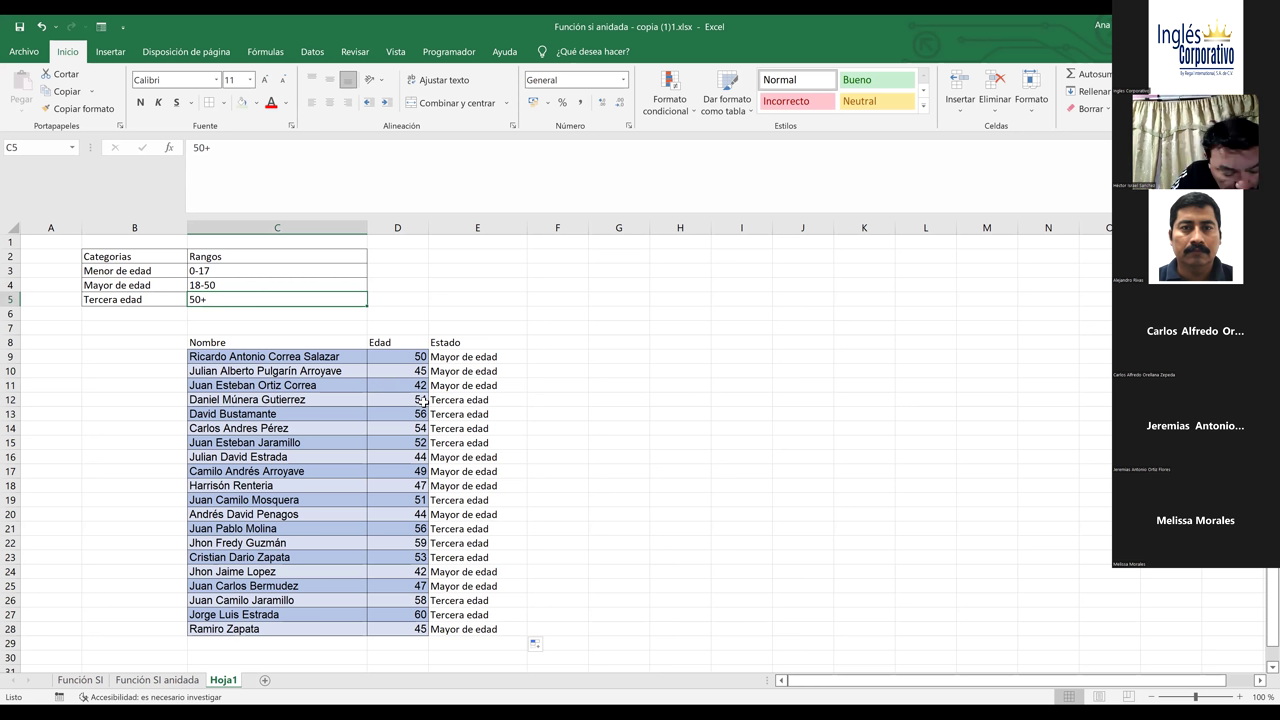
{"action": "left_click", "coordinate": [408, 515]}
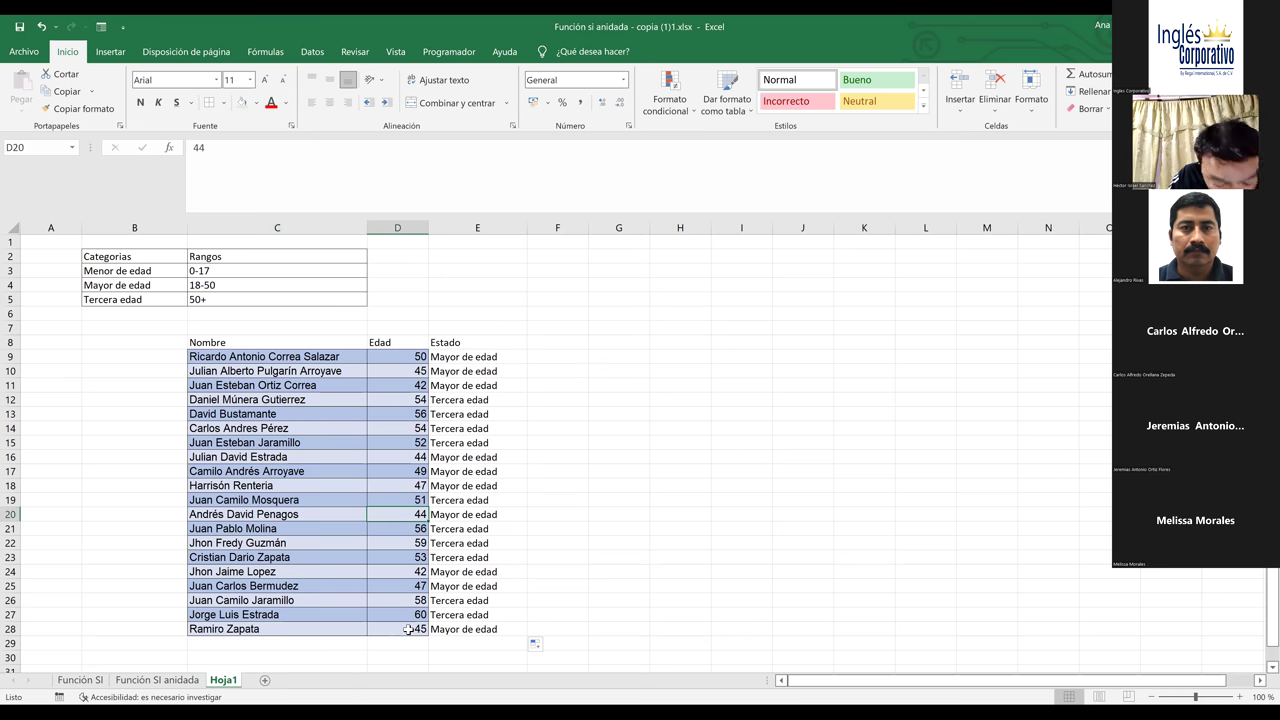
{"action": "left_click", "coordinate": [408, 629]}
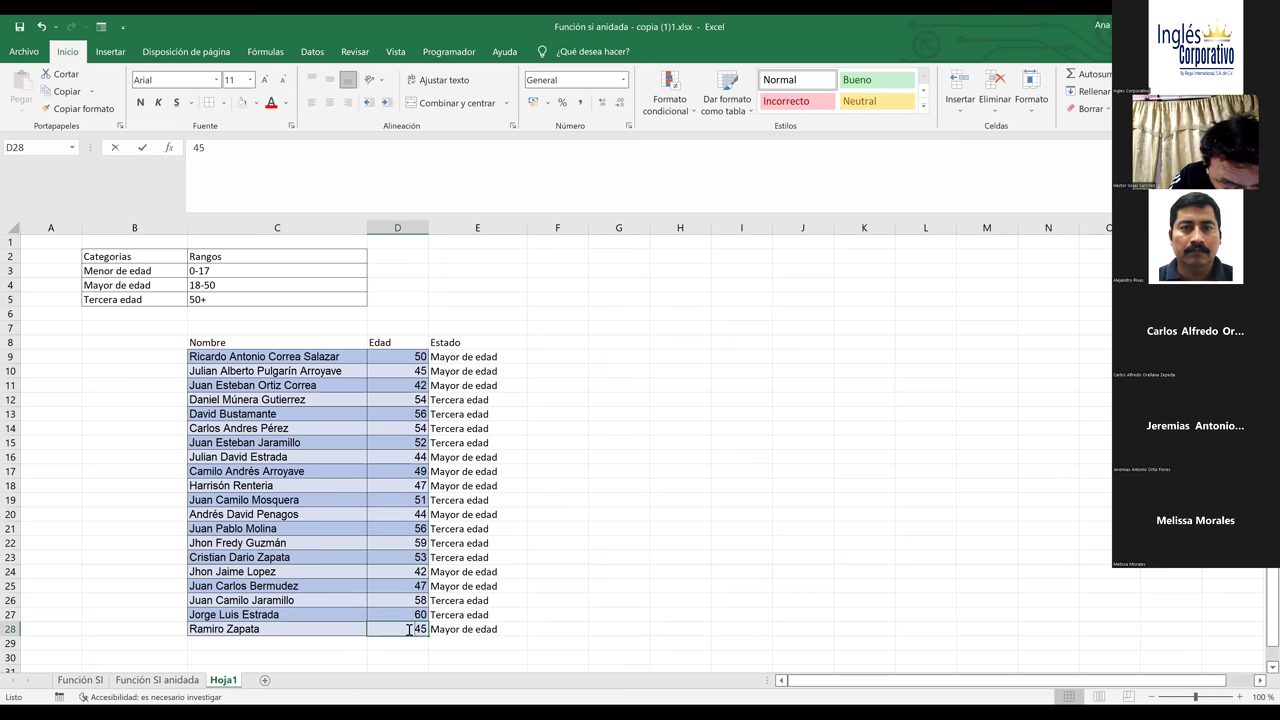
{"action": "type", "text": "1"}
{"action": "key", "text": "Return"}
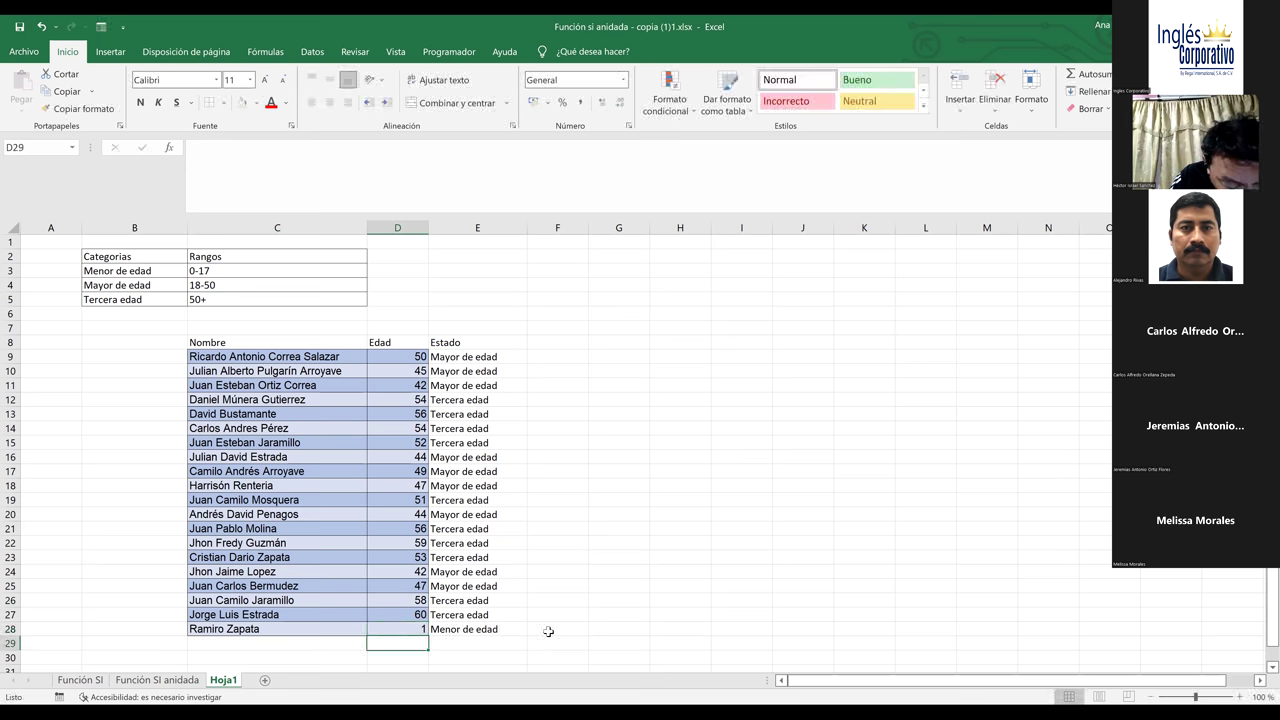
{"action": "left_click", "coordinate": [548, 631]}
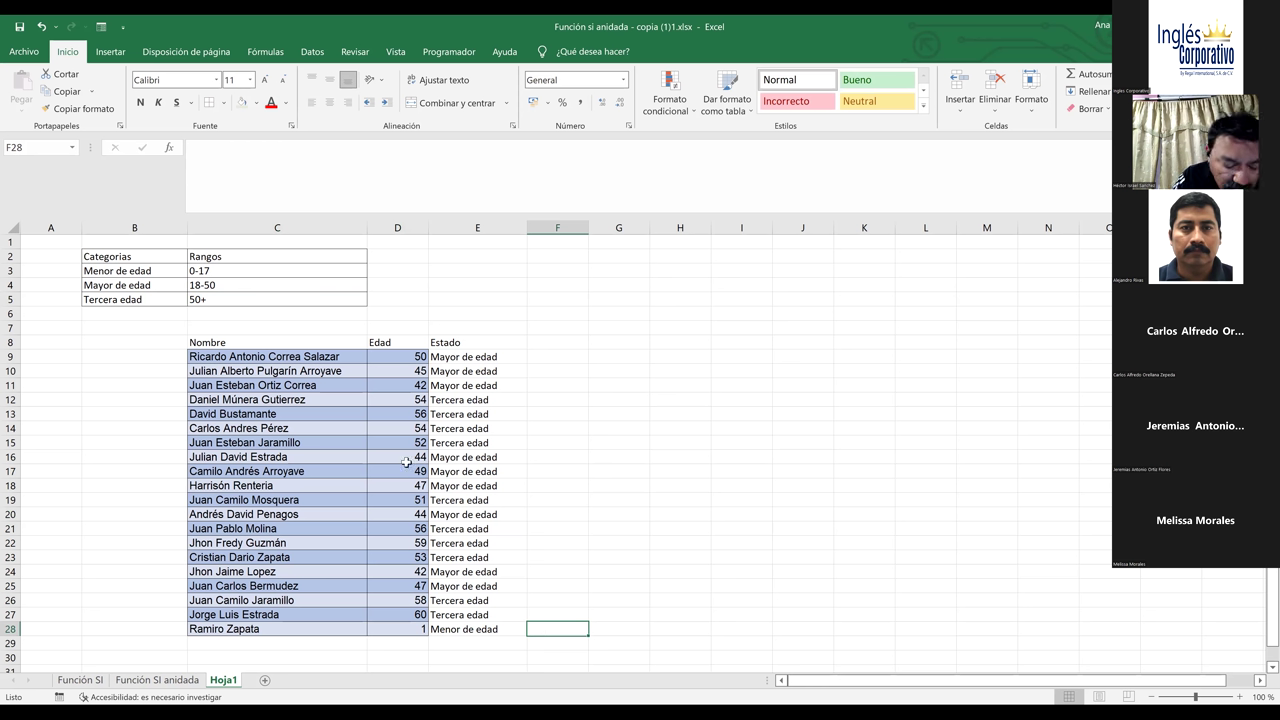
Set the age in D9 to 18 to test the lower limit of the Mayor de edad range
{"action": "left_click", "coordinate": [412, 356]}
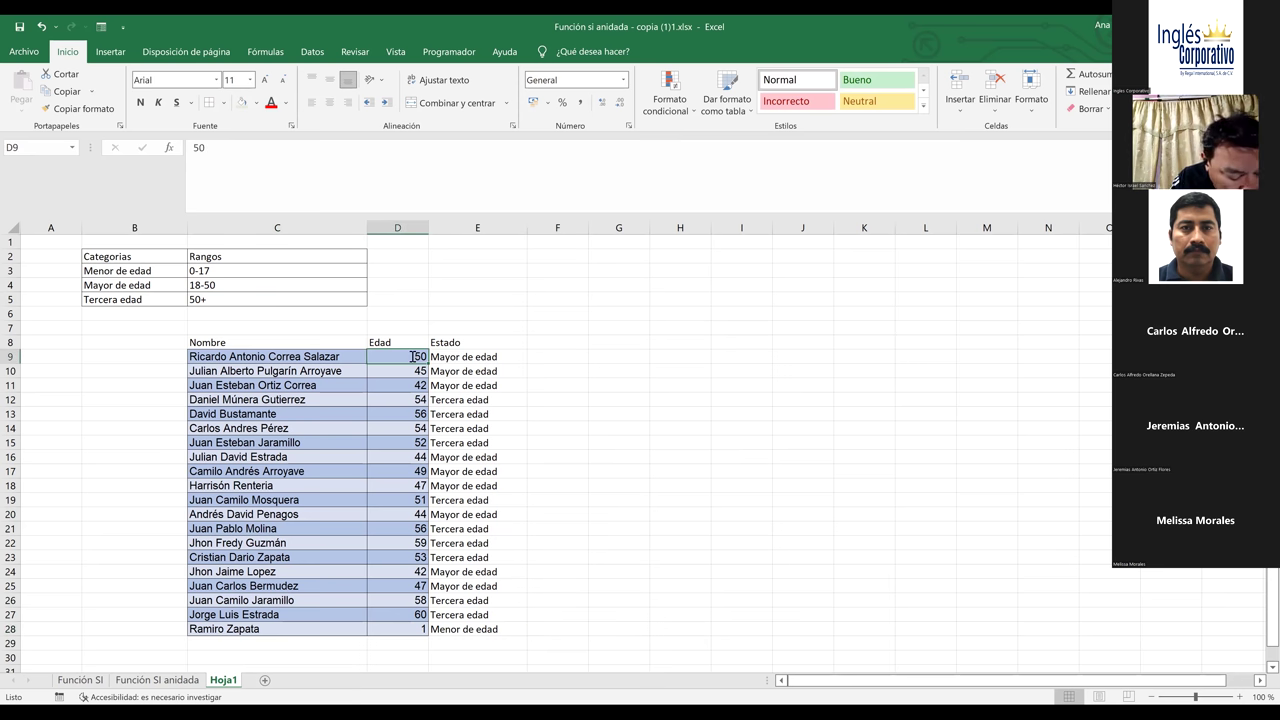
{"action": "type", "text": "18"}
{"action": "key", "text": "Return"}
{"action": "left_click", "coordinate": [488, 373]}
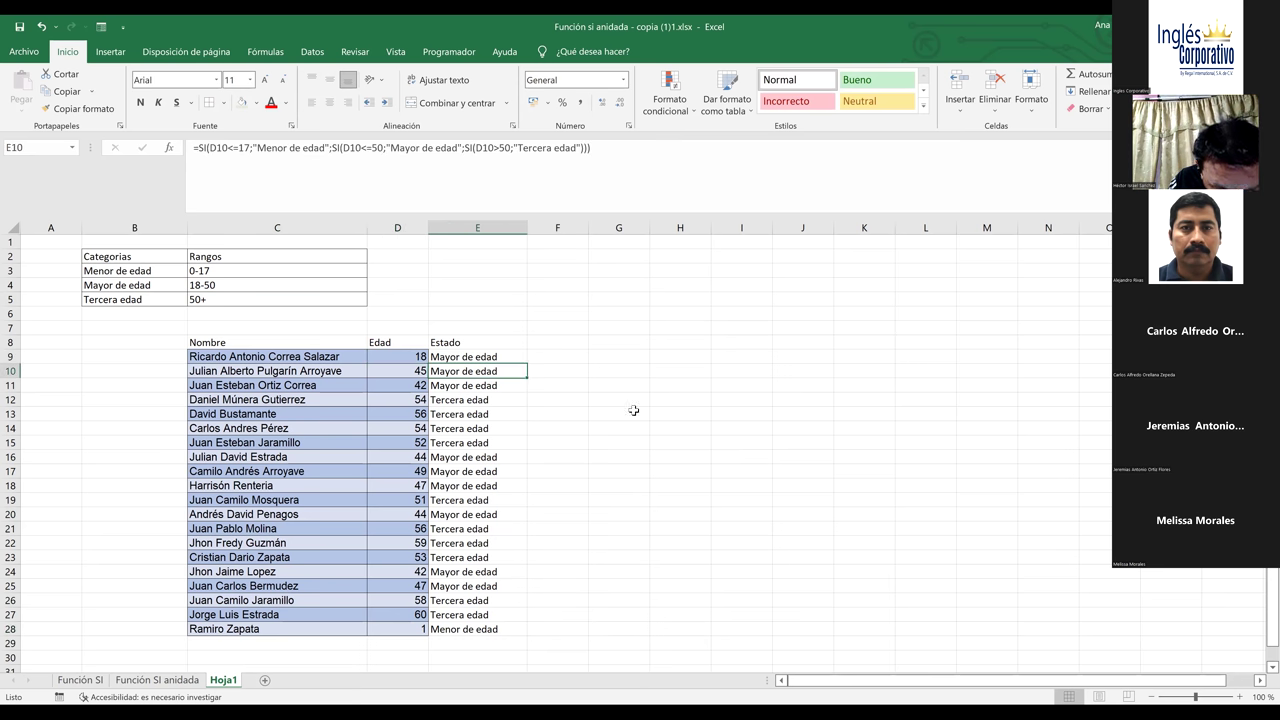
{"action": "left_click", "coordinate": [633, 410]}
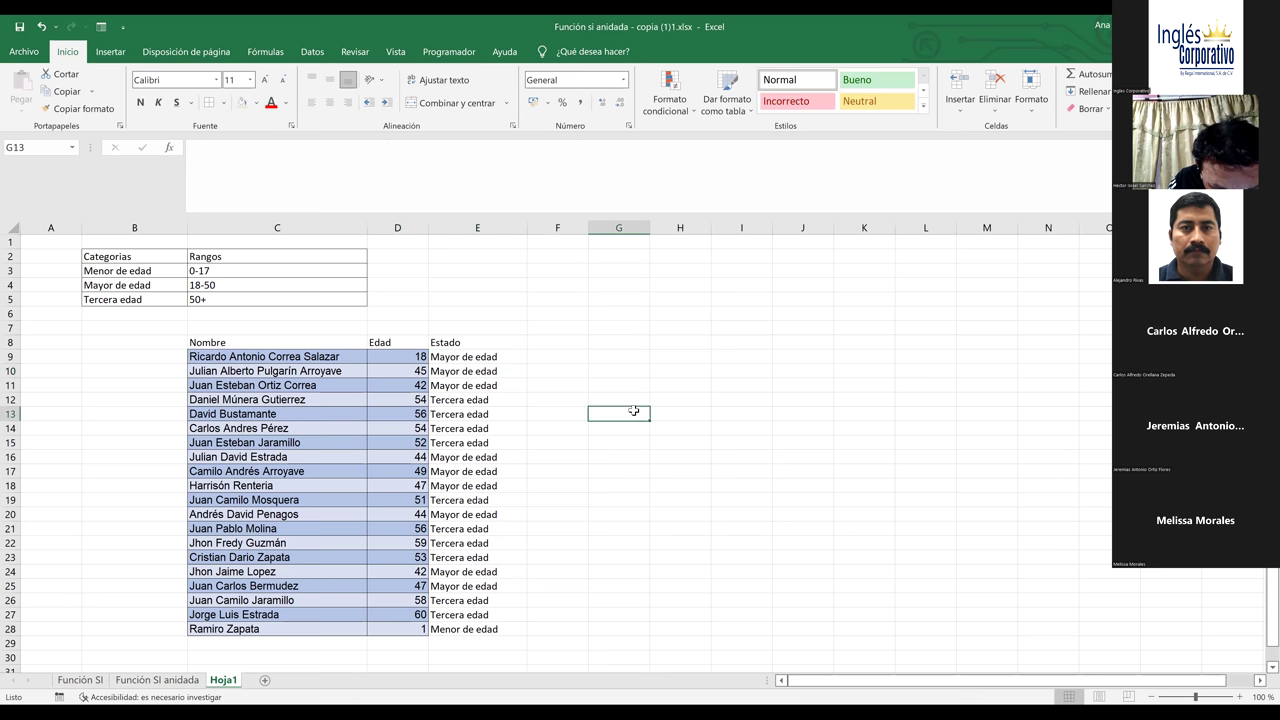
Set the age in D9 to 0 to test the lower limit of the Menor de edad range
{"action": "left_click", "coordinate": [421, 355]}
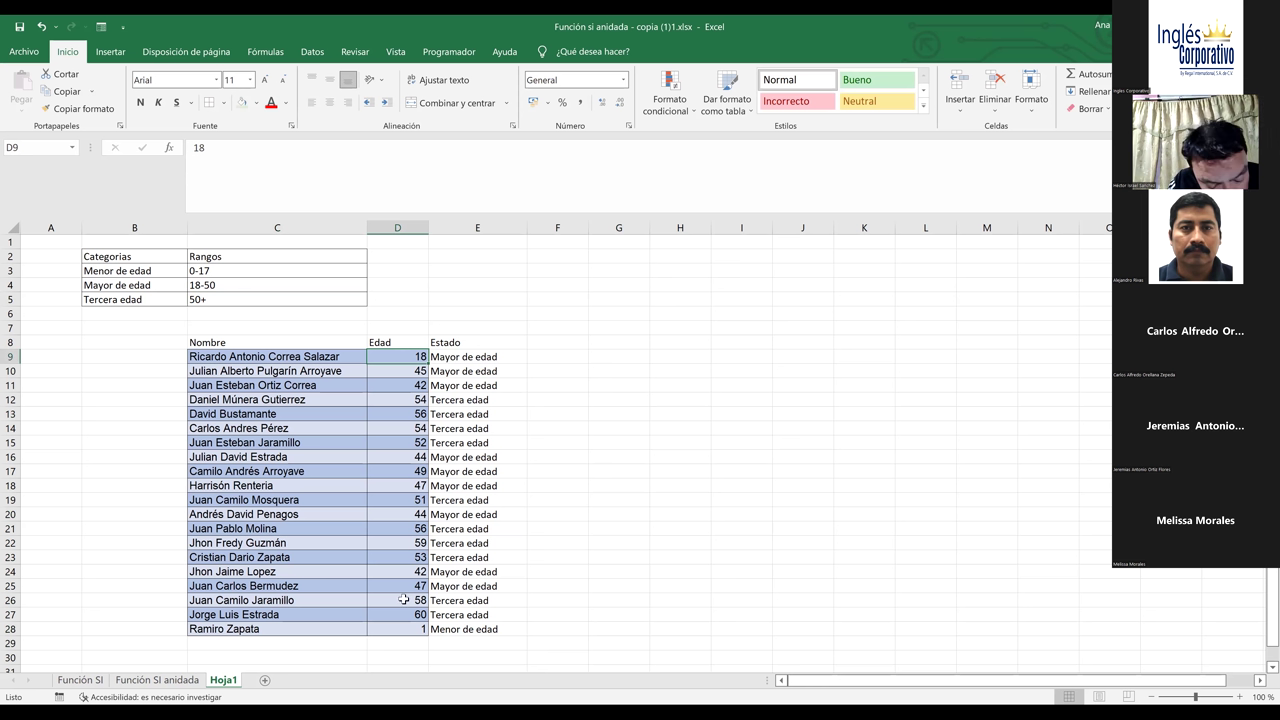
{"action": "left_click", "coordinate": [407, 630]}
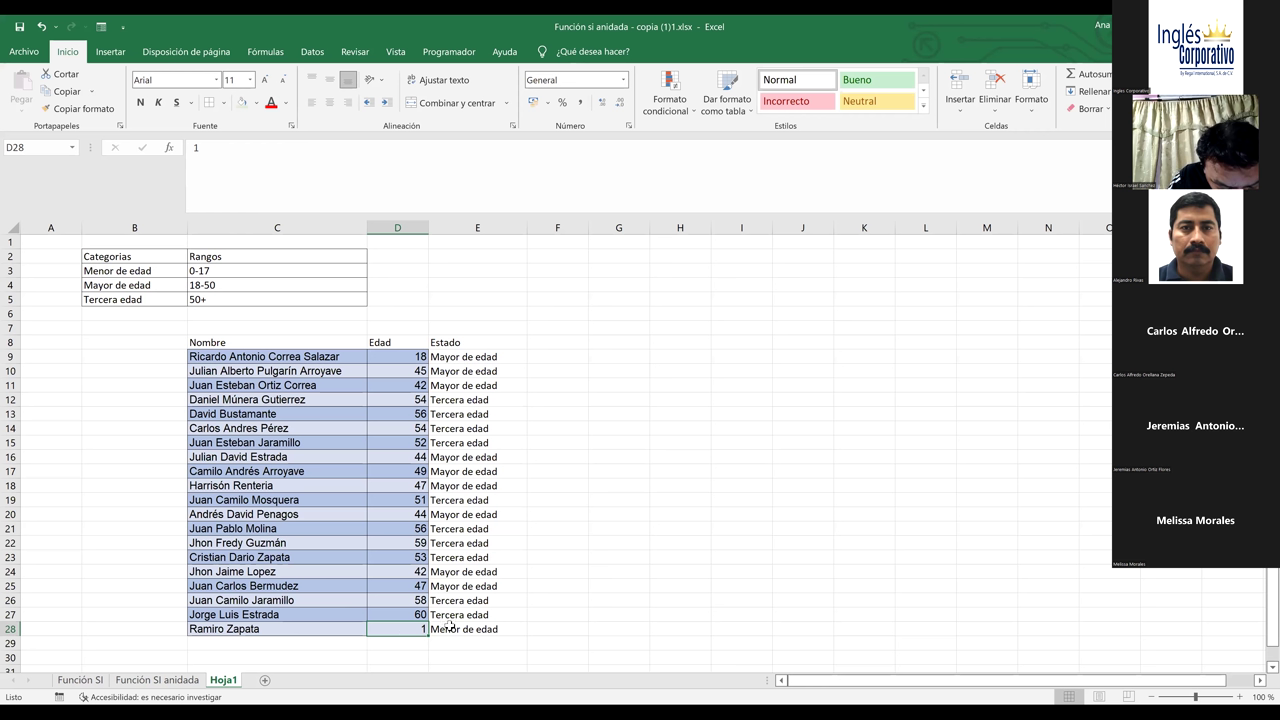
{"action": "left_click", "coordinate": [403, 357]}
{"action": "type", "text": "0"}
{"action": "key", "text": "Return"}
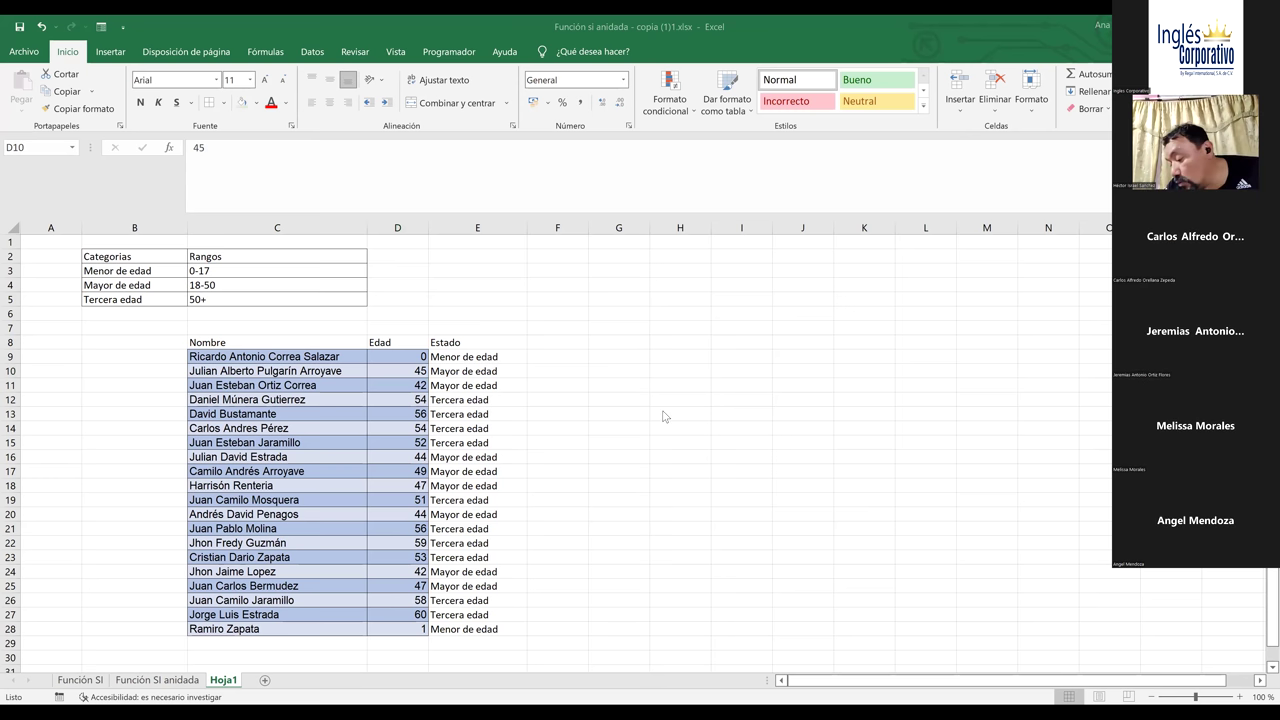
{"action": "left_click", "coordinate": [183, 140]}
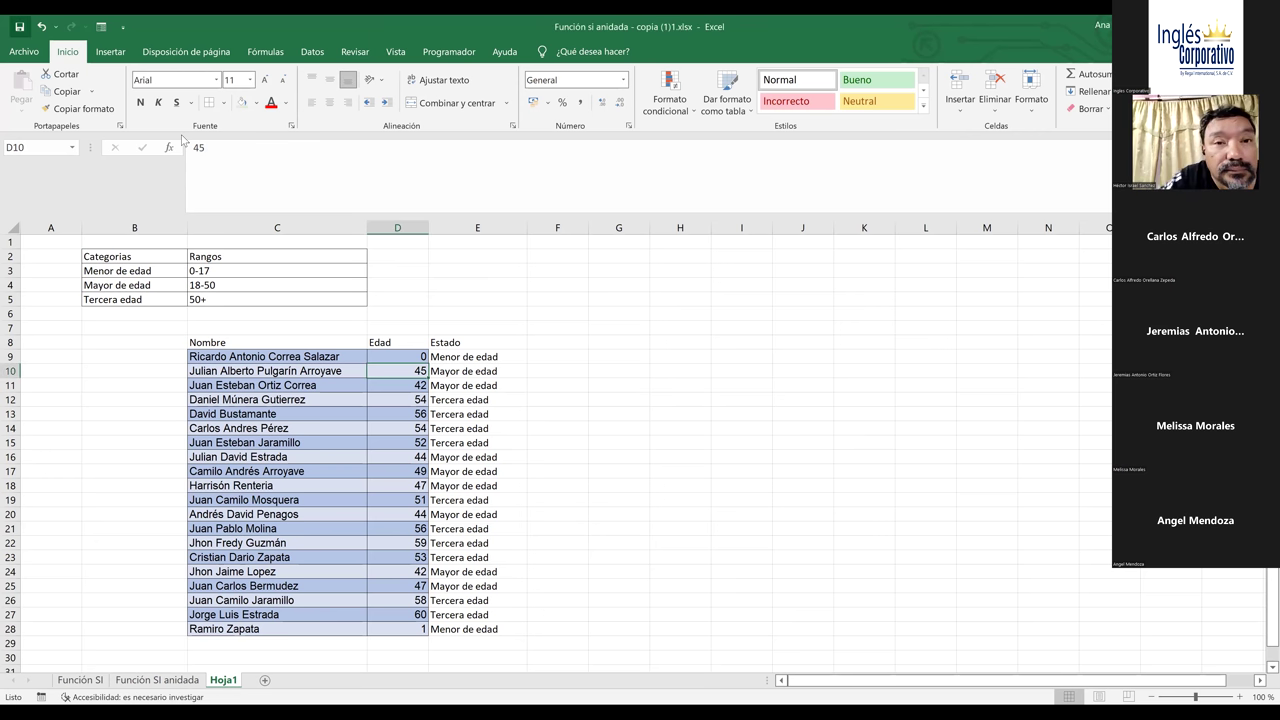